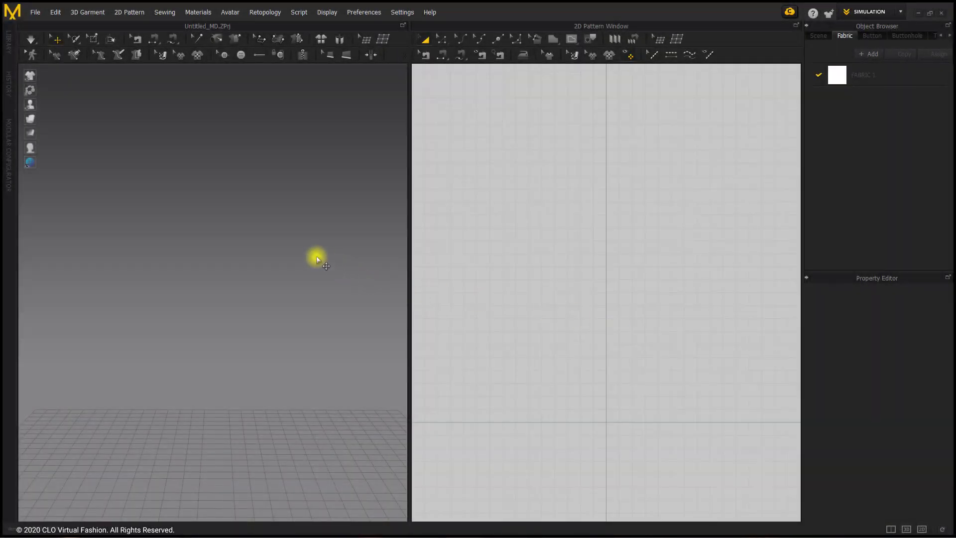
Step: Set the gravity to 0 in the simulation properties
right_click(317, 258)
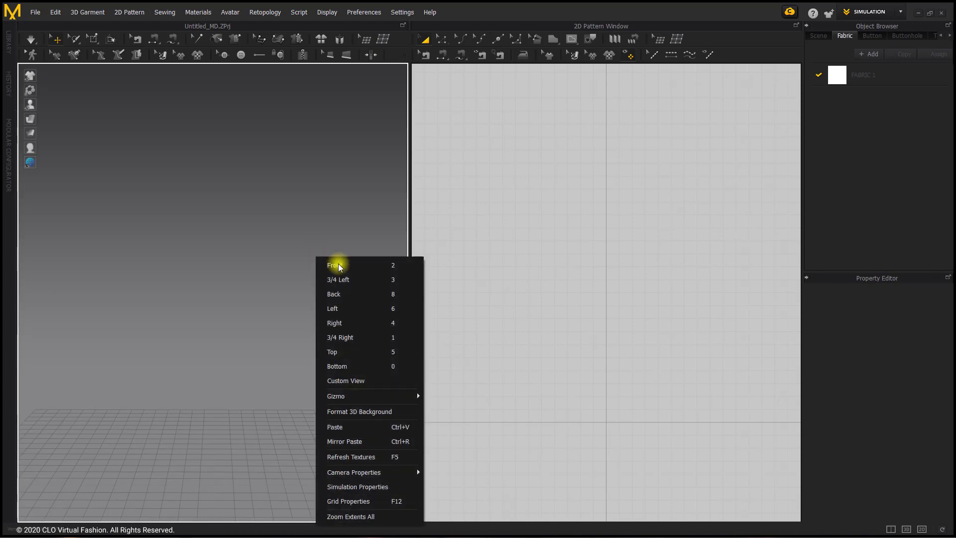
left_click(373, 487)
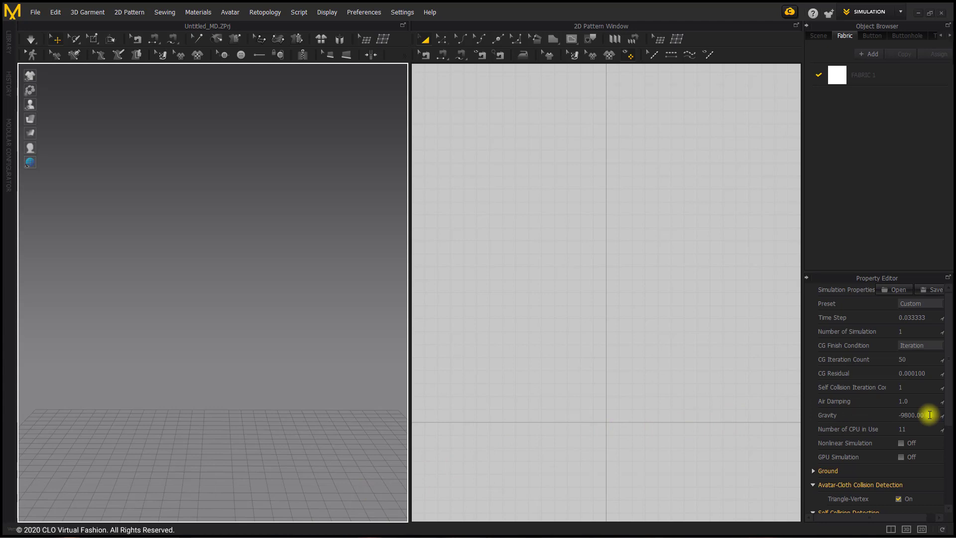
double_click(912, 416)
type("0")
key("Return")
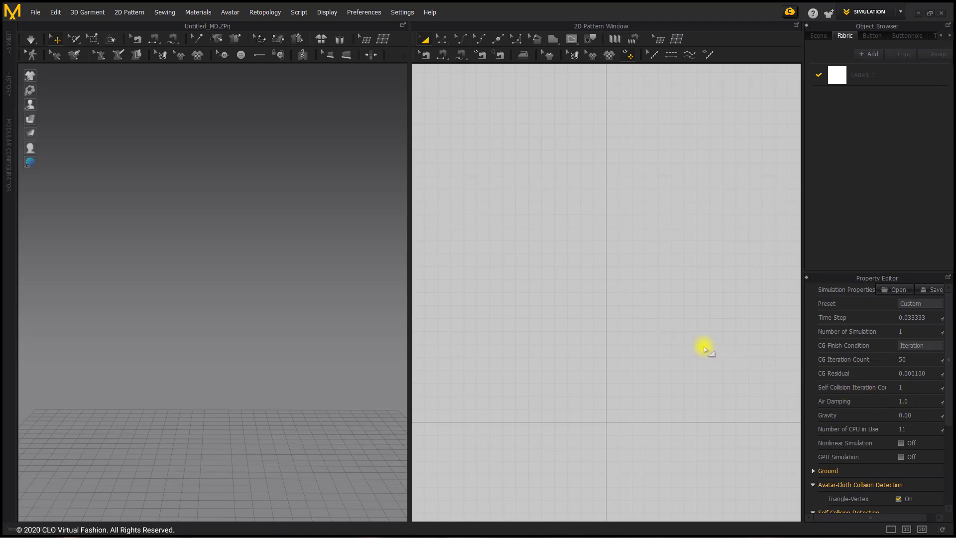
Step: Create a 500 by 500 mm rectangle pattern in the 2D pattern window
right_click_drag(704, 348, 594, 376)
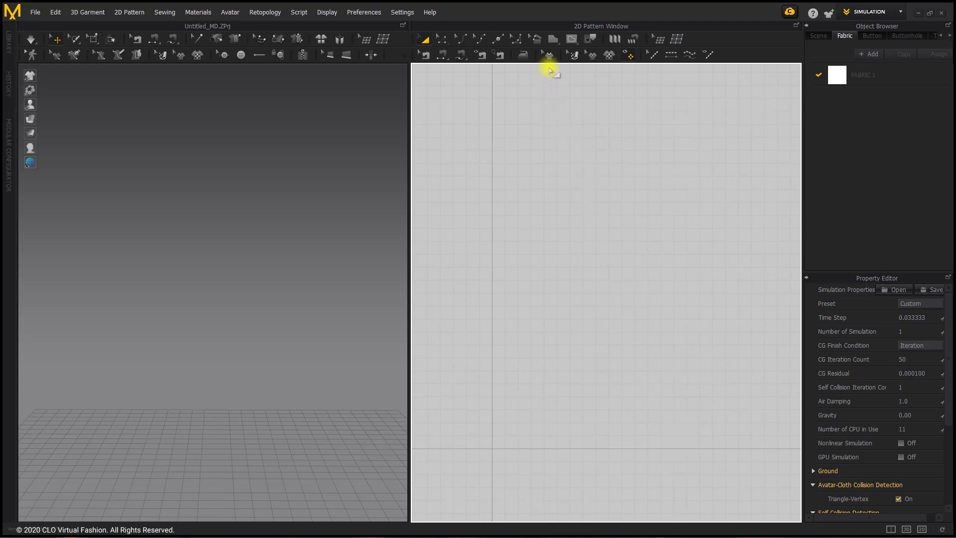
left_click(552, 40)
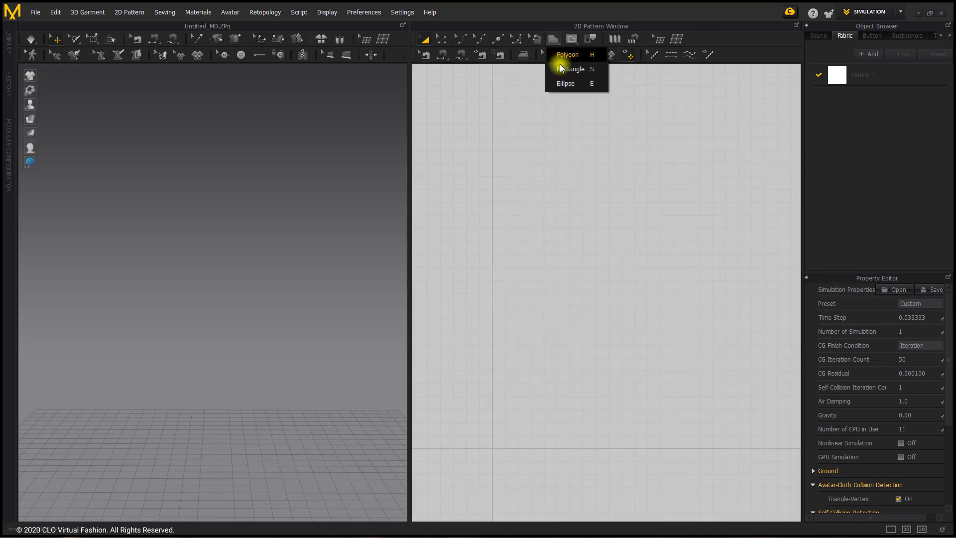
left_click(585, 74)
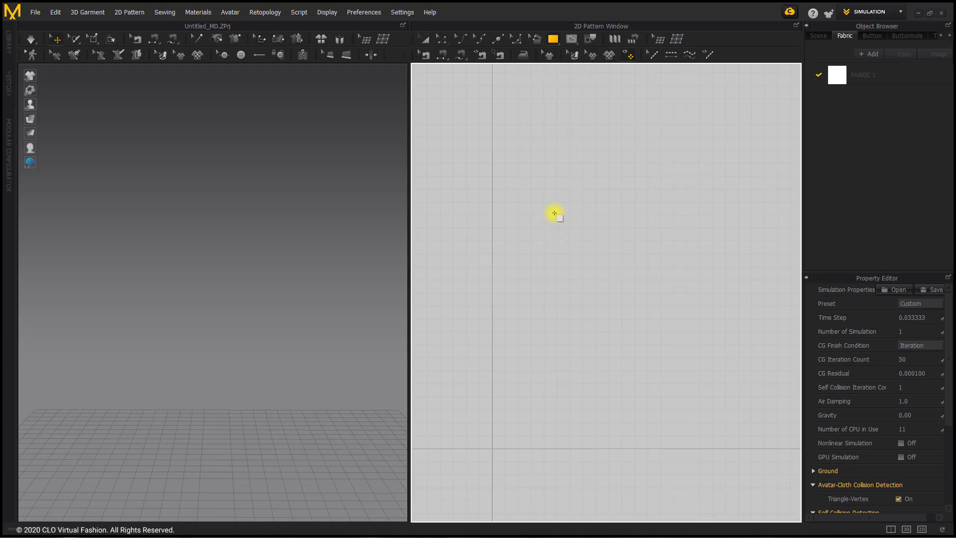
left_click(554, 213)
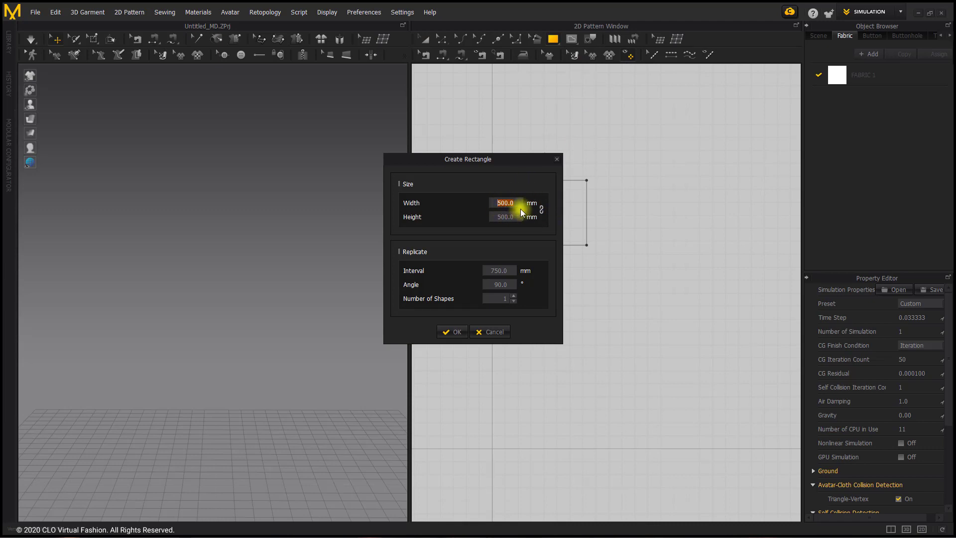
left_click(453, 332)
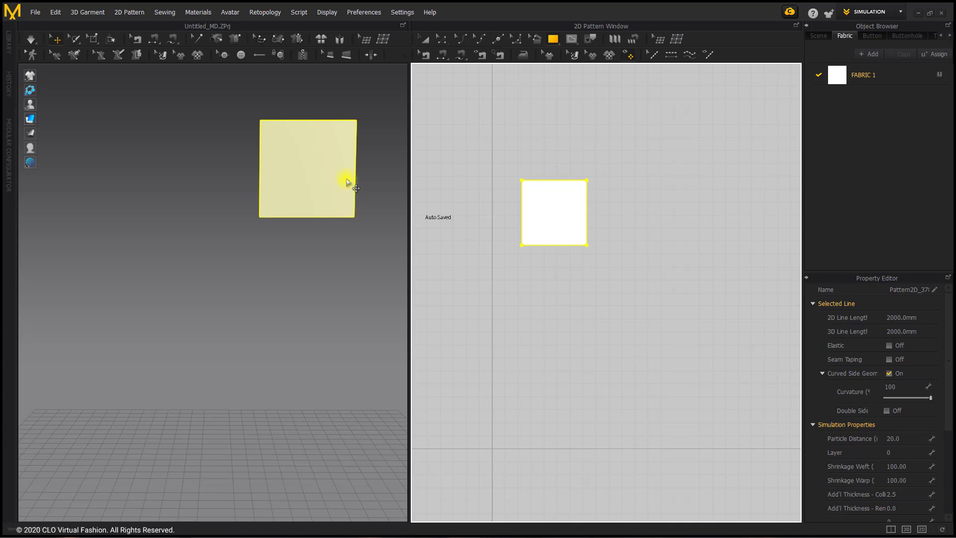
Step: Freeze the square pattern and turn off the fabric fill display in the 2D pattern window
middle_click_drag(347, 181, 279, 241)
scroll(284, 196, "up", 5)
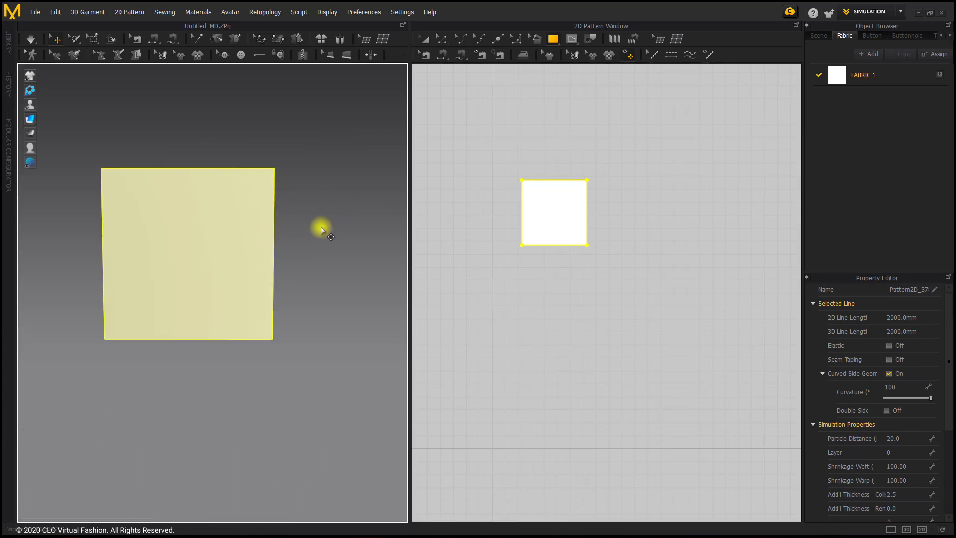
right_click(254, 228)
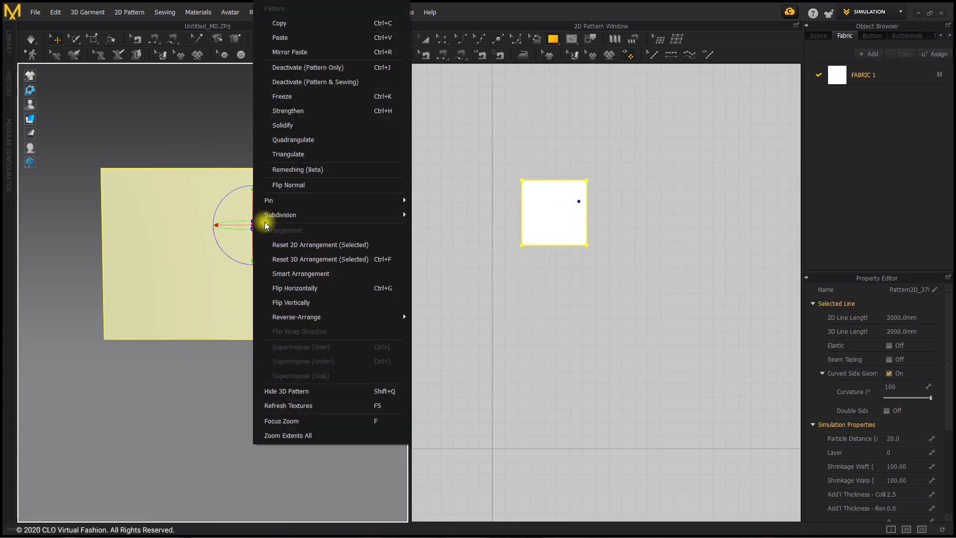
left_click(308, 96)
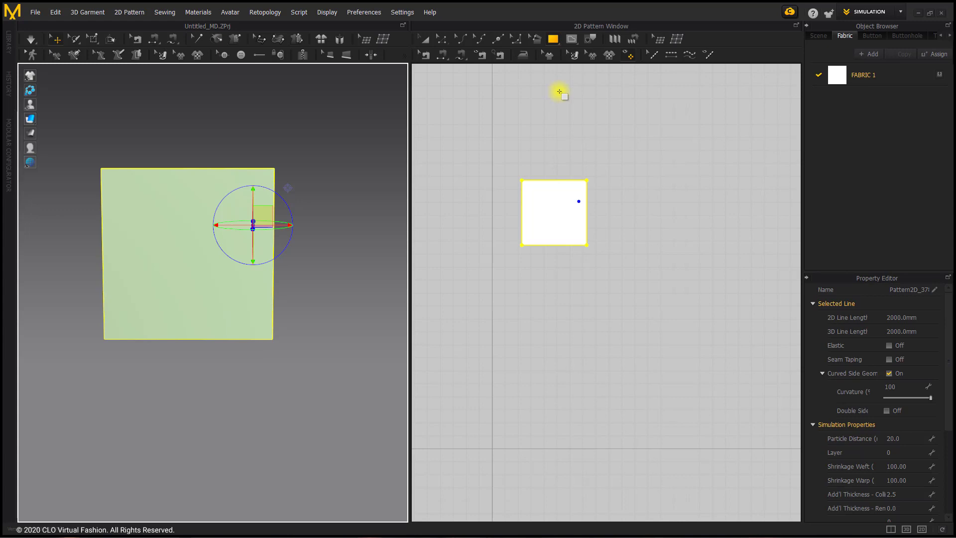
left_click(626, 56)
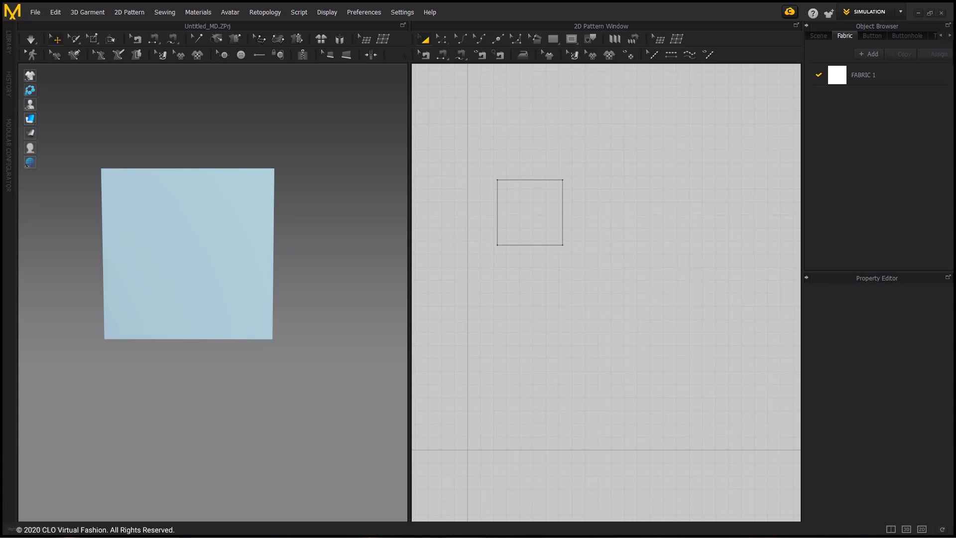
Step: Draw an internal rectangle about 40 mm wide and 83 mm high near the square pattern's upper-left corner
scroll(566, 213, "up", 4)
middle_click_drag(555, 207, 707, 272)
scroll(665, 253, "up", 3)
scroll(683, 256, "down", 1)
scroll(707, 271, "up", 1)
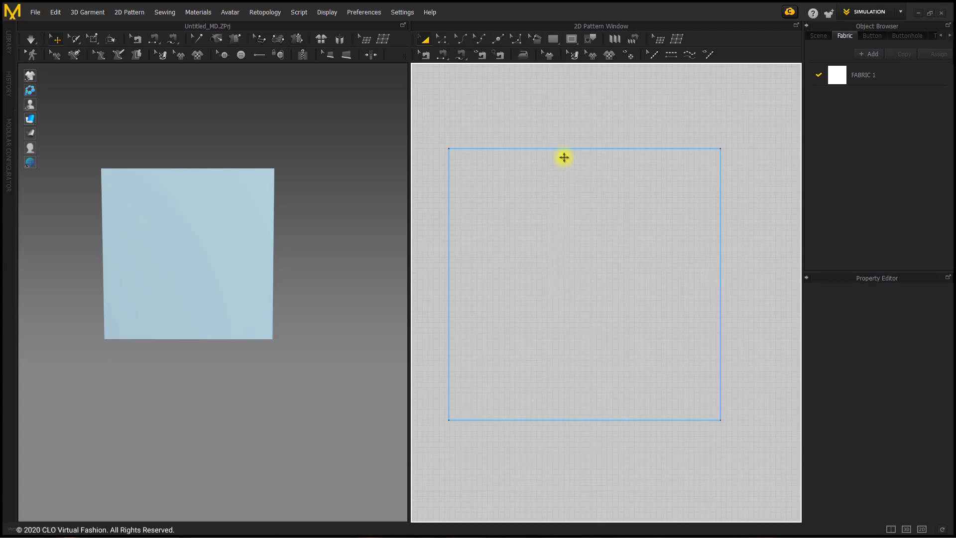
left_click(567, 42)
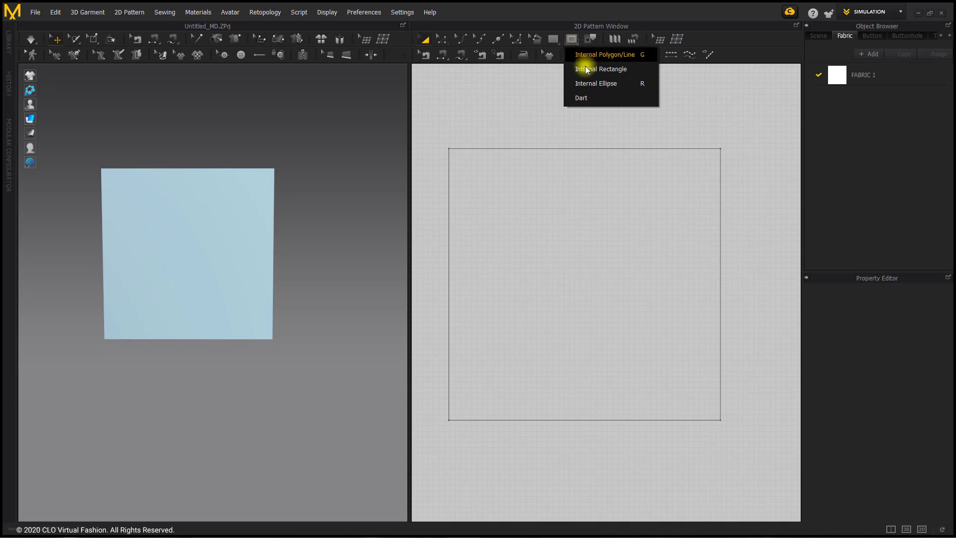
left_click(626, 71)
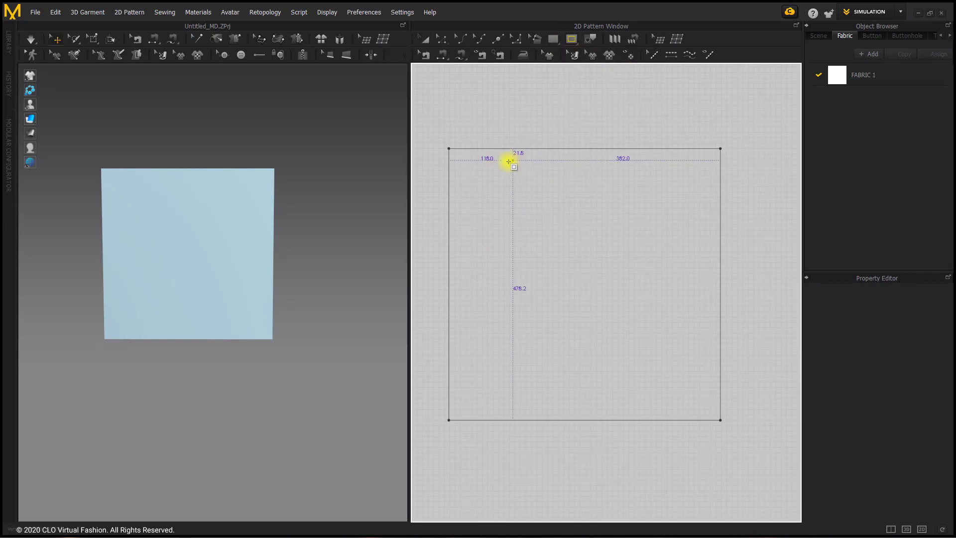
left_click_drag(461, 160, 484, 205)
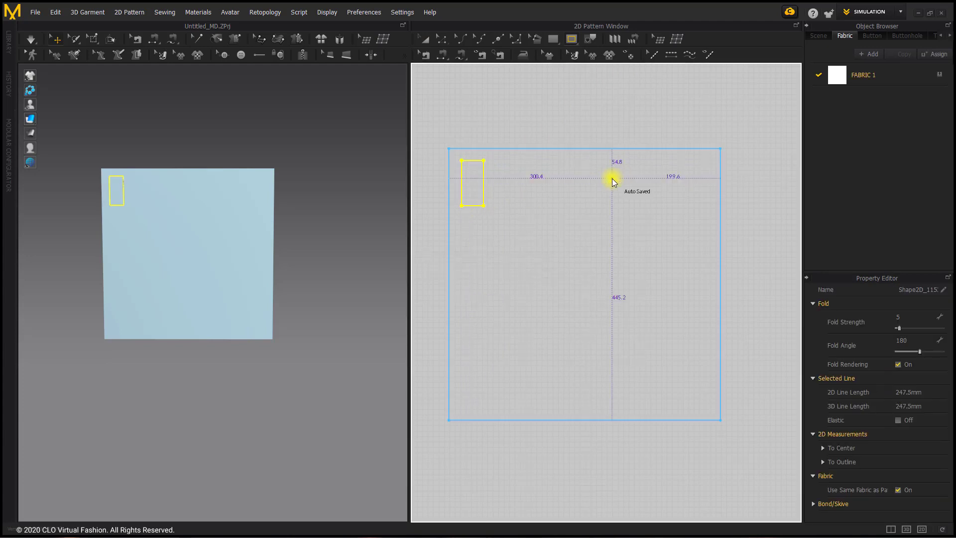
Step: Clone the internal rectangle as a separate pattern, placing it about 164 mm to the left of the original
left_click(427, 40)
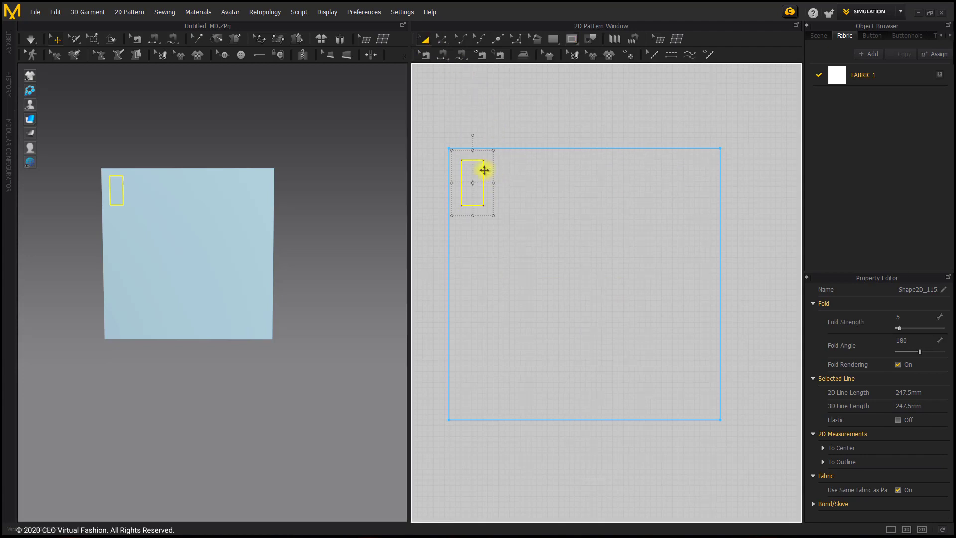
right_click(483, 170)
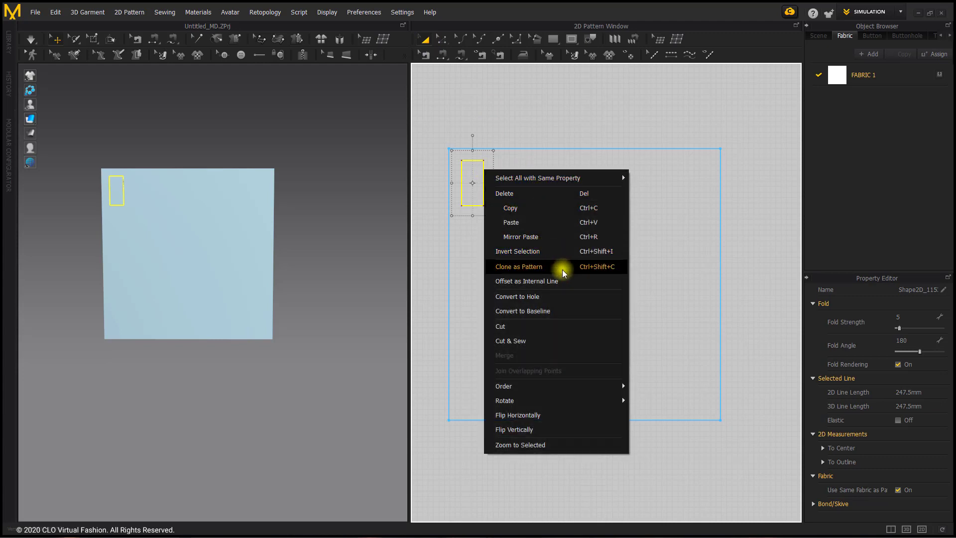
left_click(563, 268)
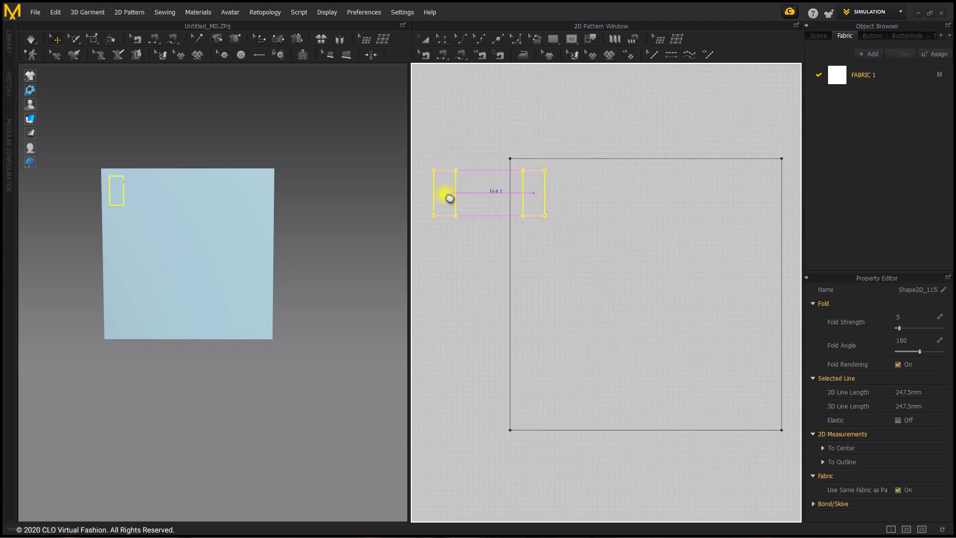
left_click(448, 197)
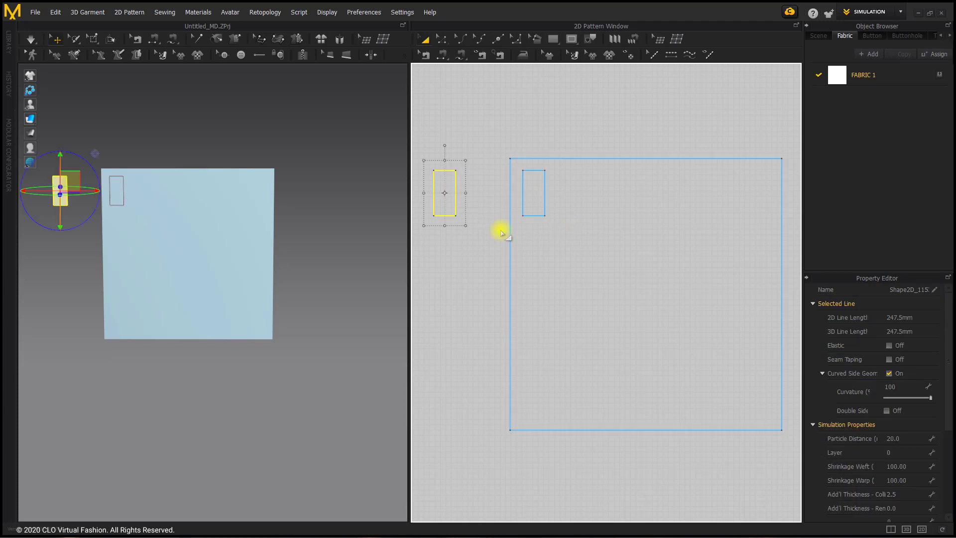
left_click(487, 132)
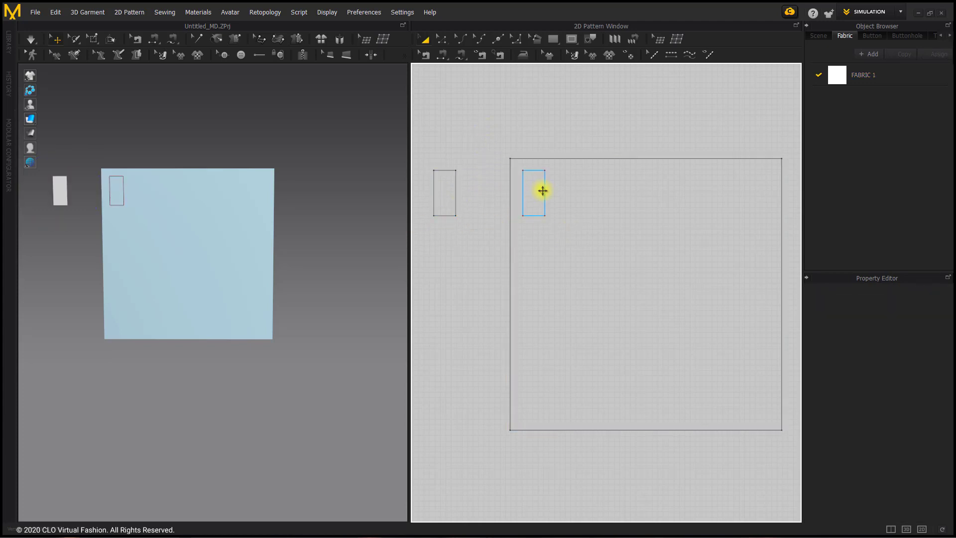
Step: Offset the small pattern's right outline edge outward by 12.5 mm with 2 offsets, creating internal lines
scroll(442, 198, "up", 2)
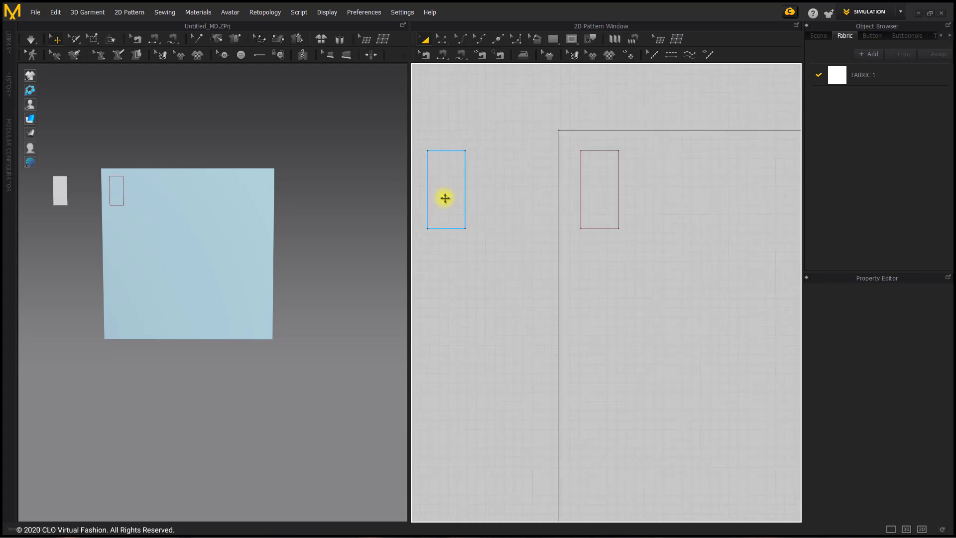
right_click_drag(469, 213, 495, 239)
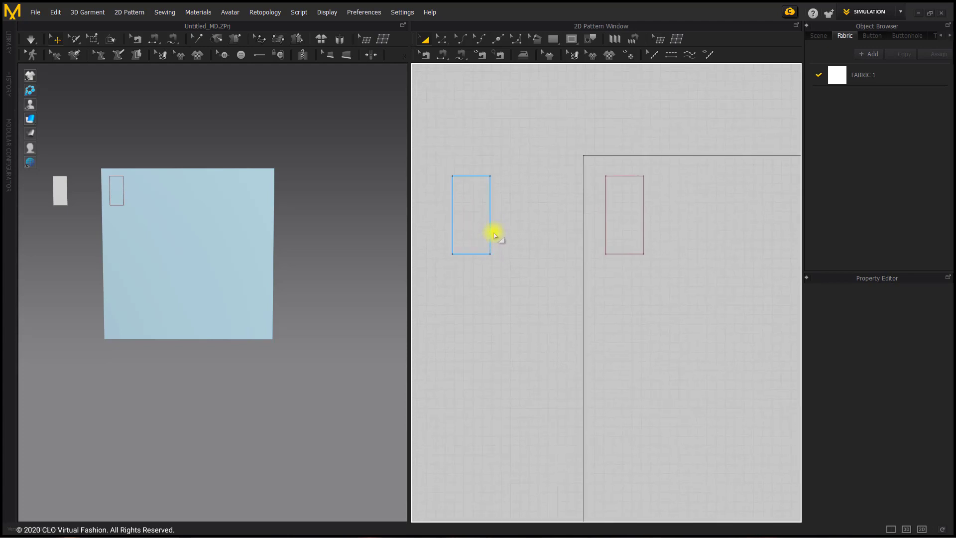
left_click(441, 41)
left_click(462, 59)
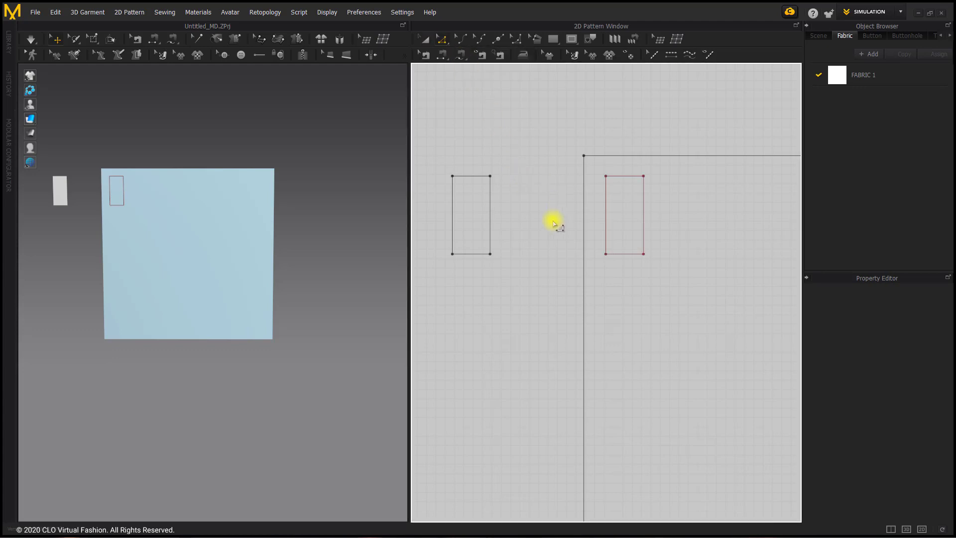
left_click(493, 210)
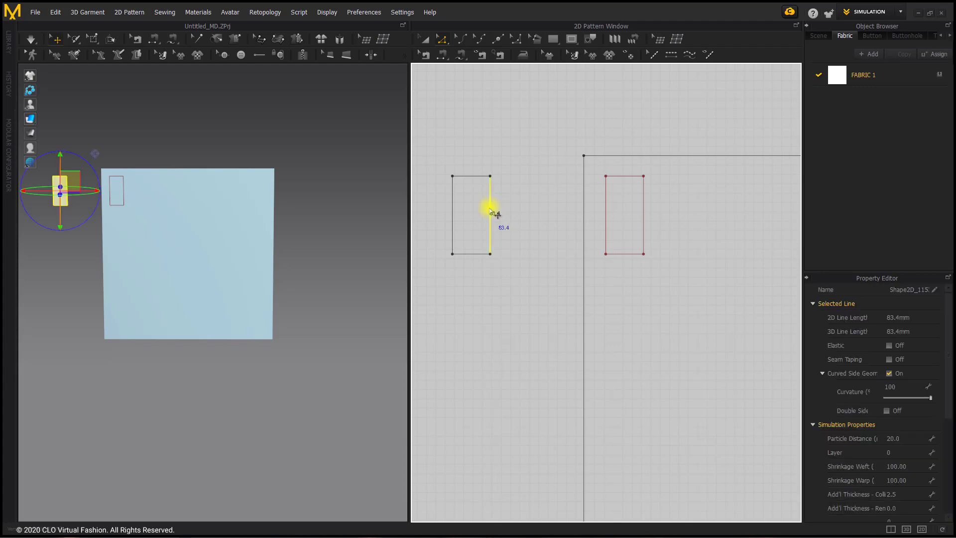
right_click(491, 211)
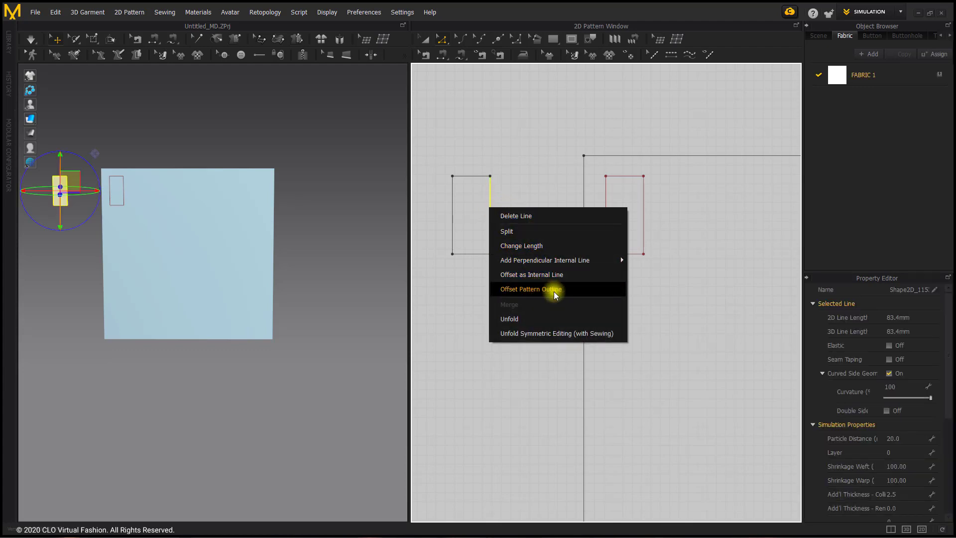
left_click(531, 289)
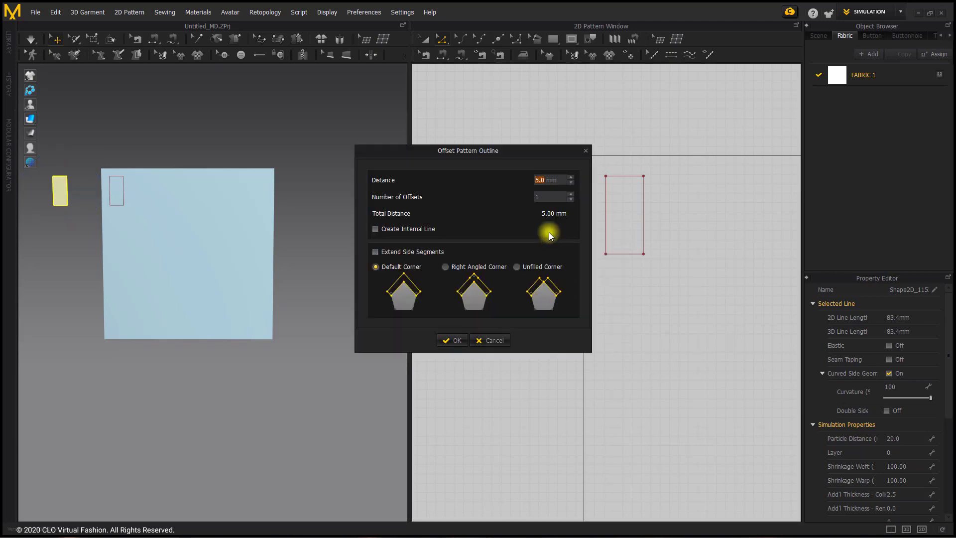
left_click_drag(526, 157, 341, 71)
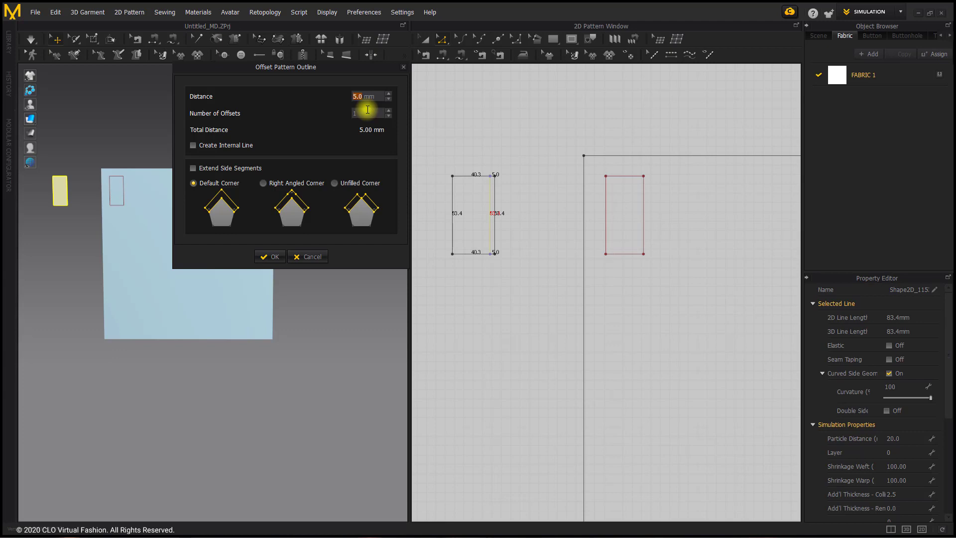
type("12.5")
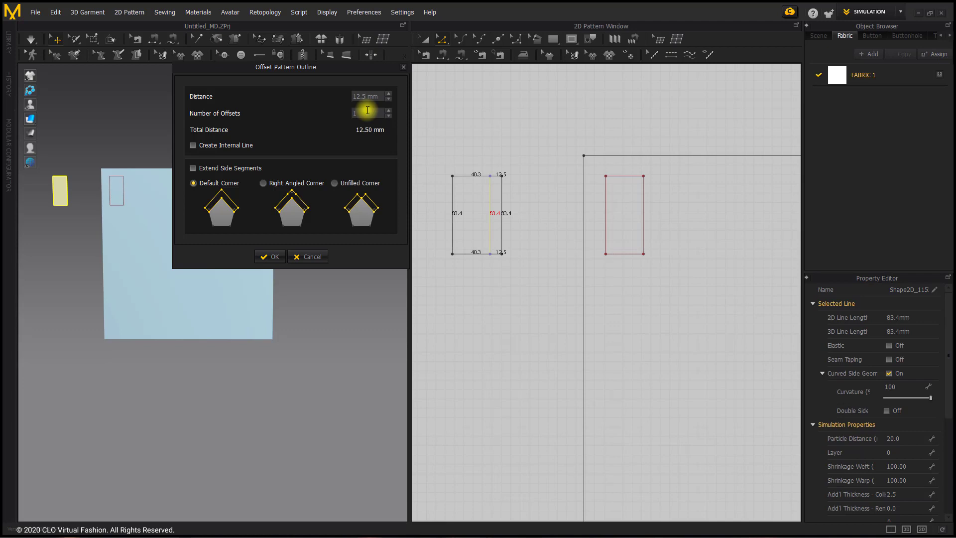
left_click(389, 110)
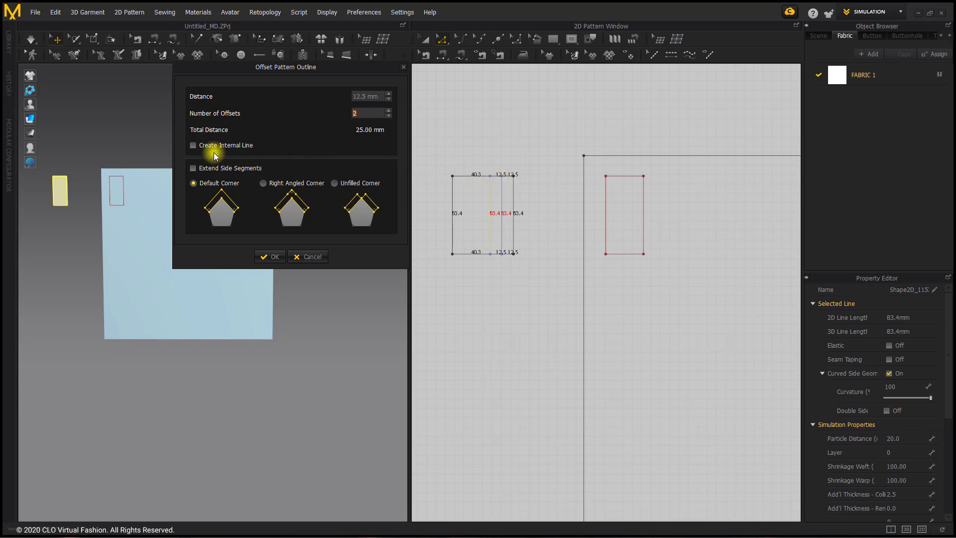
left_click(193, 146)
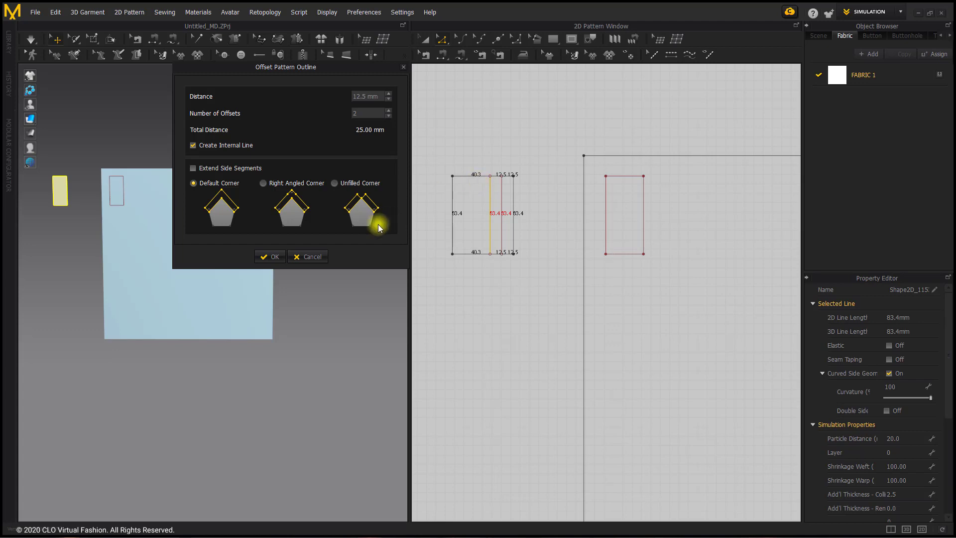
left_click(274, 256)
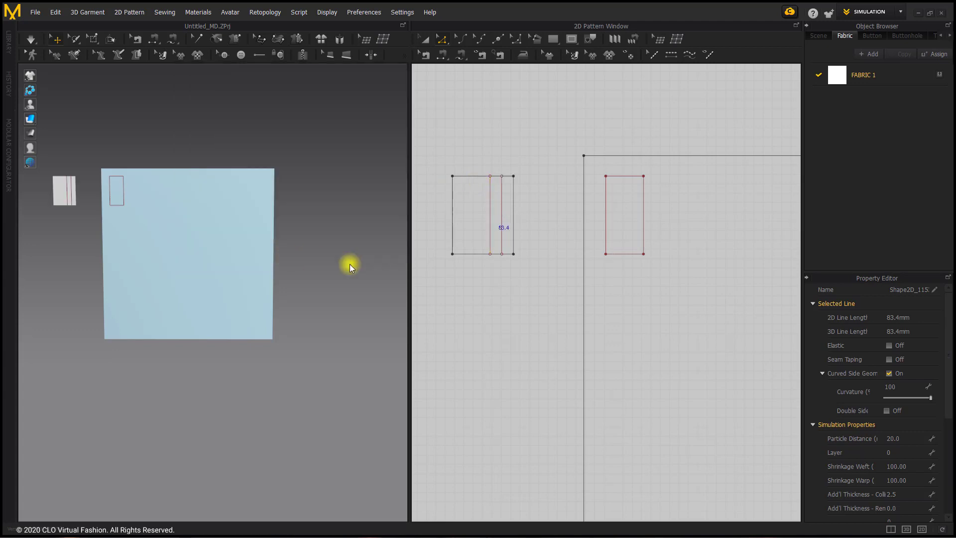
Step: Unfold the small pattern across its right outline edge
scroll(449, 201, "up", 1)
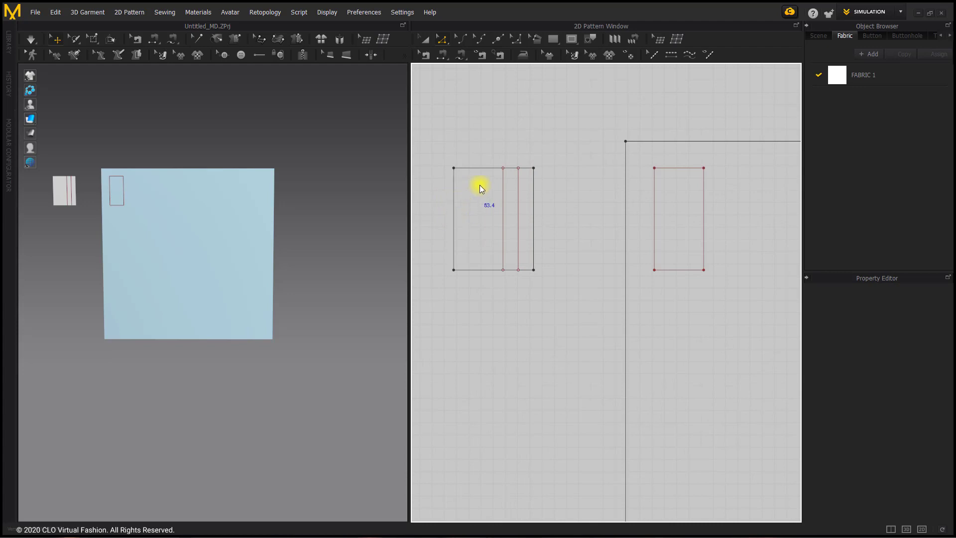
right_click(533, 188)
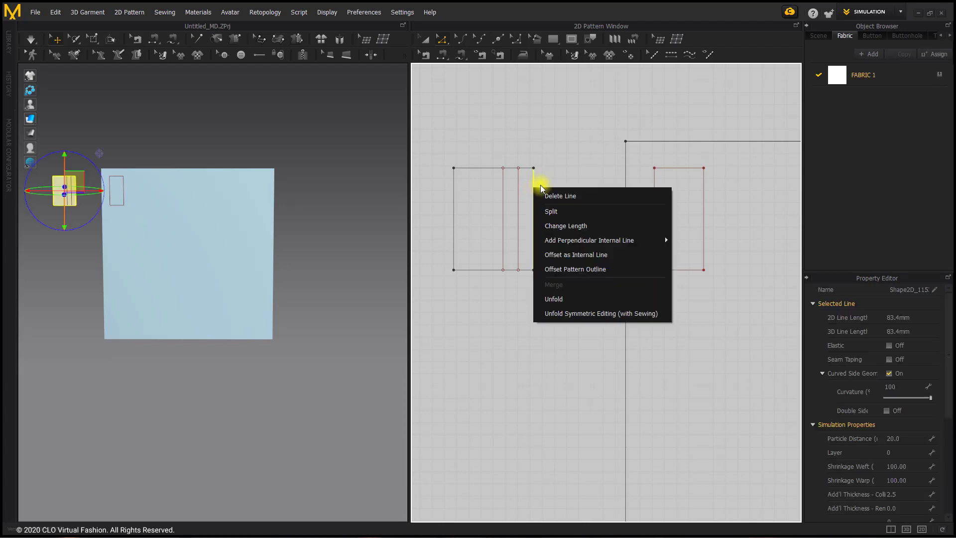
left_click(584, 296)
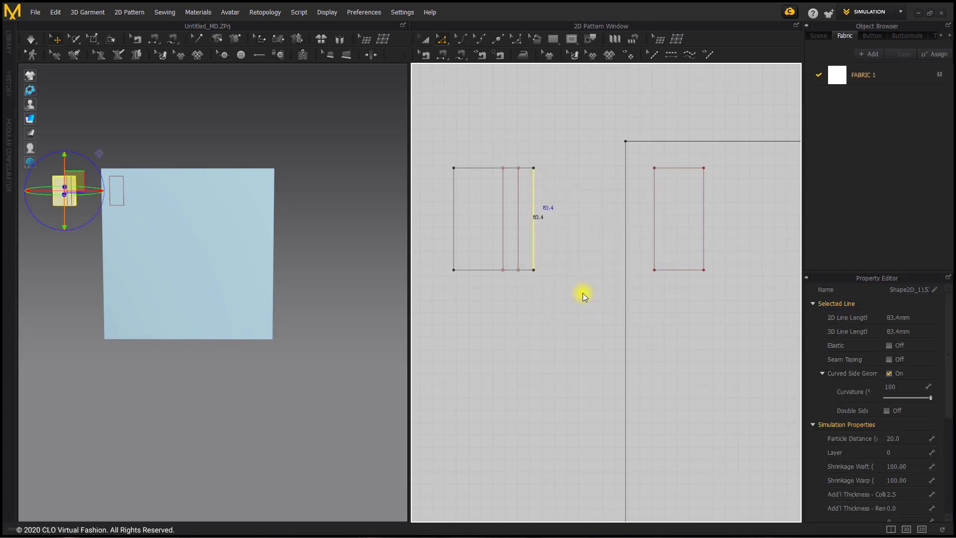
Step: Apply Pleats Fold across the small pattern's four internal lines from left to right, using Box Pleats with the default fold angles
left_click(581, 145)
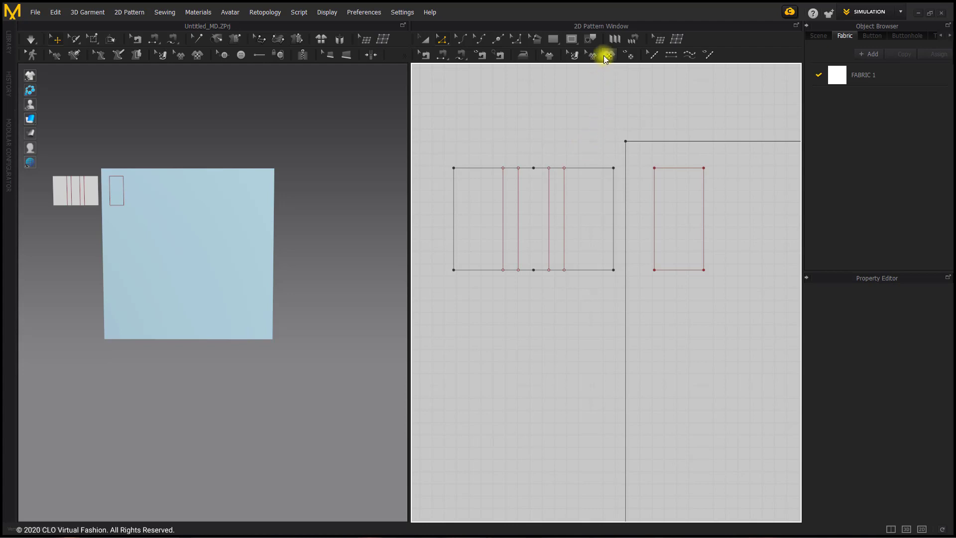
left_click(616, 40)
left_click(581, 197)
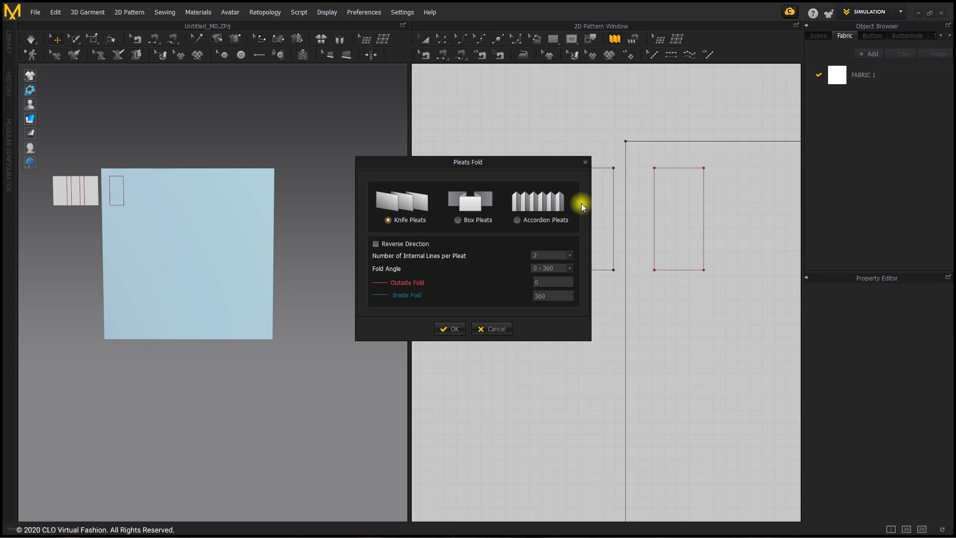
left_click(461, 224)
left_click_drag(492, 165, 308, 95)
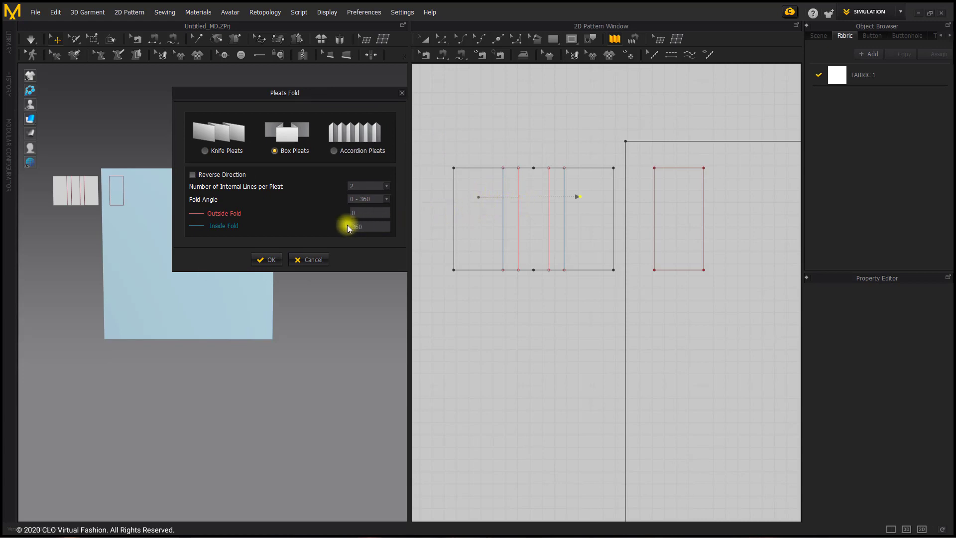
left_click(267, 260)
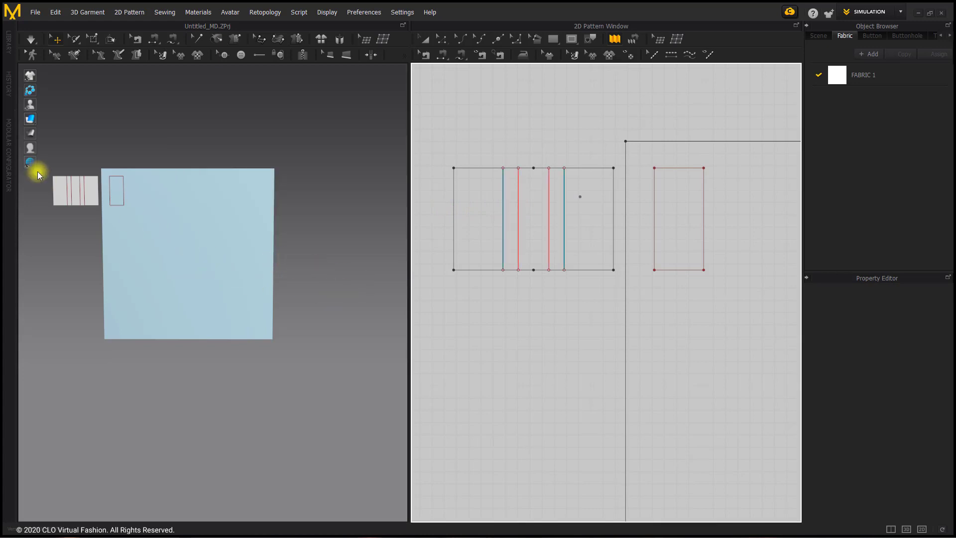
Step: Simulate the small pattern in 3D so its box pleat folds into shape, and stop the simulation
scroll(178, 240, "up", 5)
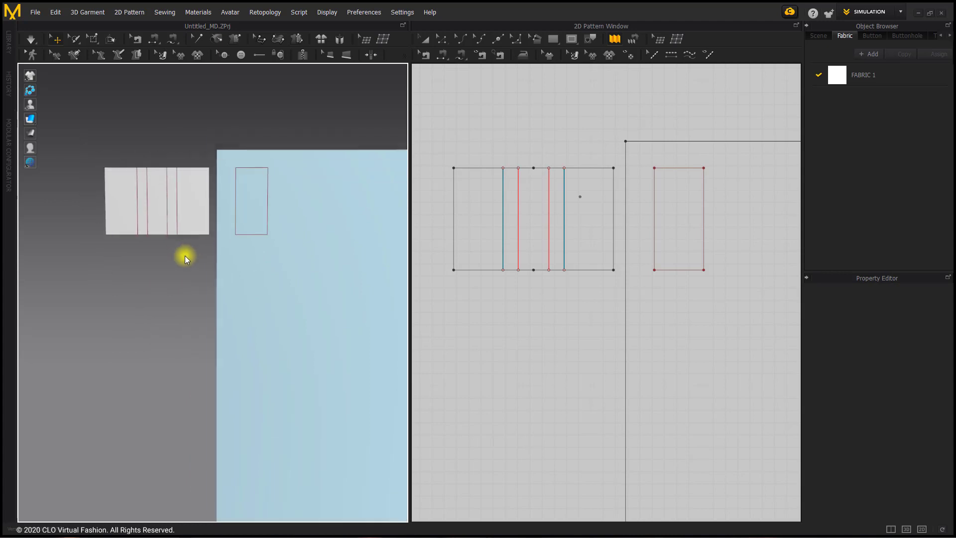
scroll(182, 251, "up", 3)
middle_click_drag(178, 243, 178, 298)
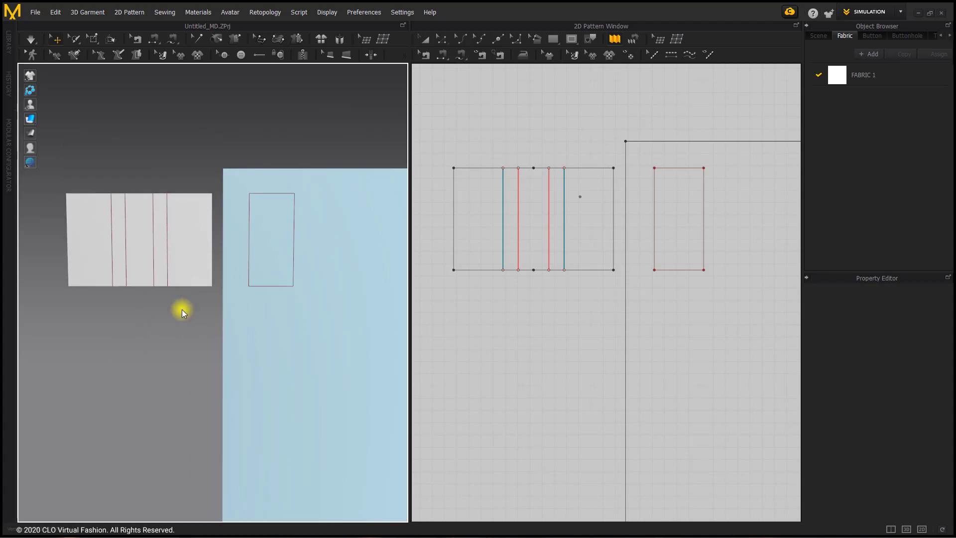
right_click_drag(141, 253, 149, 273)
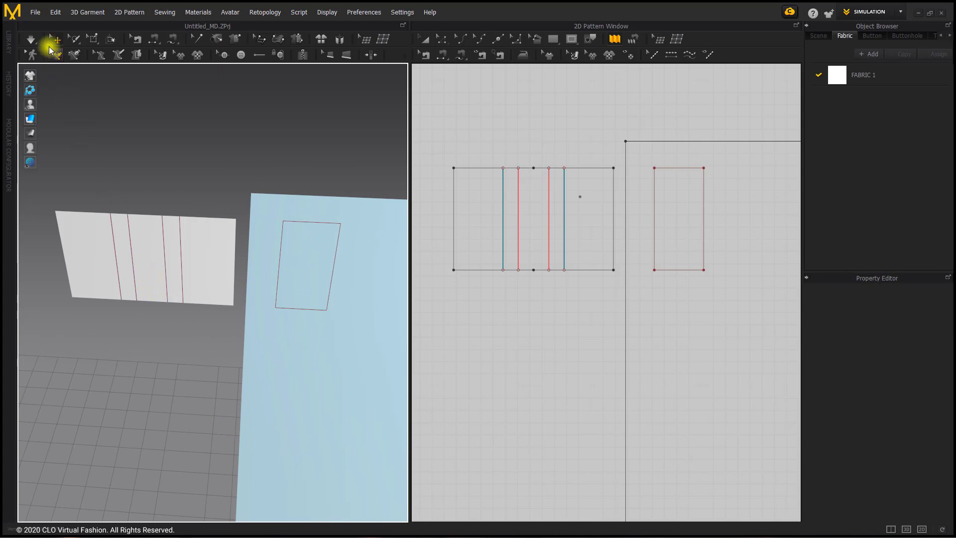
left_click(30, 39)
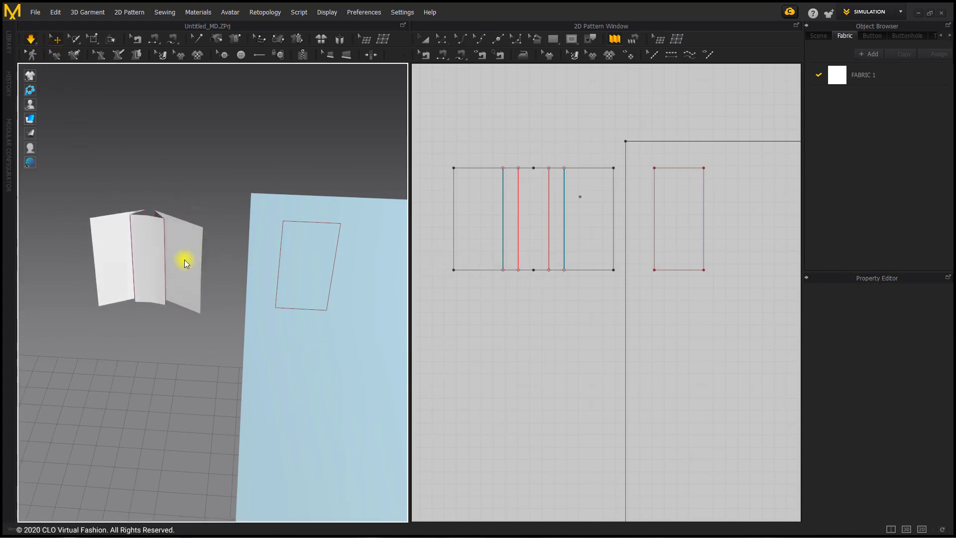
left_click(29, 38)
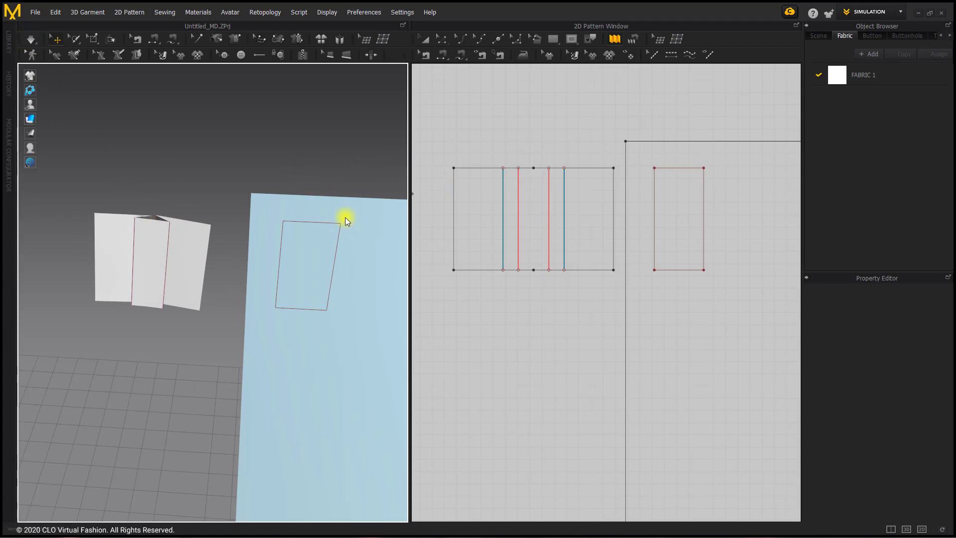
Step: Unfold the internal rectangle on the large square pattern across its right edge
left_click(441, 39)
right_click_drag(595, 171, 537, 163)
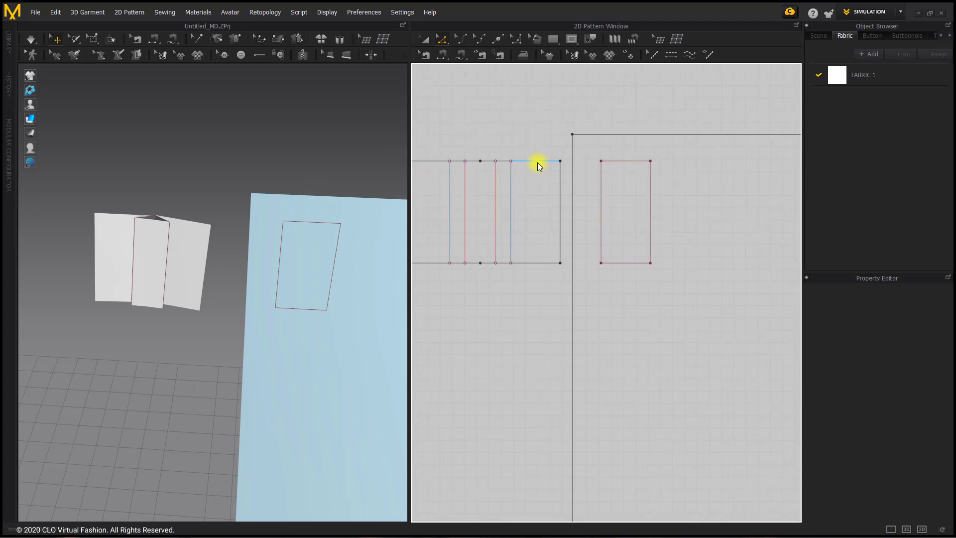
right_click(649, 175)
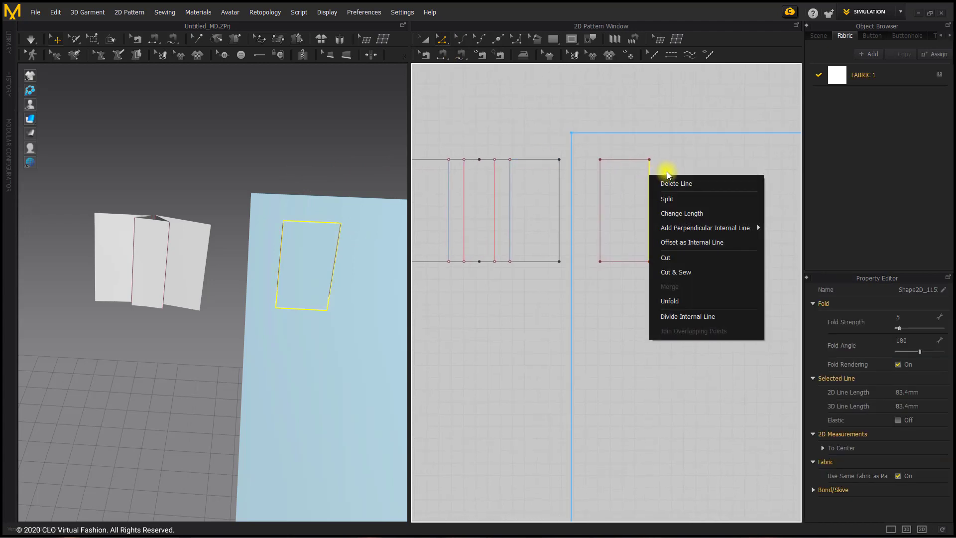
left_click(685, 302)
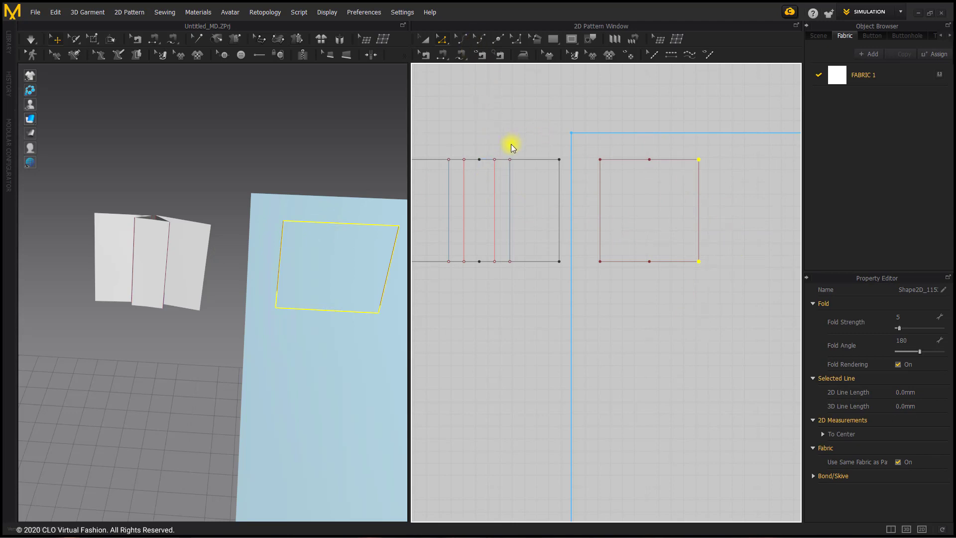
Step: Free-sew the pleats closed along the small pattern's top edge, joining the adjacent 12.5 mm segments on either side of each fold line
right_click_drag(508, 145, 534, 150)
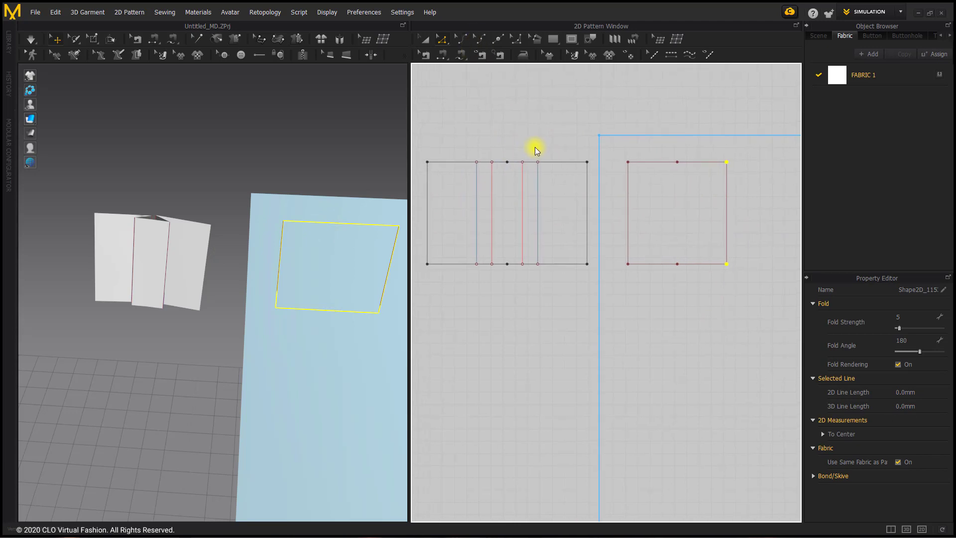
scroll(485, 161, "up", 4)
right_click_drag(482, 157, 495, 142)
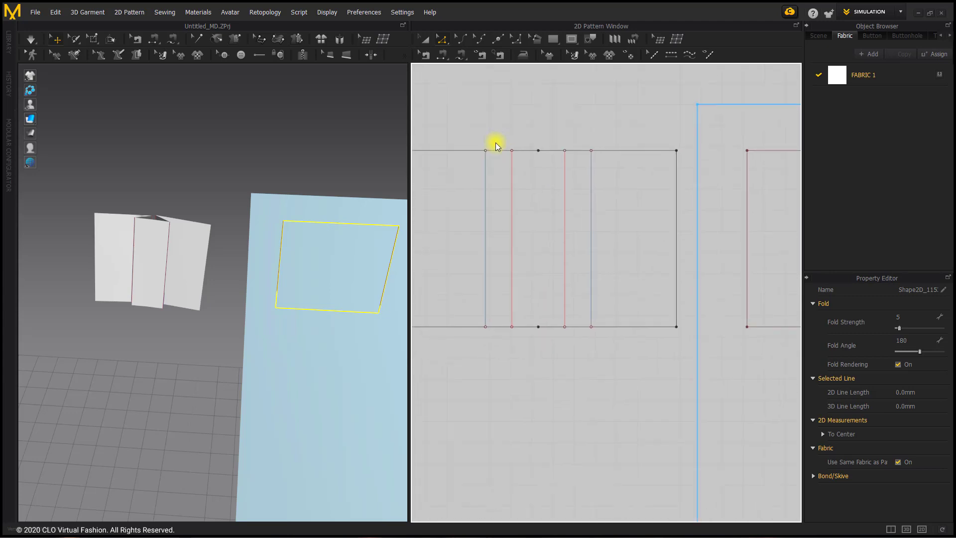
left_click(459, 57)
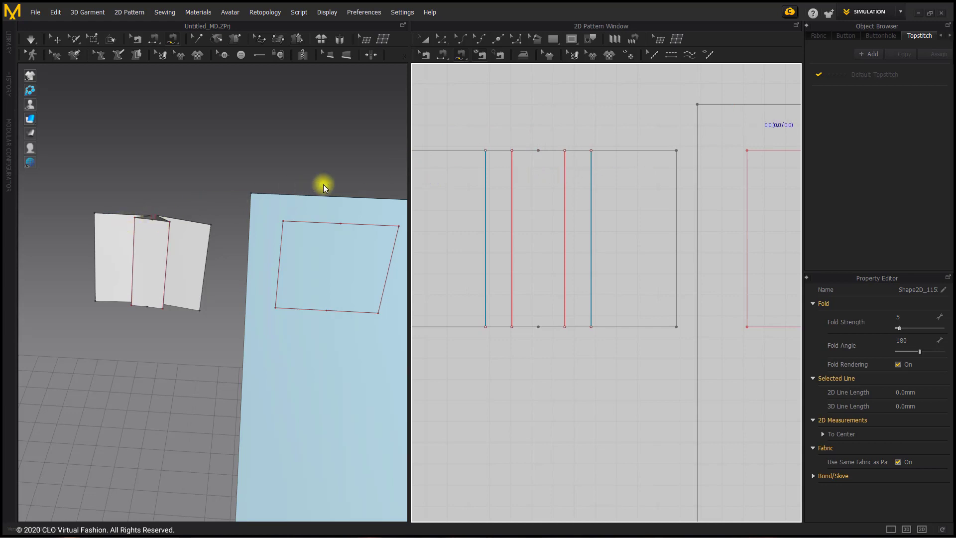
left_click(510, 151)
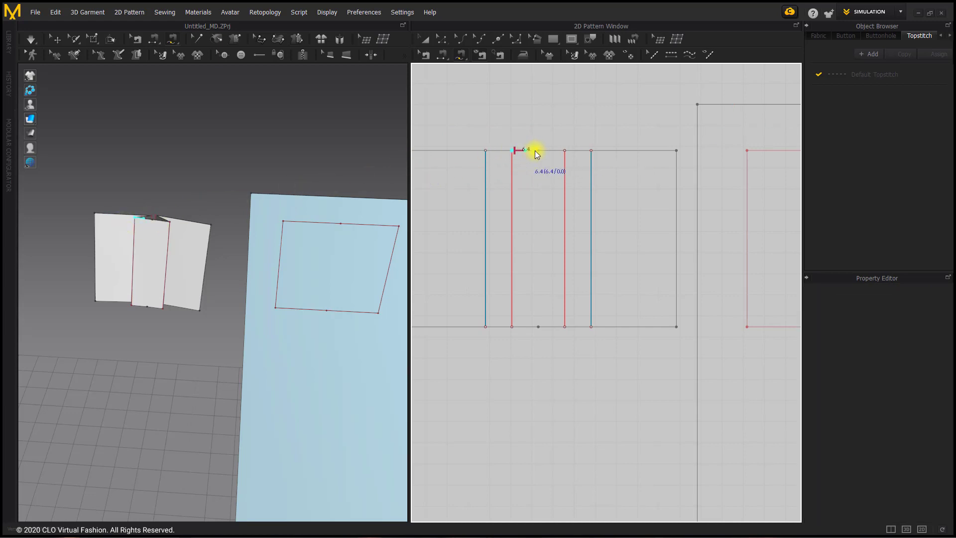
left_click(487, 153)
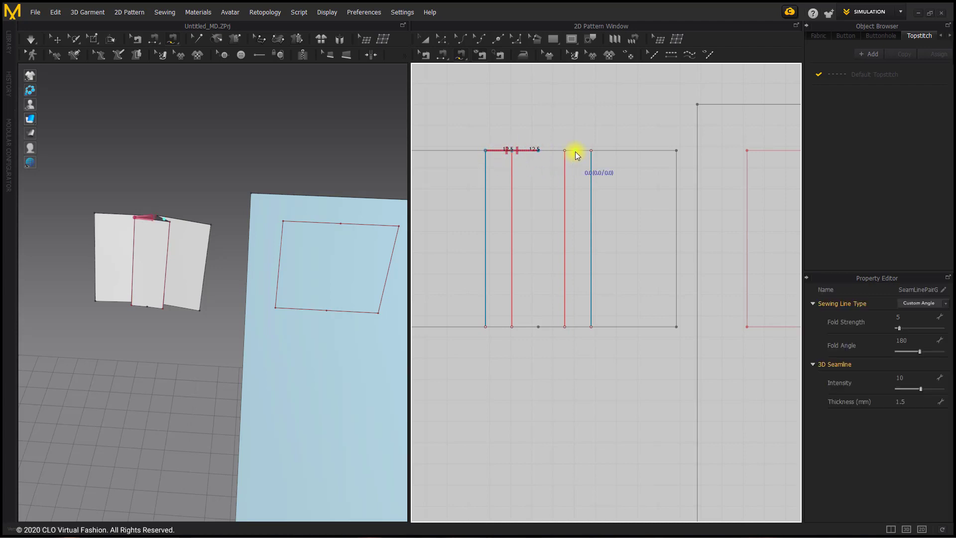
left_click(539, 150)
left_click(569, 152)
left_click(490, 152)
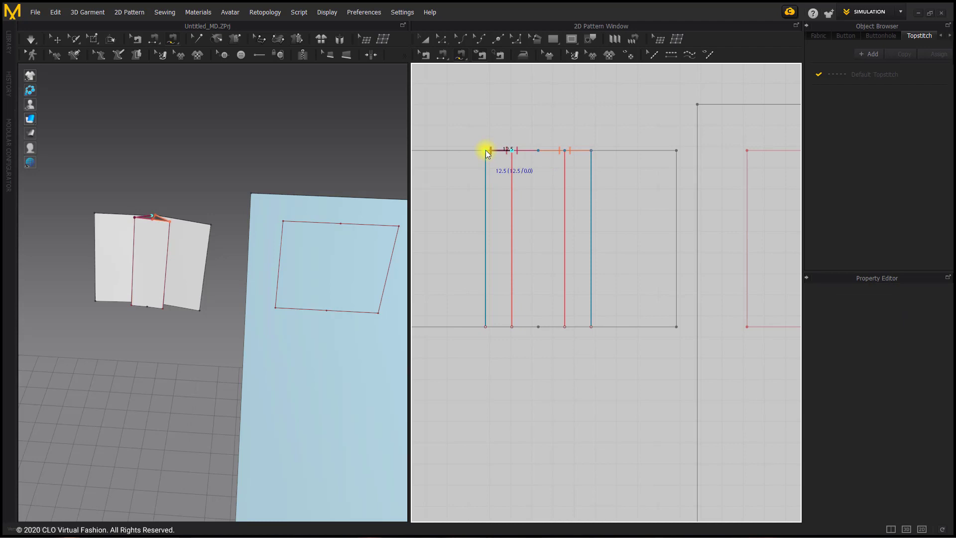
left_click(459, 151)
left_click(592, 151)
left_click(619, 150)
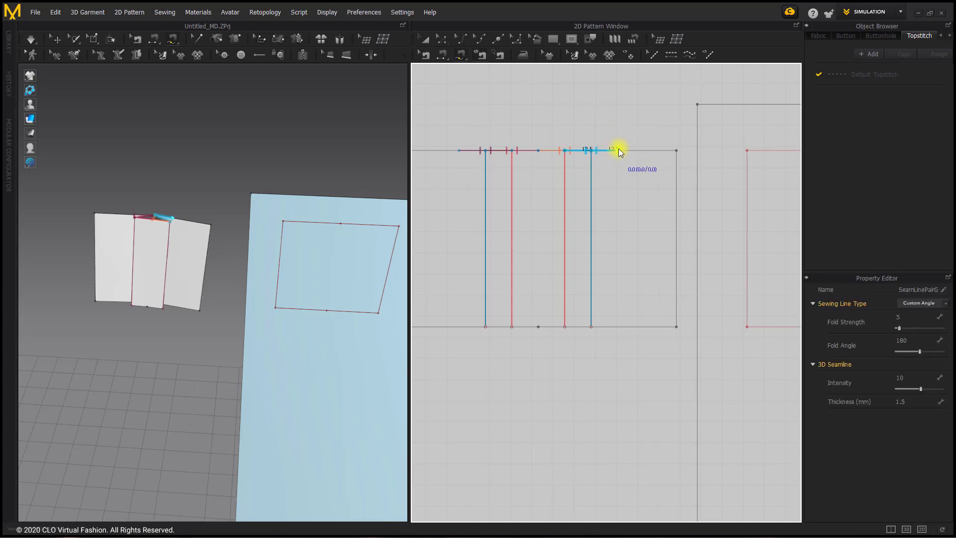
Step: Free-sew the matching 12.5 mm segments on either side of each fold line along the small pattern's bottom edge
left_click(538, 327)
left_click(593, 326)
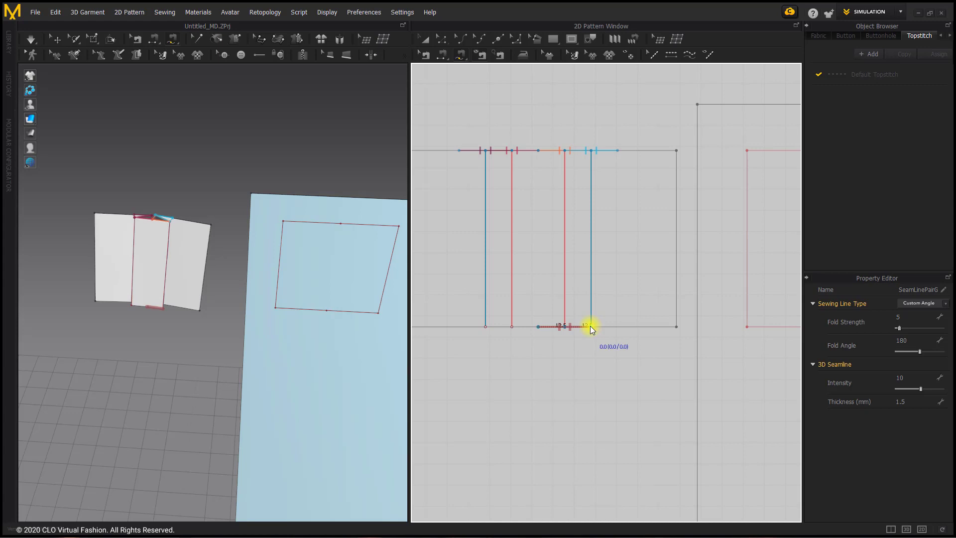
left_click(590, 325)
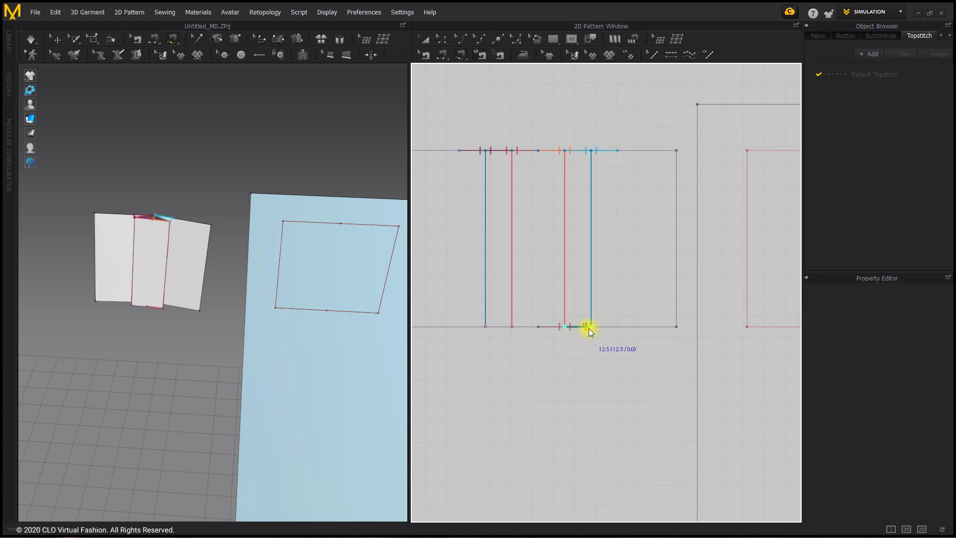
left_click(617, 328)
middle_click_drag(557, 323, 579, 324)
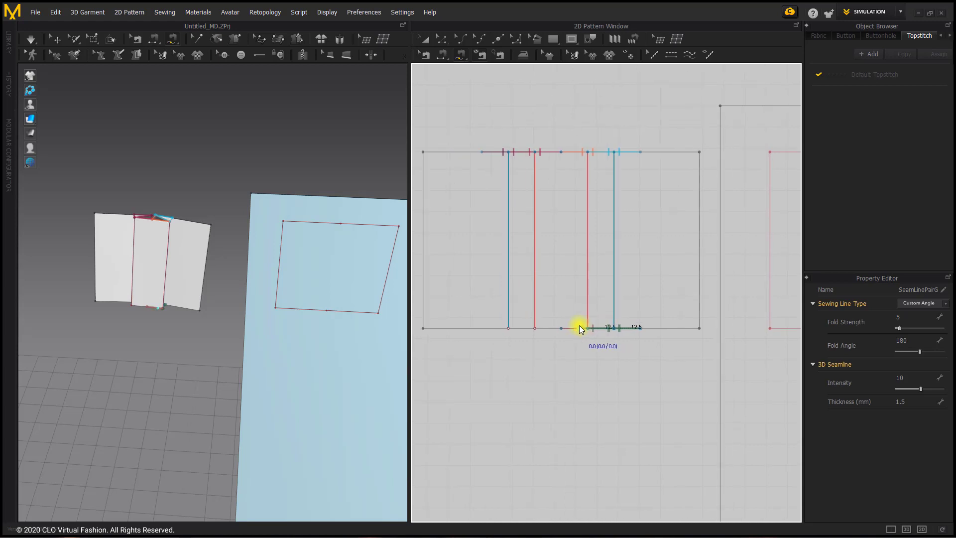
left_click(539, 335)
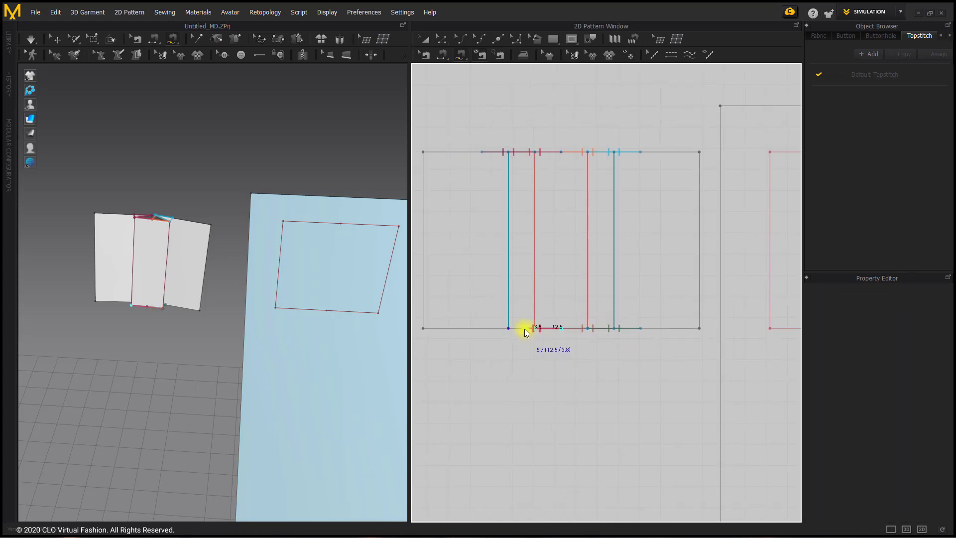
left_click(507, 330)
left_click(510, 330)
left_click(483, 330)
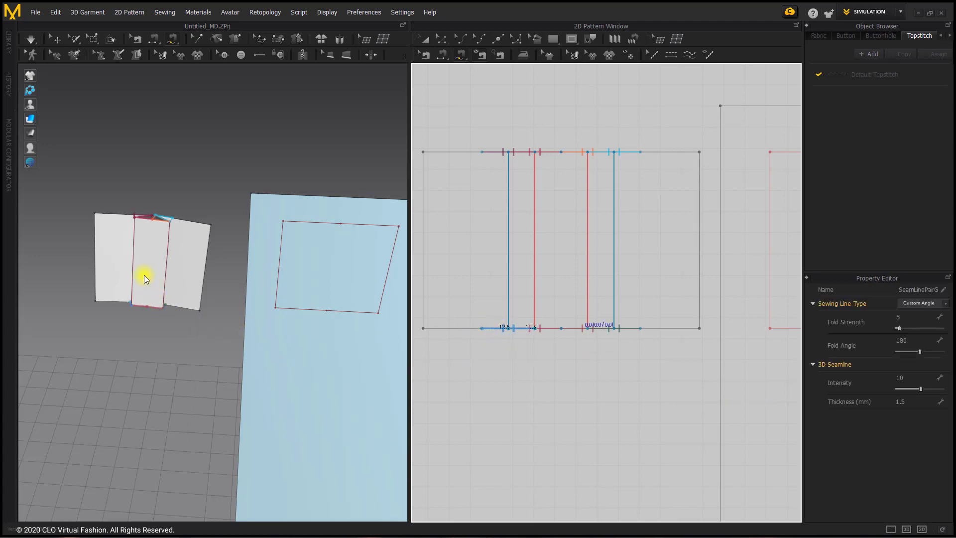
Step: Simulate the small pattern with its sewn pleats, pull on it in 3D, and stop the simulation
left_click(29, 37)
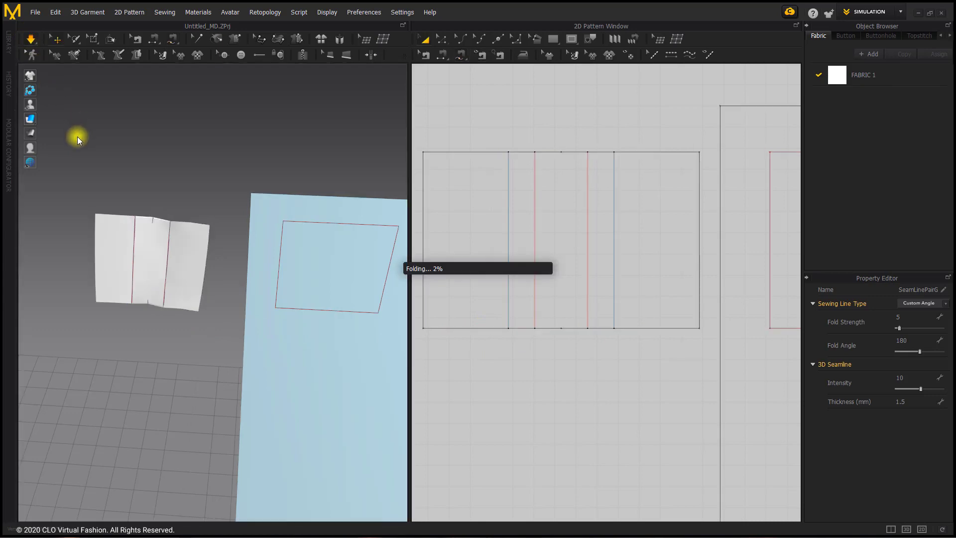
left_click(194, 240)
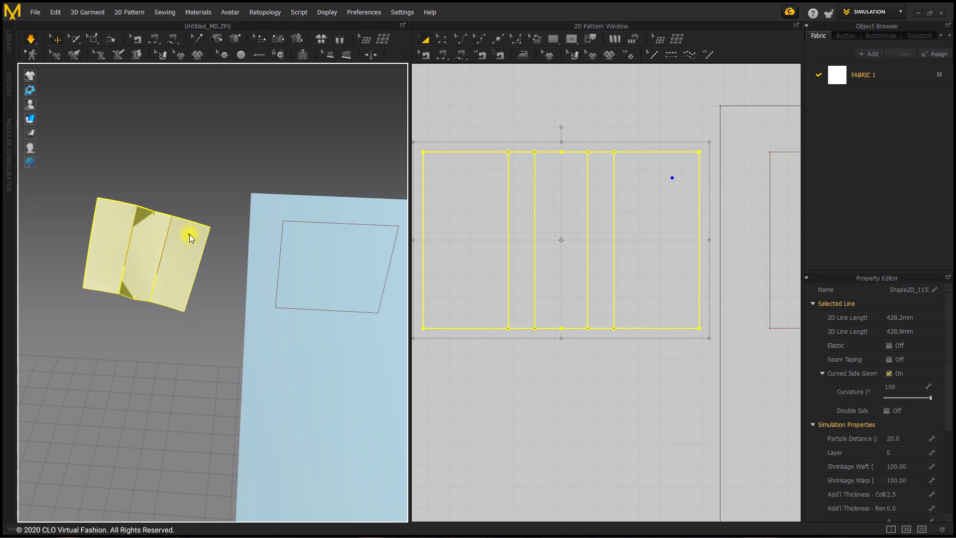
left_click(28, 49)
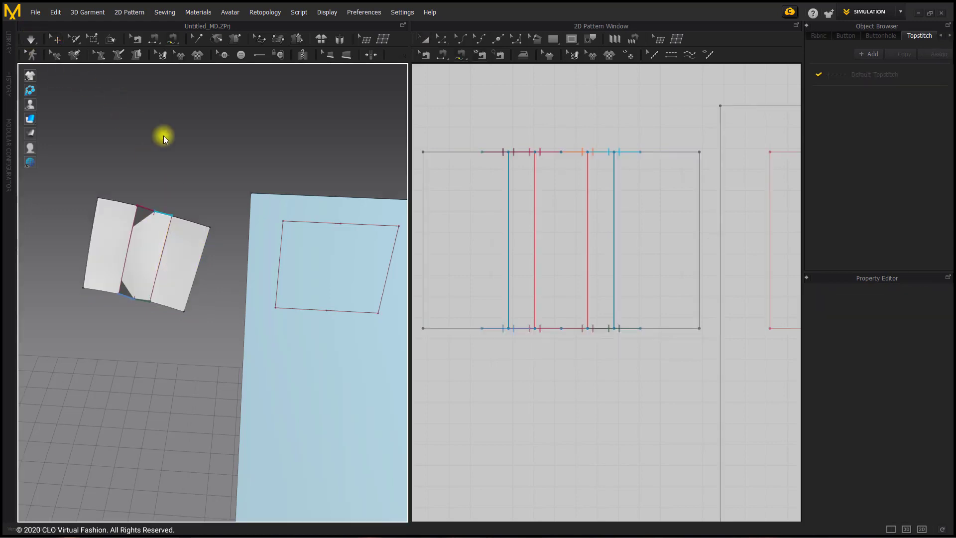
Step: Set the small pattern's particle distance to 10 and simulate it again, pulling on its right panel to settle the pleats
left_click(56, 40)
left_click(472, 228)
left_click(472, 228)
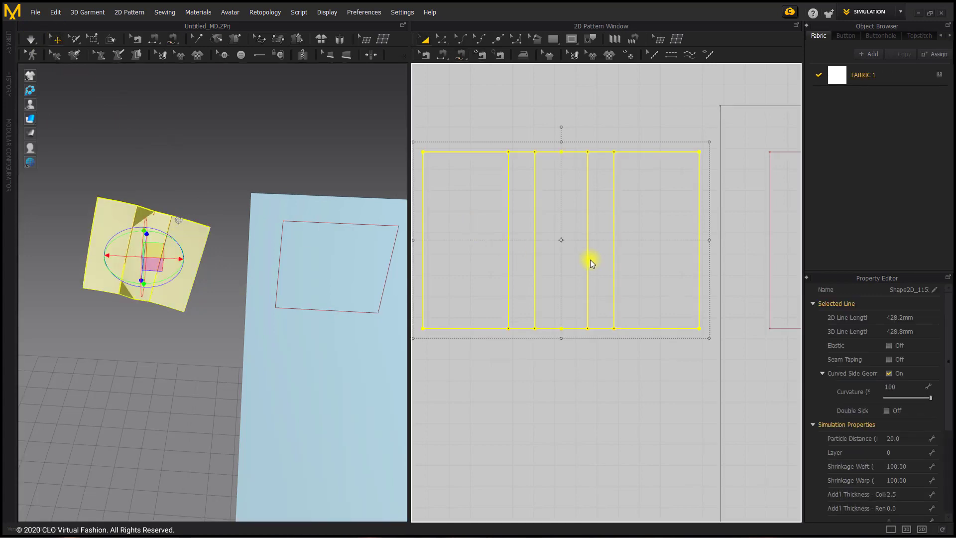
left_click(896, 440)
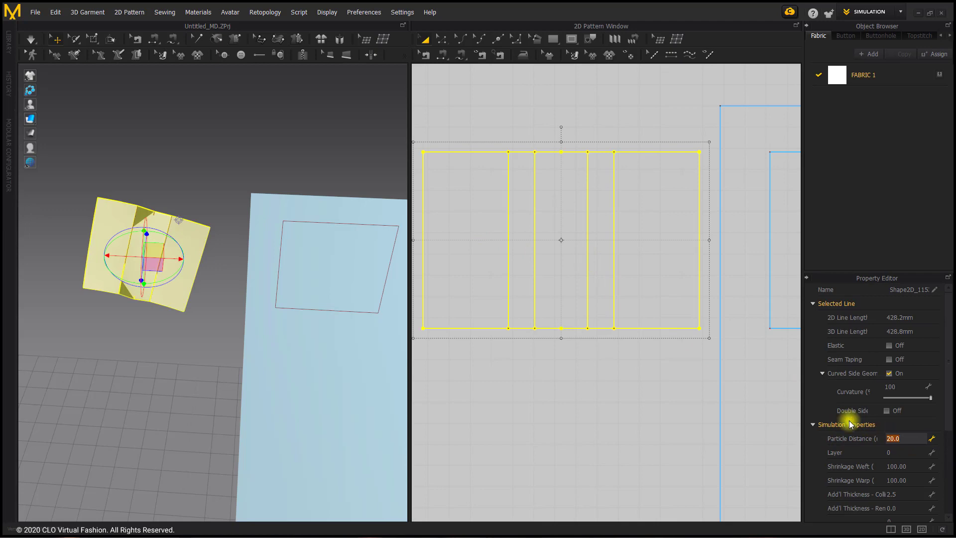
type("10")
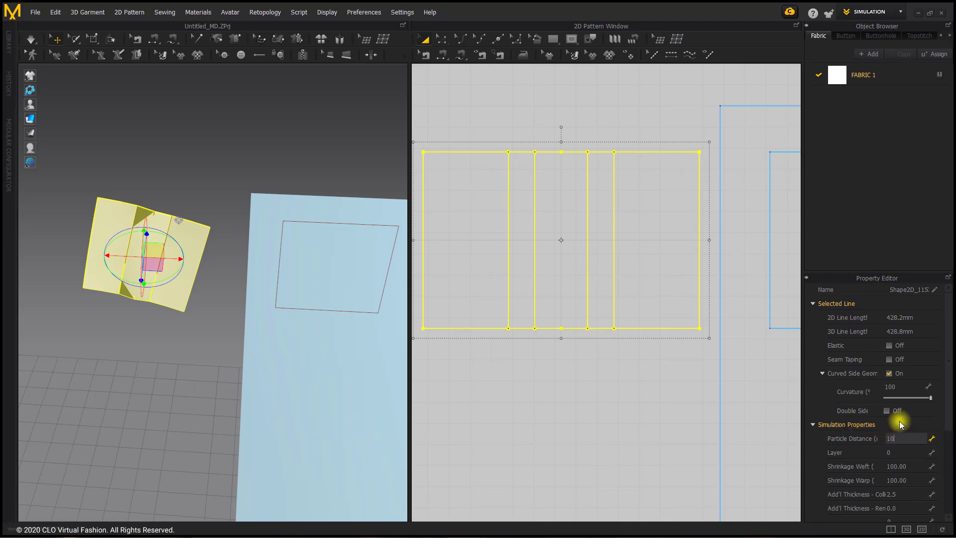
key("Return")
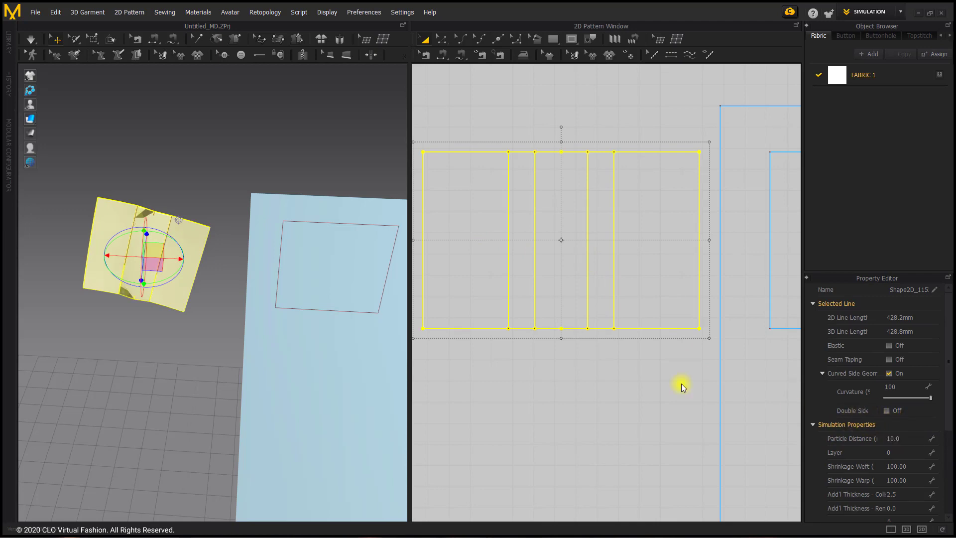
left_click(30, 39)
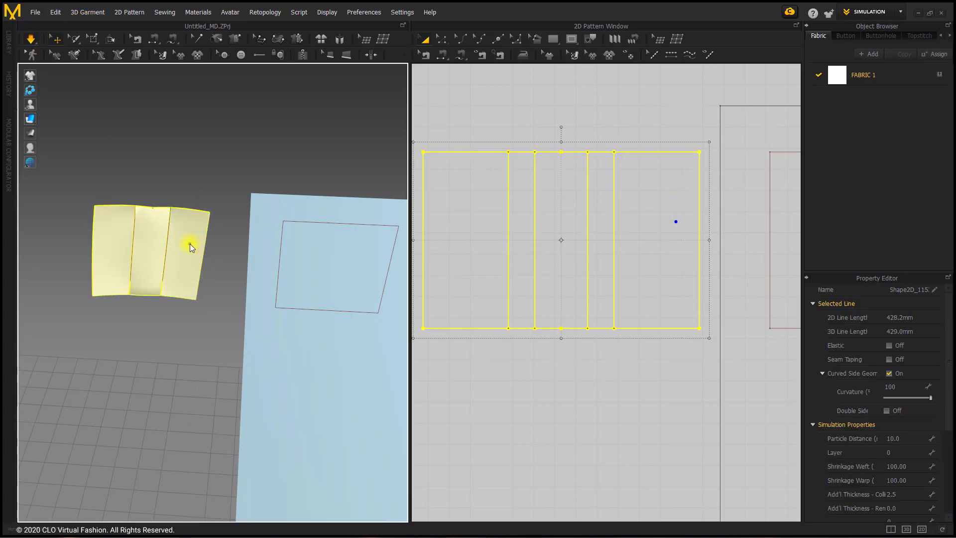
key("space")
left_click(192, 250)
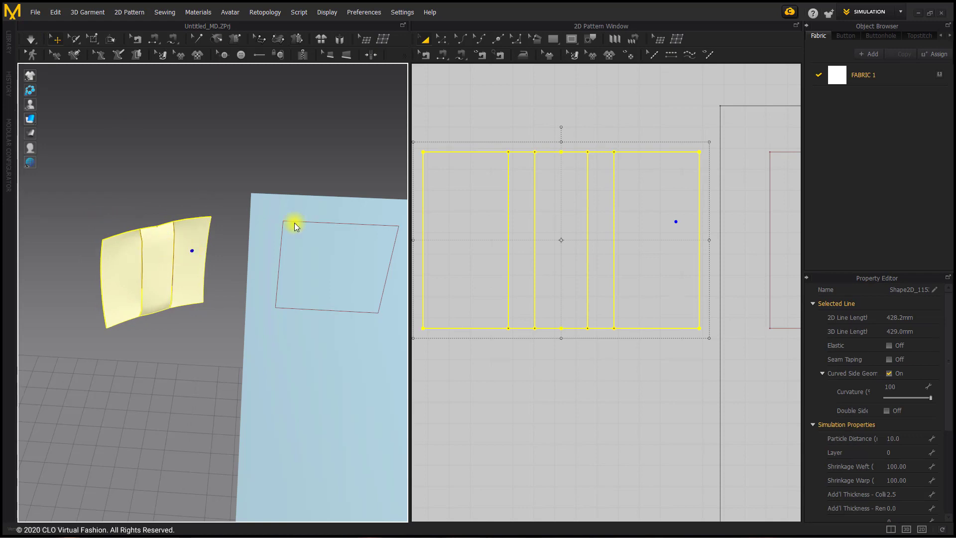
Step: Select all of the small pattern's pleat seams and set their sewing line type to Turned
left_click(424, 55)
left_click_drag(466, 118, 664, 371)
left_click(943, 305)
left_click(921, 293)
left_click(424, 55)
Step: Free-sew the small pleated pattern's right side and right bottom half to the matching edges of the fabric's internal rectangle
scroll(606, 195, "down", 3)
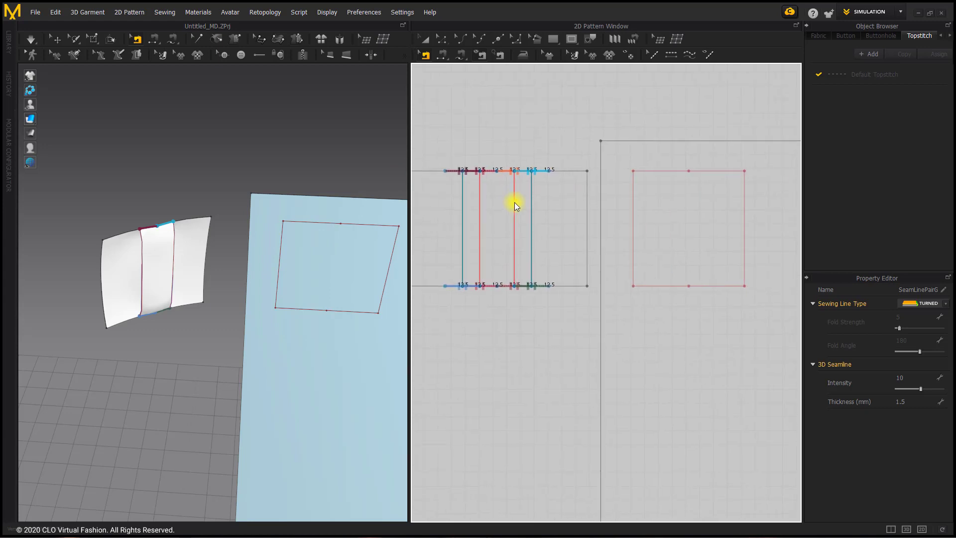
middle_click_drag(514, 203, 473, 218)
middle_click_drag(578, 187, 549, 187)
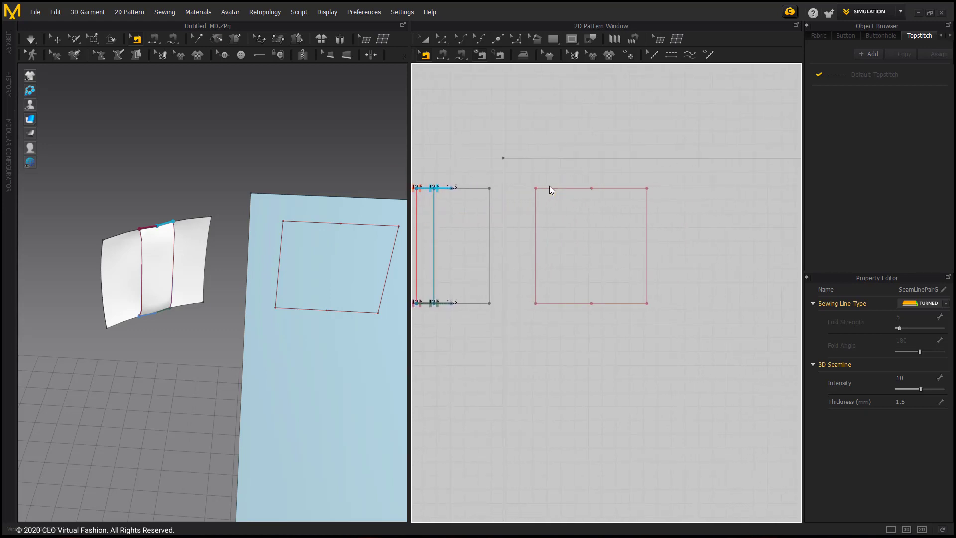
left_click(461, 55)
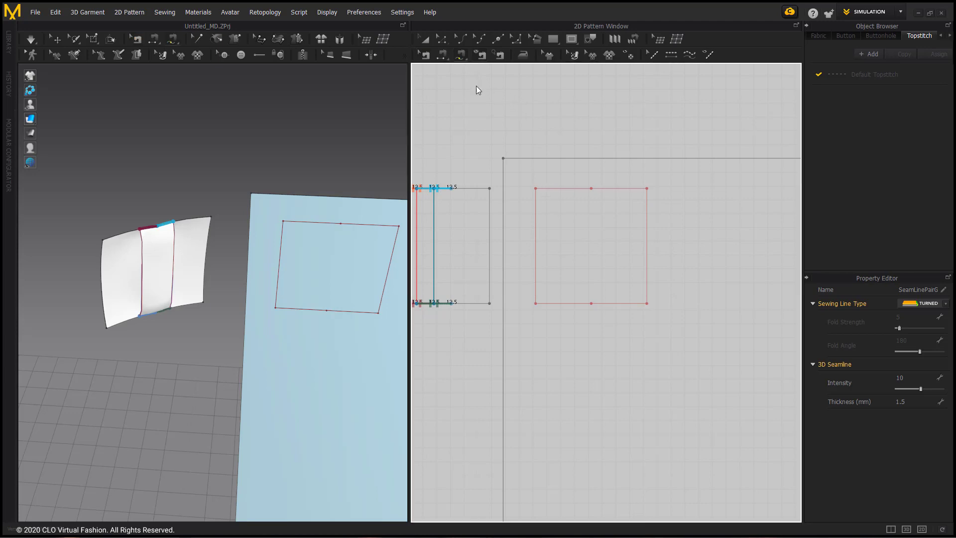
left_click(487, 189)
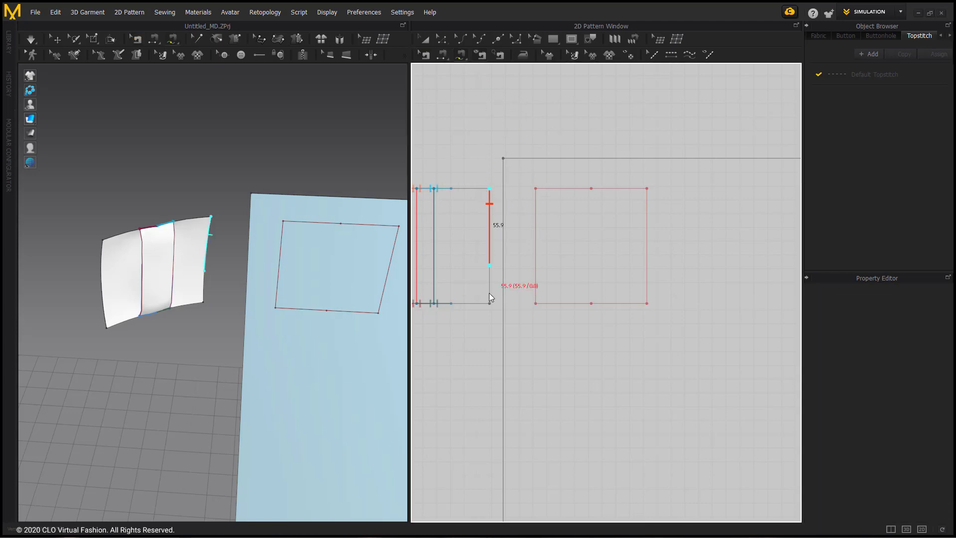
left_click(436, 304)
left_click(647, 188)
left_click(592, 304)
Step: Free-sew the internal rectangle's left side and left bottom half to the matching edges of the small pleated pattern
left_click(536, 188)
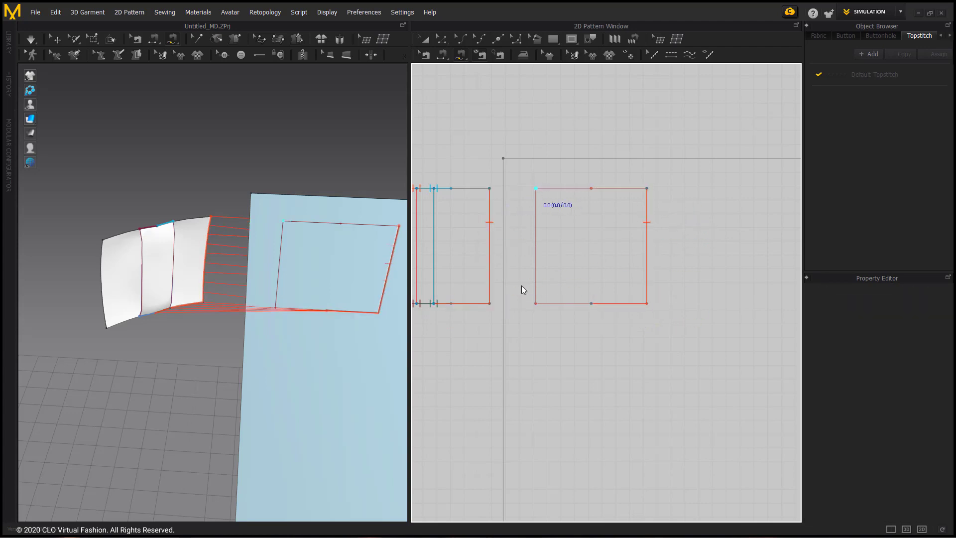
left_click(592, 304)
middle_click_drag(468, 275, 608, 284)
left_click(450, 197)
left_click(496, 316)
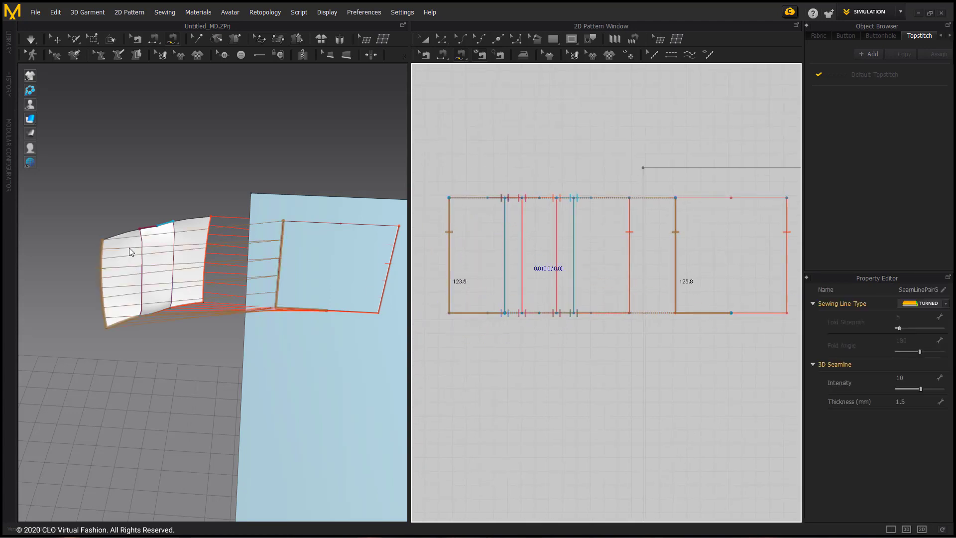
Step: Move the small pleated pattern in front of the large fabric in 3D and simulate to attach it
key("q")
left_click_drag(172, 308, 357, 269)
left_click(30, 38)
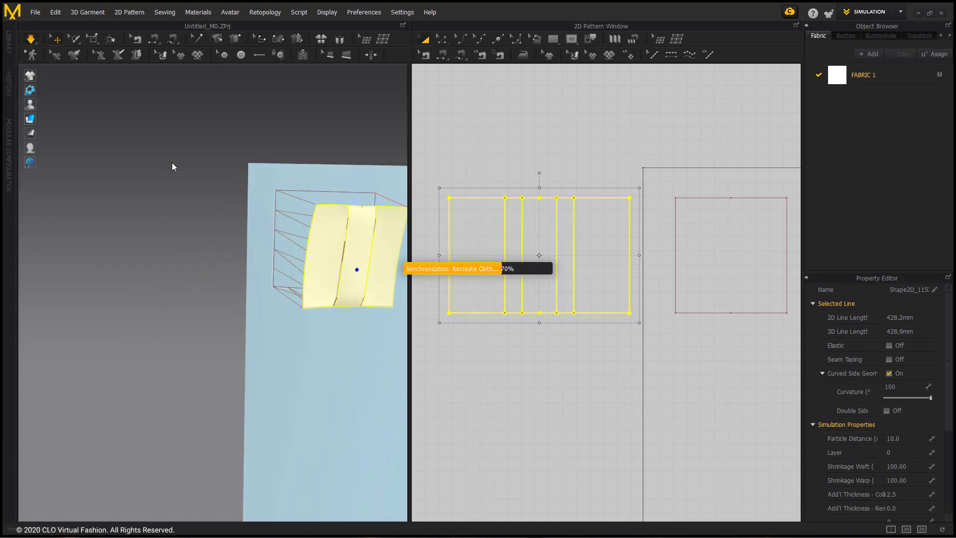
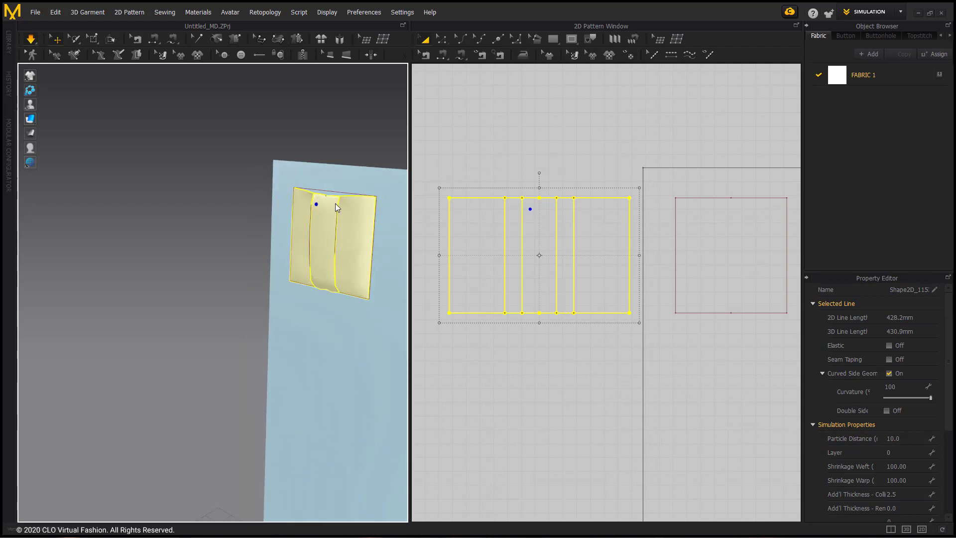
right_click_drag(336, 203, 381, 195)
middle_click_drag(360, 204, 211, 186)
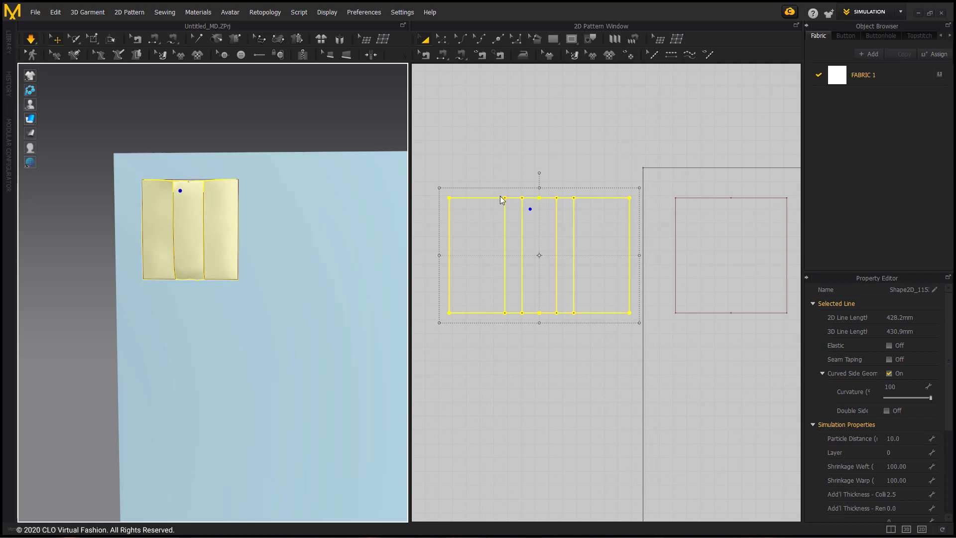
Step: Copy the large fabric's internal rectangle and paste the copy directly below the original, aligned vertically with it
left_click(672, 268)
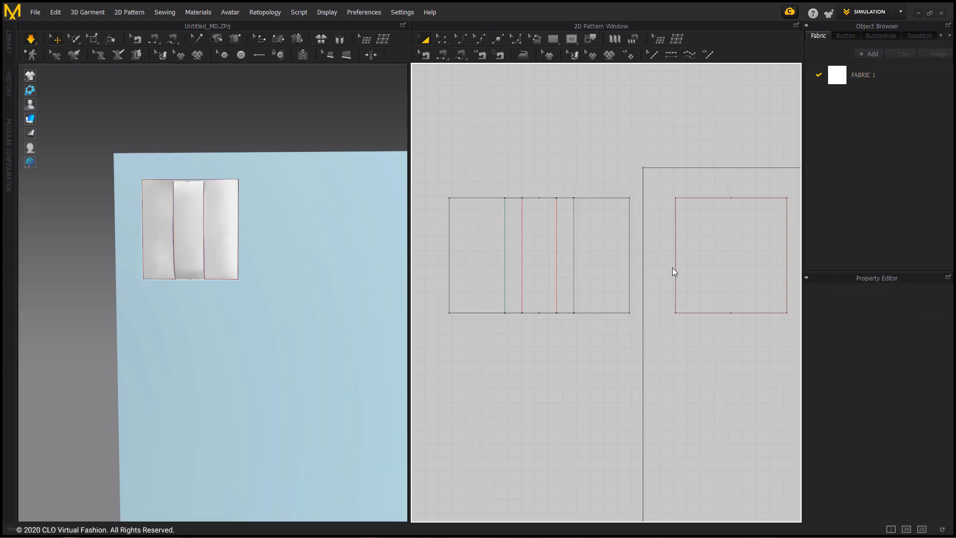
right_click_drag(673, 268, 612, 226)
scroll(603, 220, "down", 2)
left_click(612, 250)
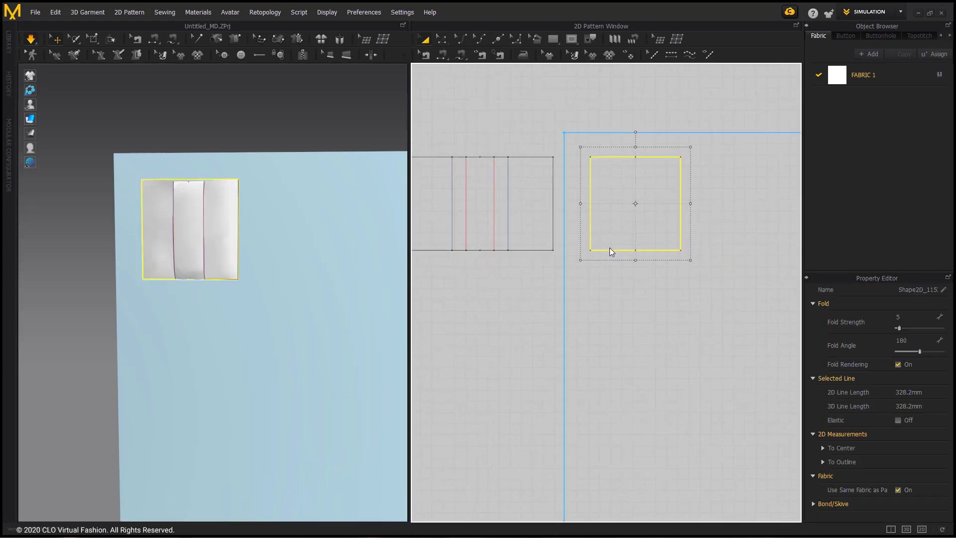
right_click(615, 247)
left_click(634, 207)
right_click(619, 248)
left_click(643, 280)
key("ctrl+v")
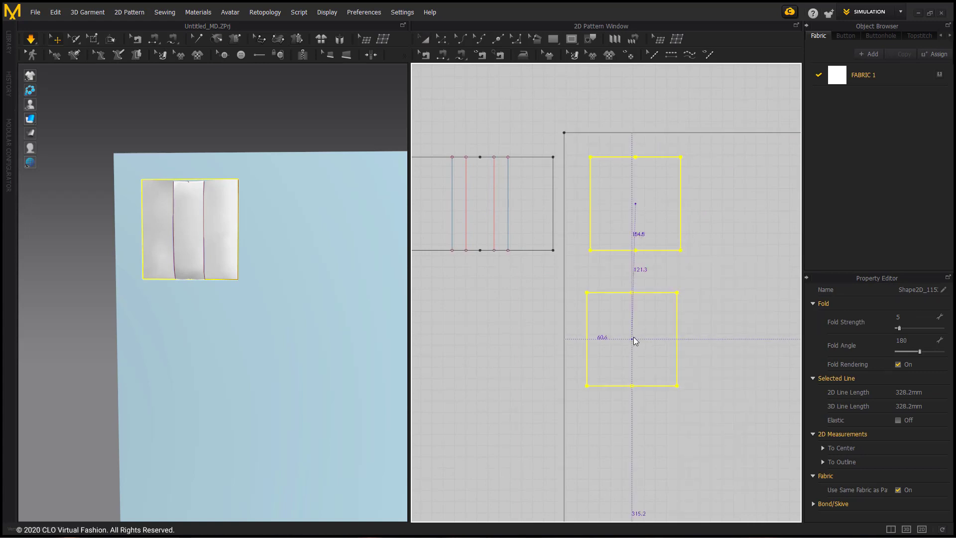
left_click(637, 328)
Step: Copy the small pleated pattern and paste it directly below the original, level with the second internal rectangle
left_click(530, 238)
key("ctrl+c")
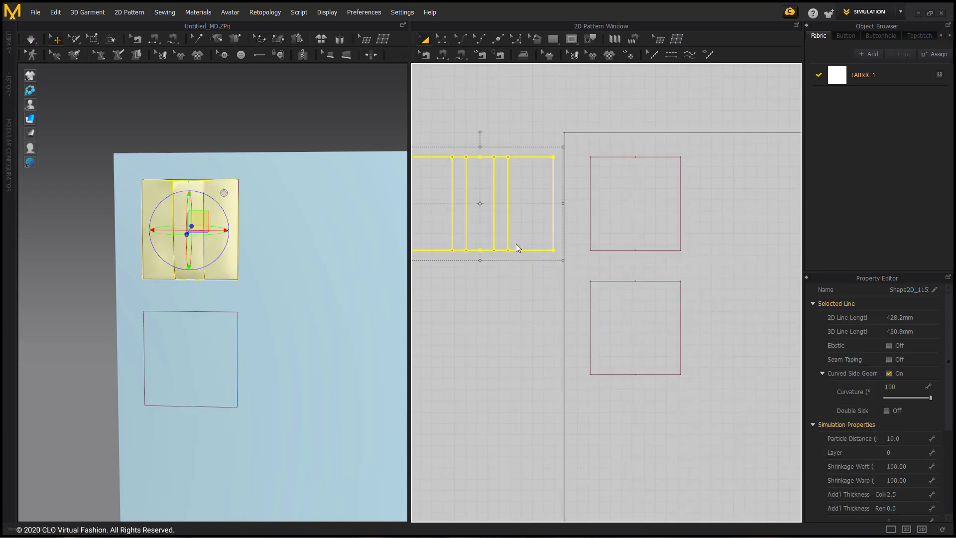
key("ctrl+v")
left_click(479, 328)
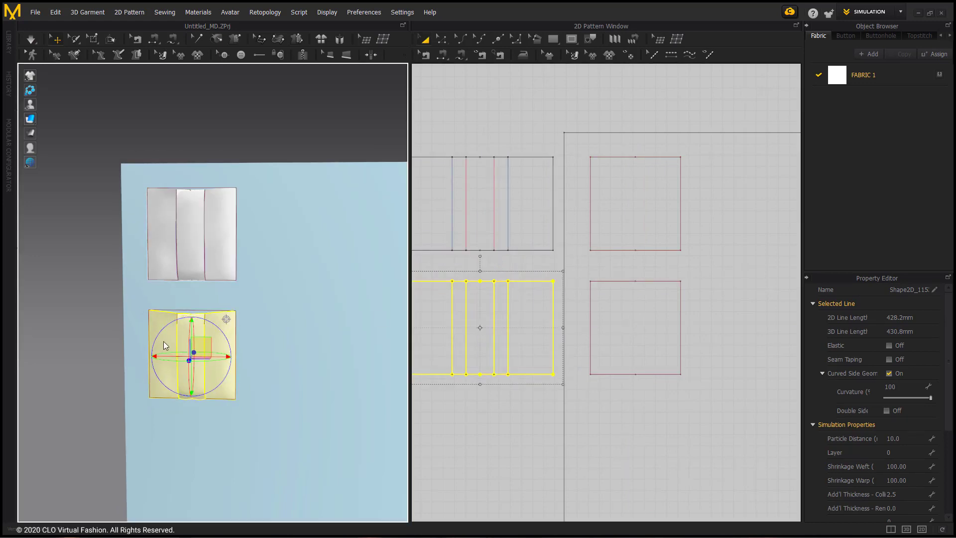
Step: Move the copied pleated pattern to the left of the large fabric in 3D and deselect it
middle_click_drag(163, 342, 249, 341)
left_click_drag(252, 318, 109, 315)
middle_click_drag(107, 312, 150, 314)
scroll(576, 324, "up", 2)
left_click(600, 359)
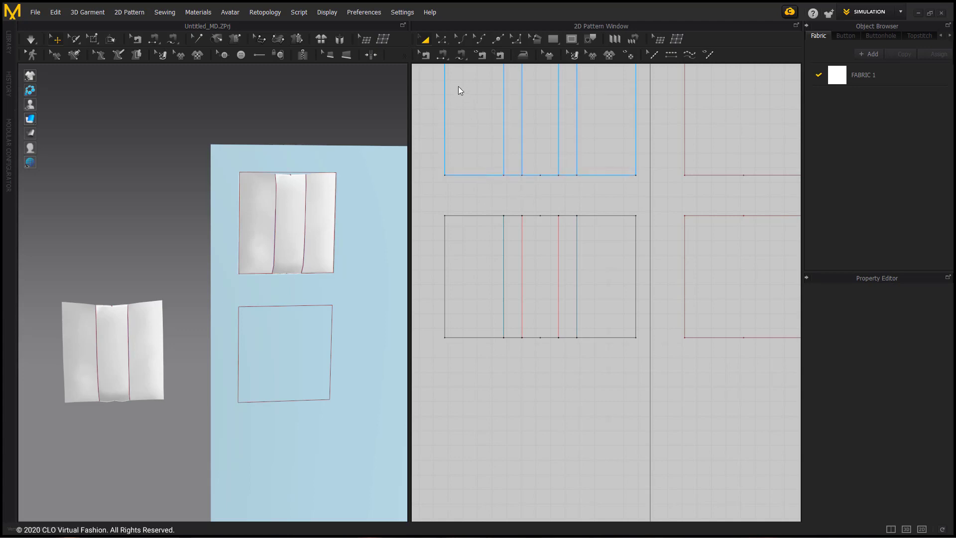
Step: Offset the copied pattern's side edges and two outer bottom segments outward once by 12.5 mm, with internal lines and unfilled corners
key("z")
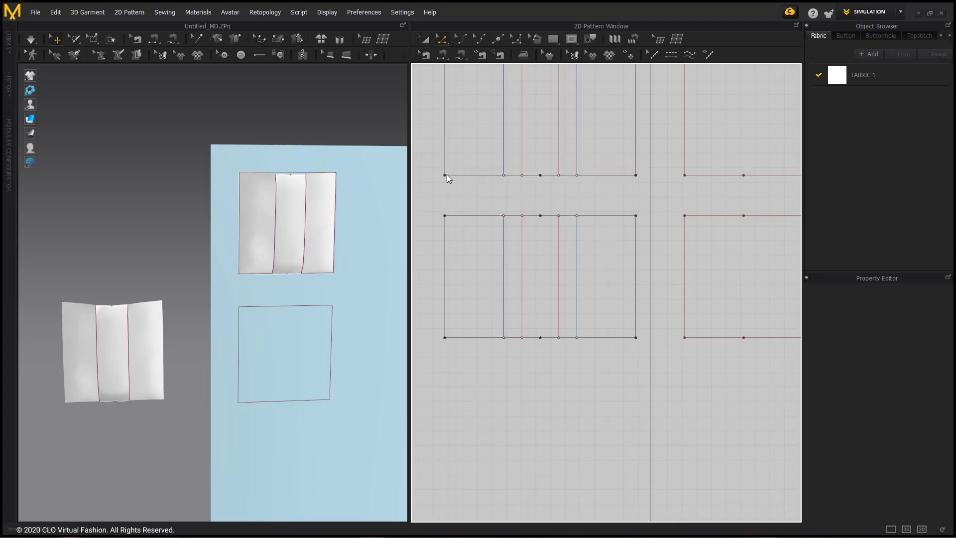
left_click(440, 40)
left_click(445, 244)
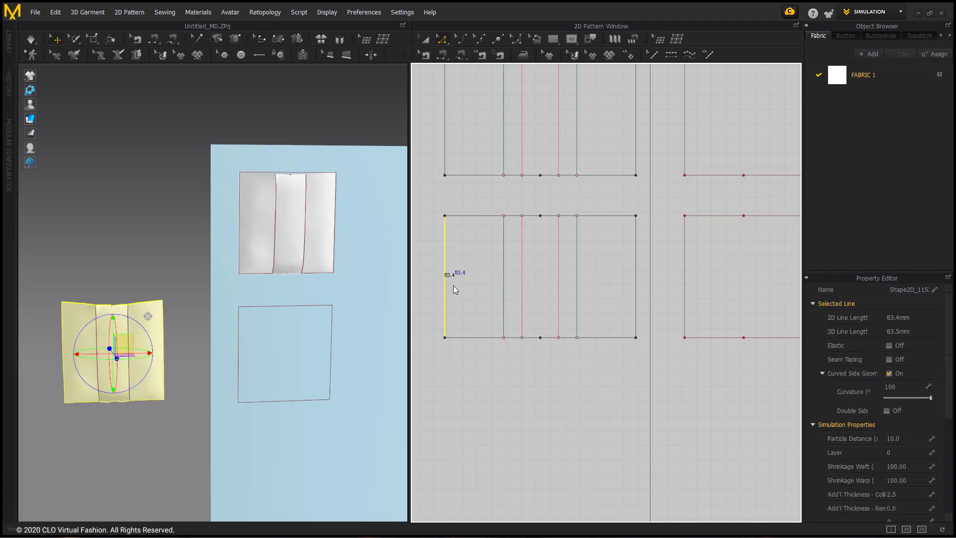
left_click(472, 338, "shift")
left_click(602, 338, "shift")
left_click(636, 272, "shift")
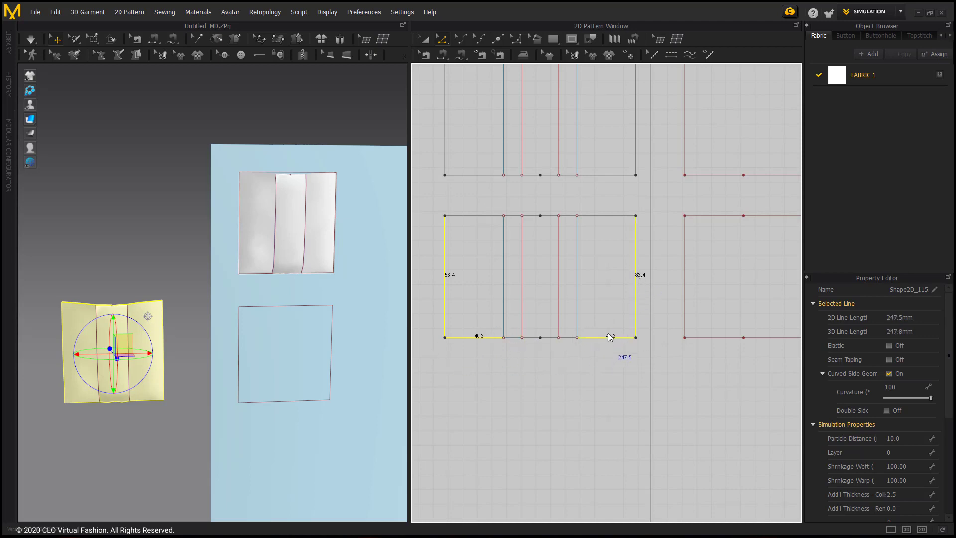
right_click(636, 286)
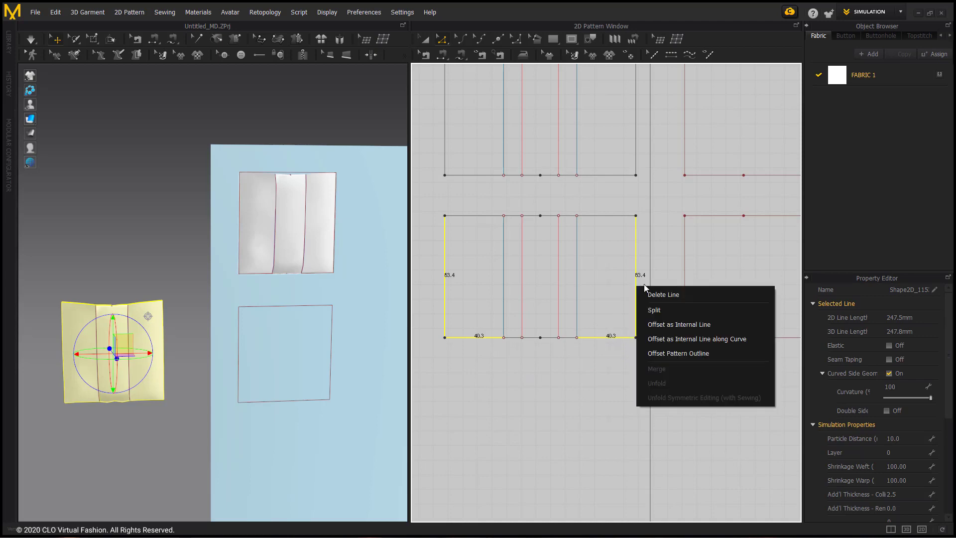
left_click(716, 352)
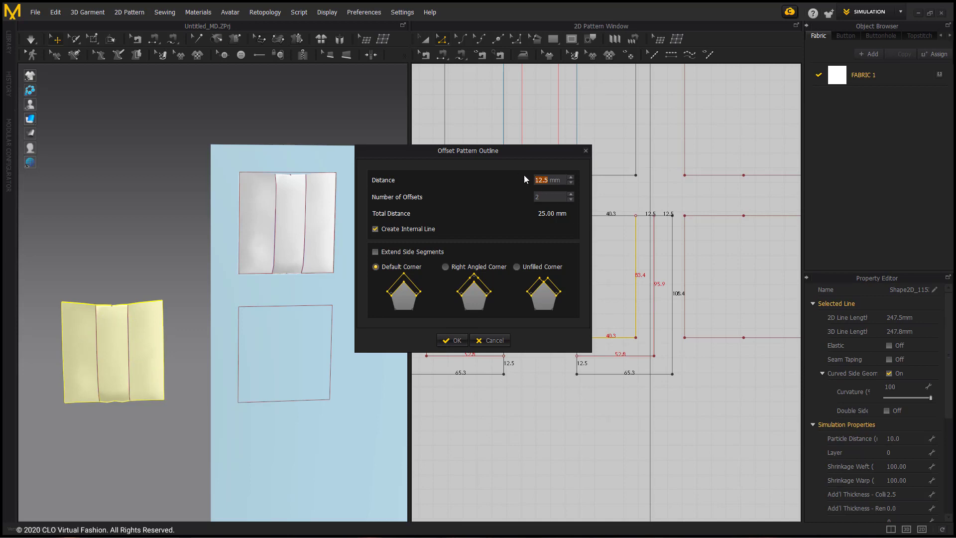
left_click(571, 199)
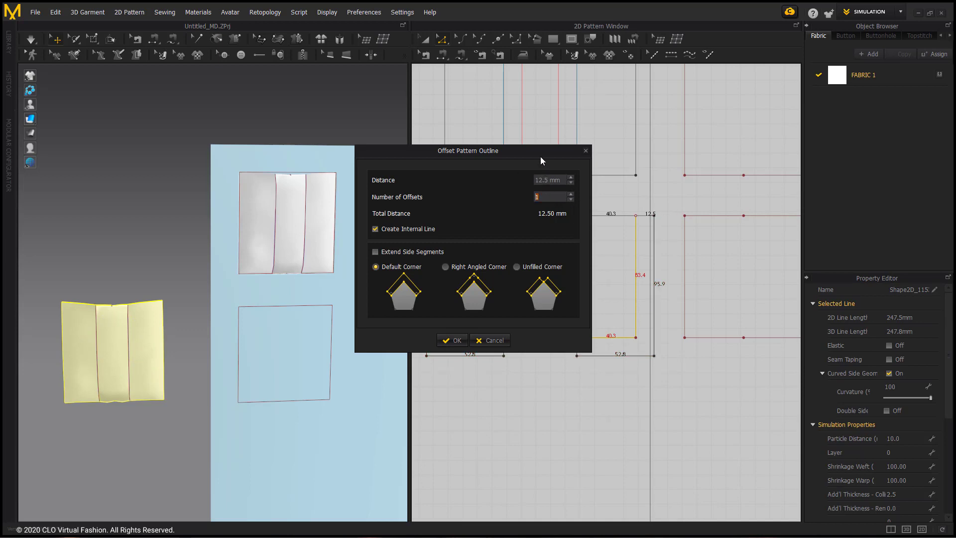
left_click_drag(539, 156, 351, 100)
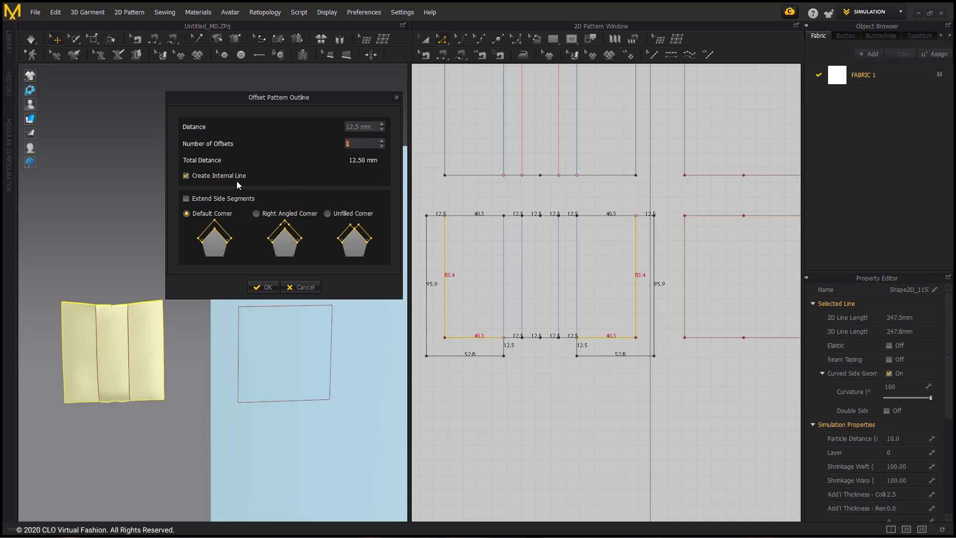
left_click(328, 215)
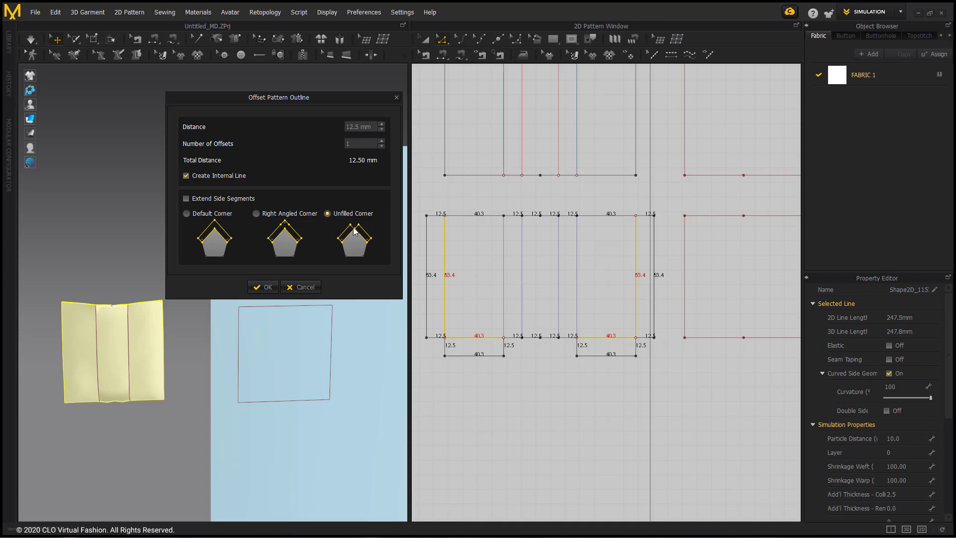
left_click(262, 287)
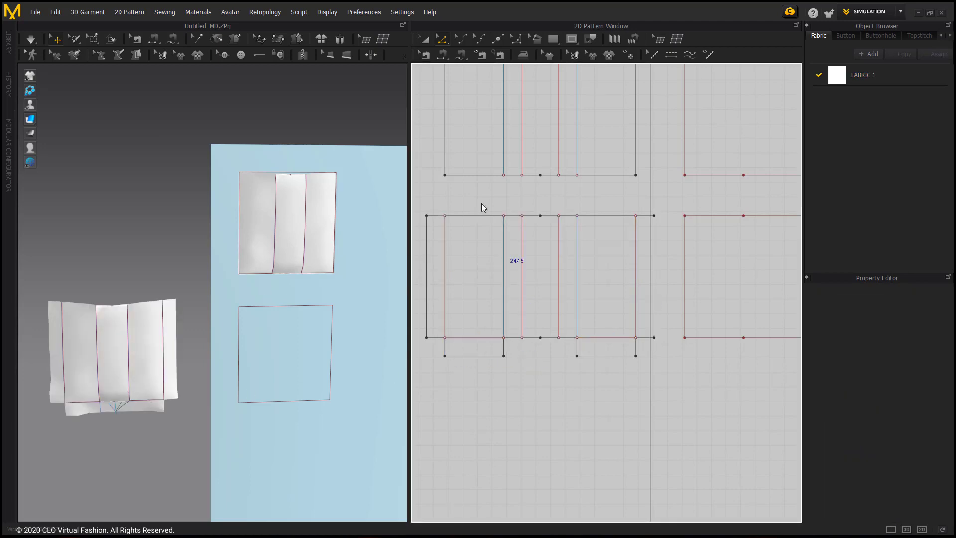
Step: Delete the two misplaced pleat seams that connect to the bottom flaps of the copied pattern
left_click(425, 55)
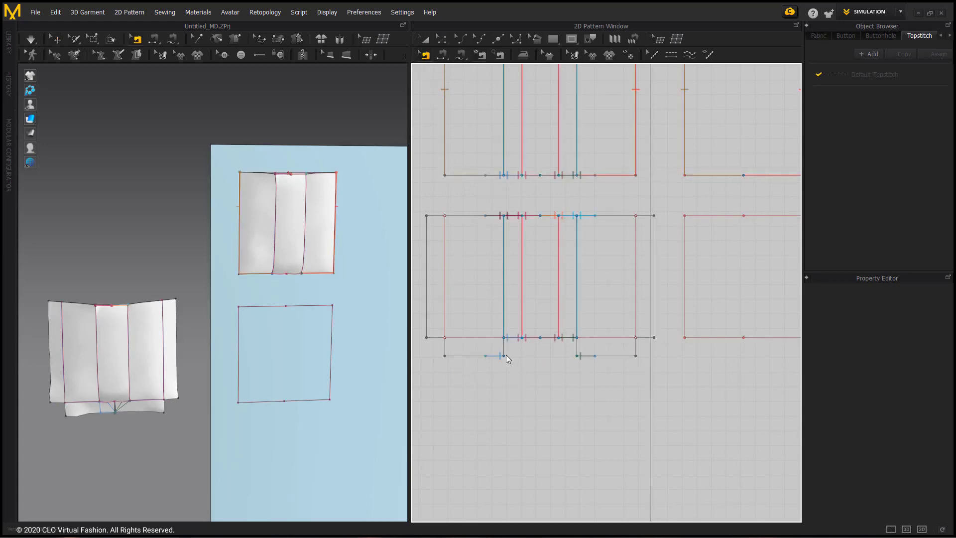
left_click(588, 357)
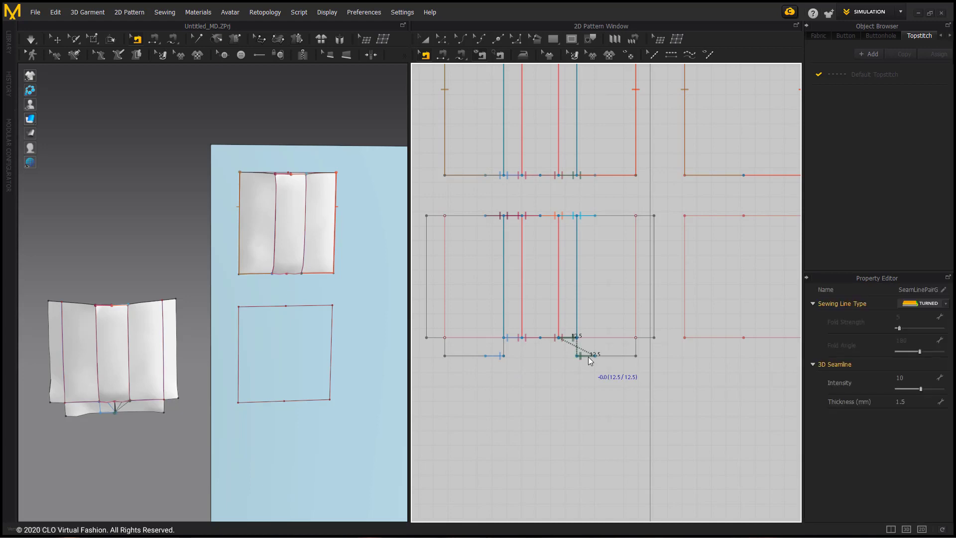
key("Delete")
left_click(504, 355)
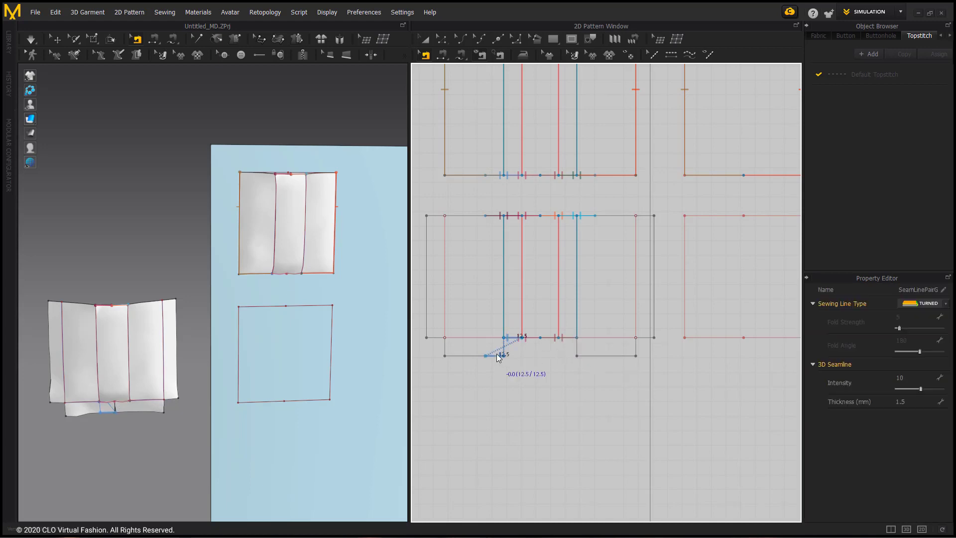
key("Delete")
Step: Free-sew the 12.5 mm segments on either side of both outer pleat lines along the copied pattern's original bottom edge
left_click(455, 56)
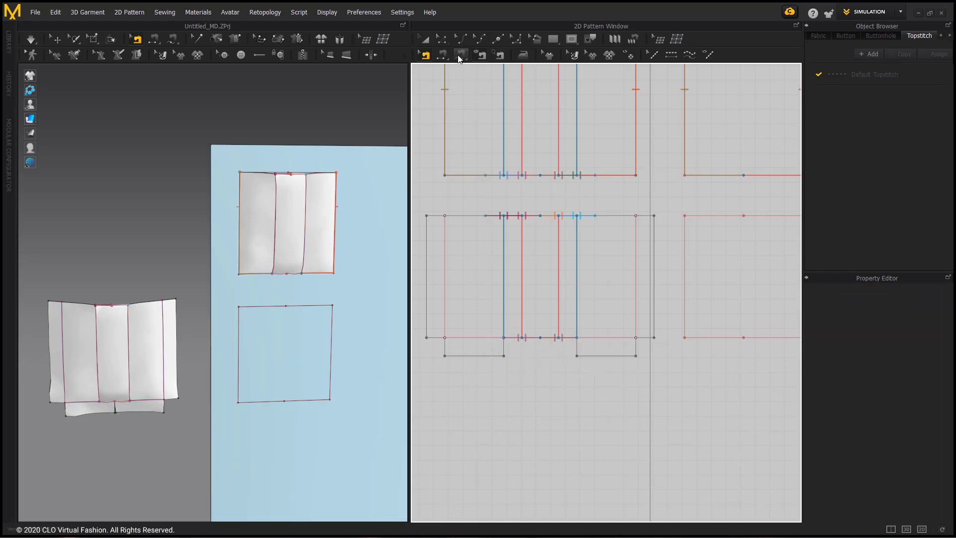
left_click(505, 338)
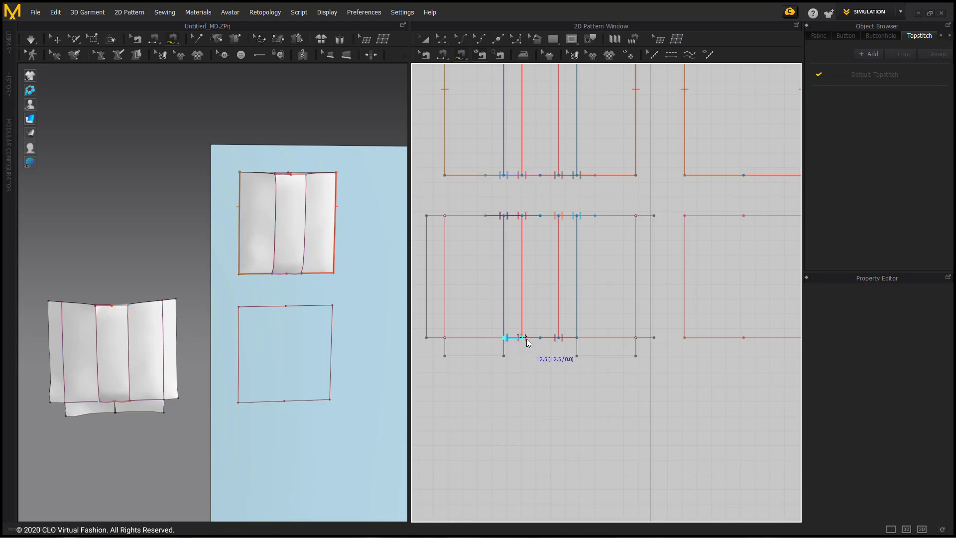
left_click(484, 339)
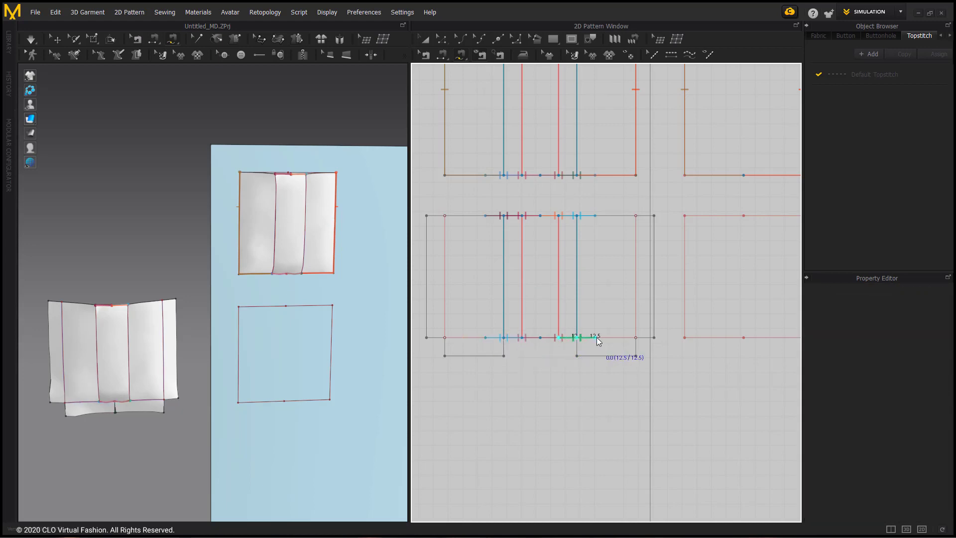
left_click(593, 338)
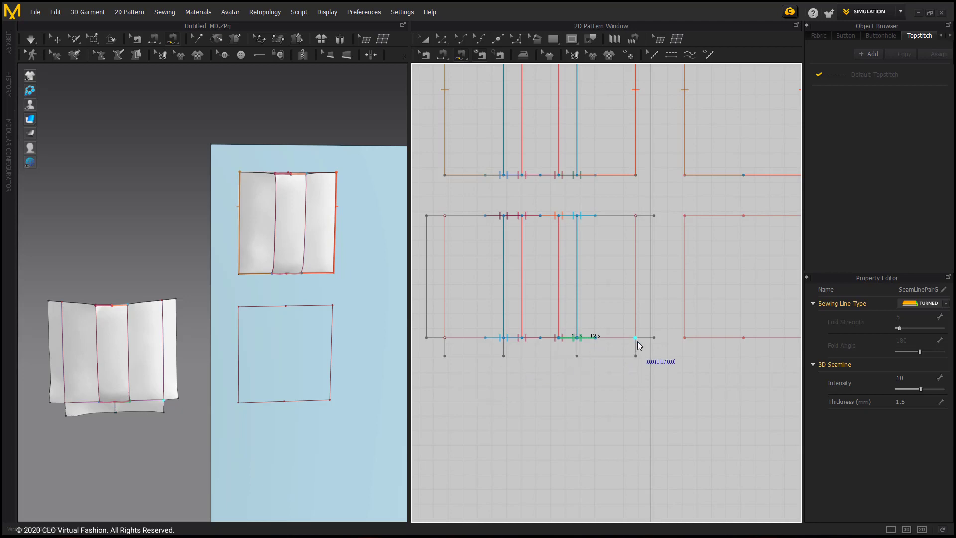
Step: Free-sew the 12.5 mm edges at both outer corners between the side and bottom flaps, and join the inner edges of the two bottom flaps
left_click(652, 337)
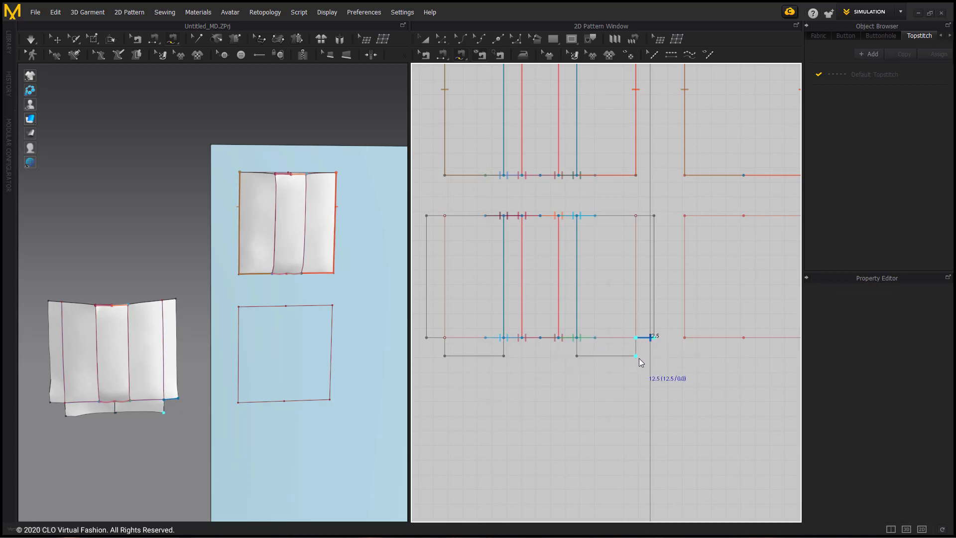
left_click(638, 344)
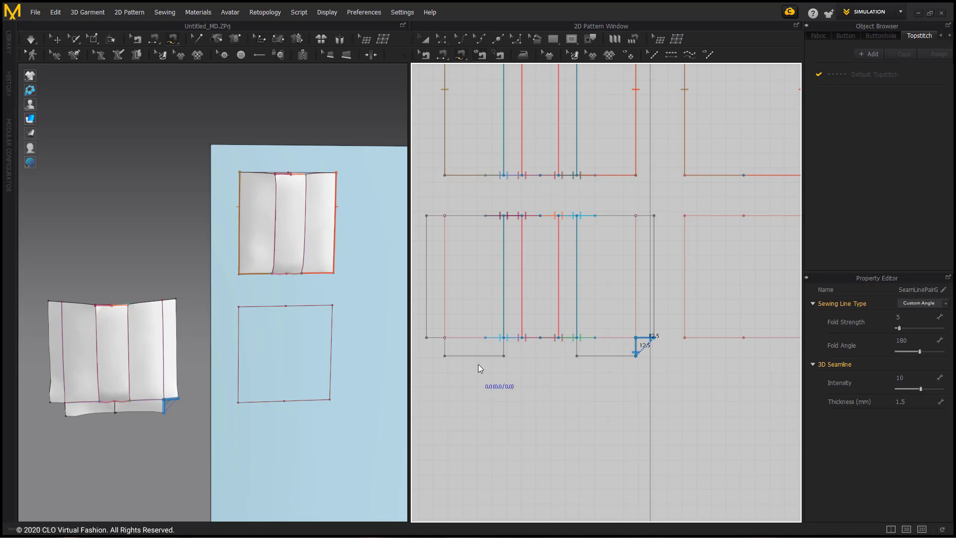
left_click(434, 337)
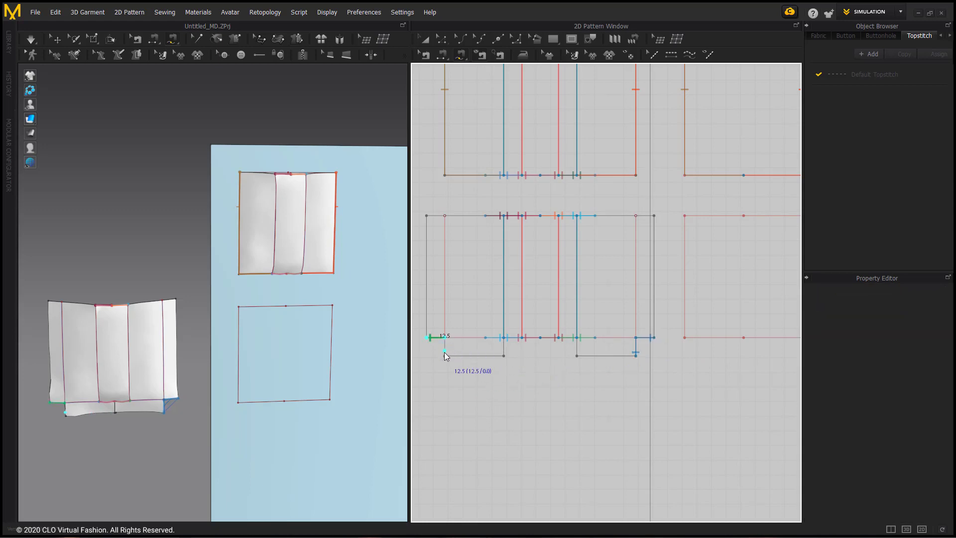
left_click(445, 346)
left_click(504, 348)
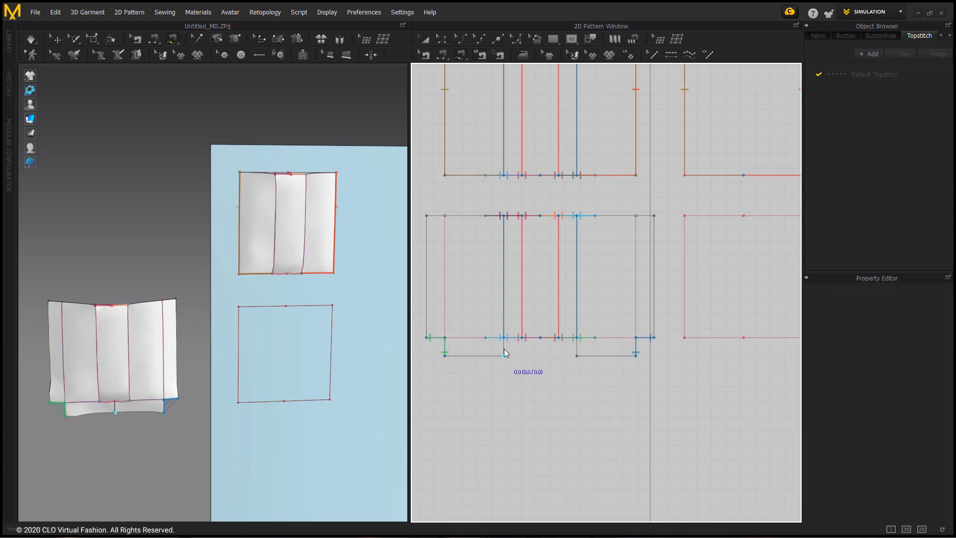
left_click(576, 347)
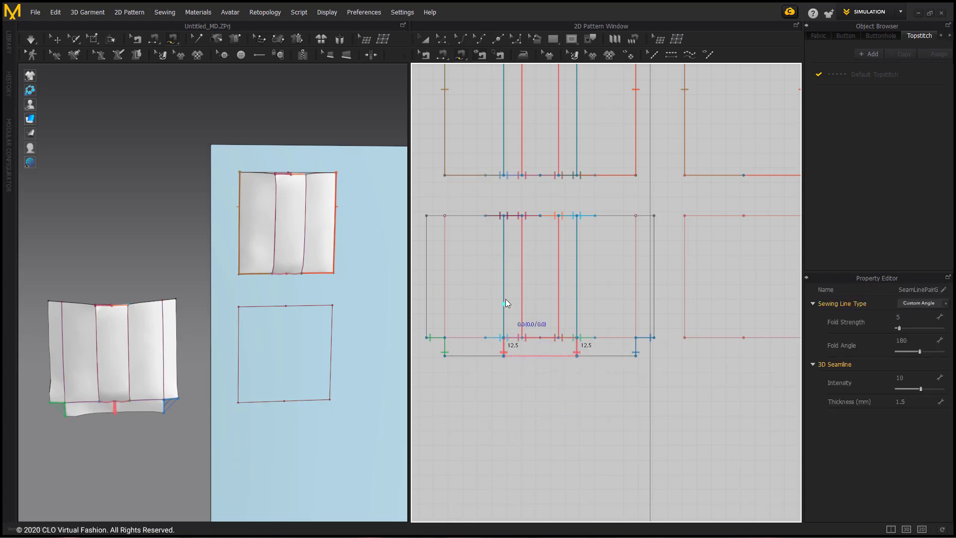
key("a")
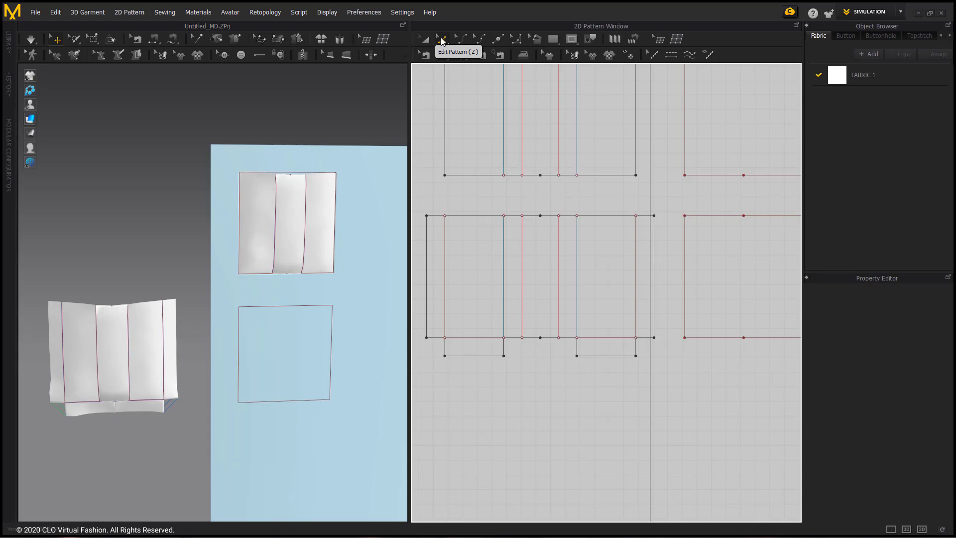
Step: Set the fold angle to 0 on the copied pattern's two side fold lines and two bottom fold lines
left_click(441, 39)
left_click(445, 278)
left_click(478, 337, "shift")
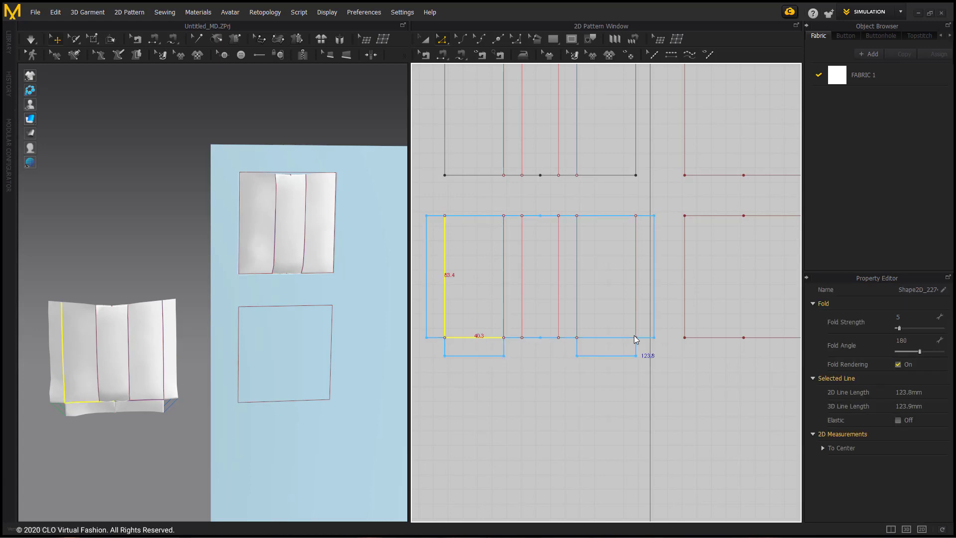
left_click(611, 339, "shift")
left_click(637, 289, "shift")
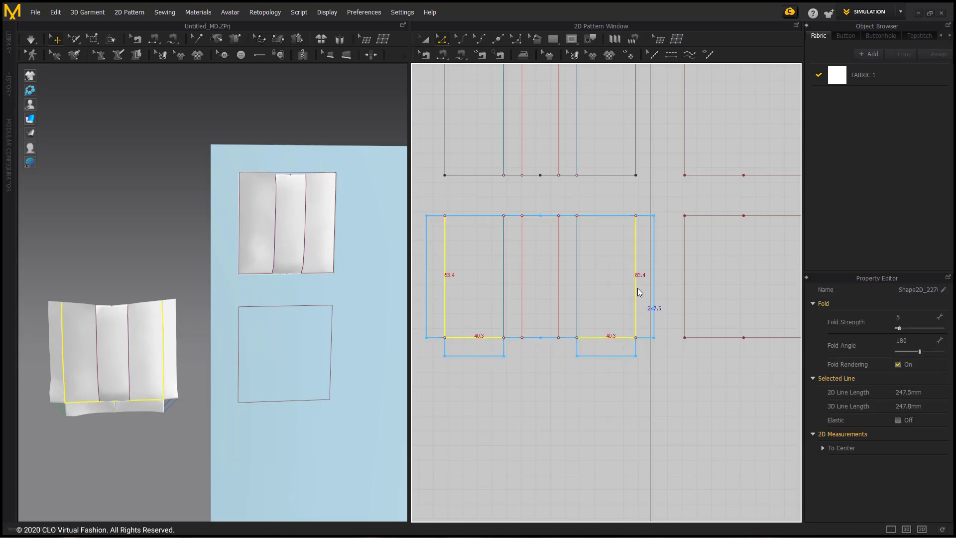
left_click(920, 351)
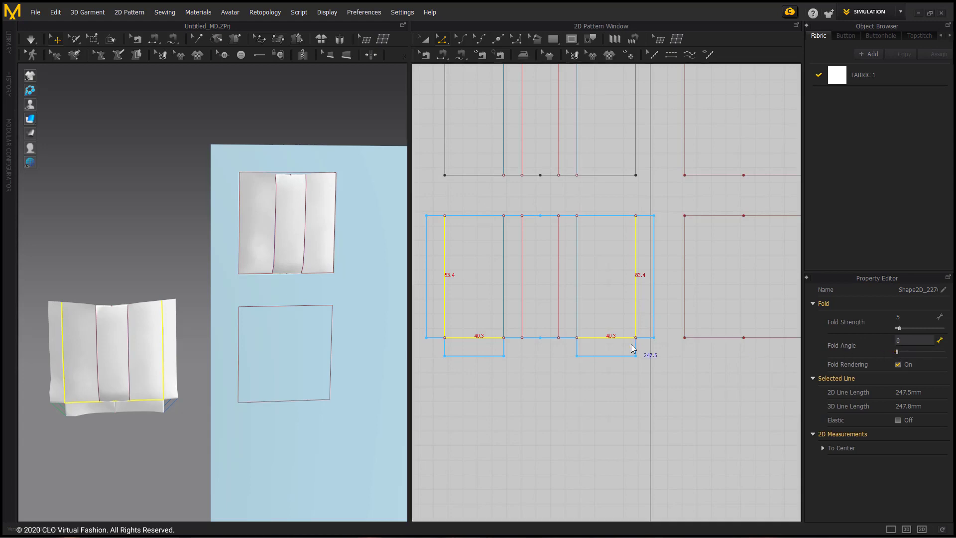
left_click(606, 394)
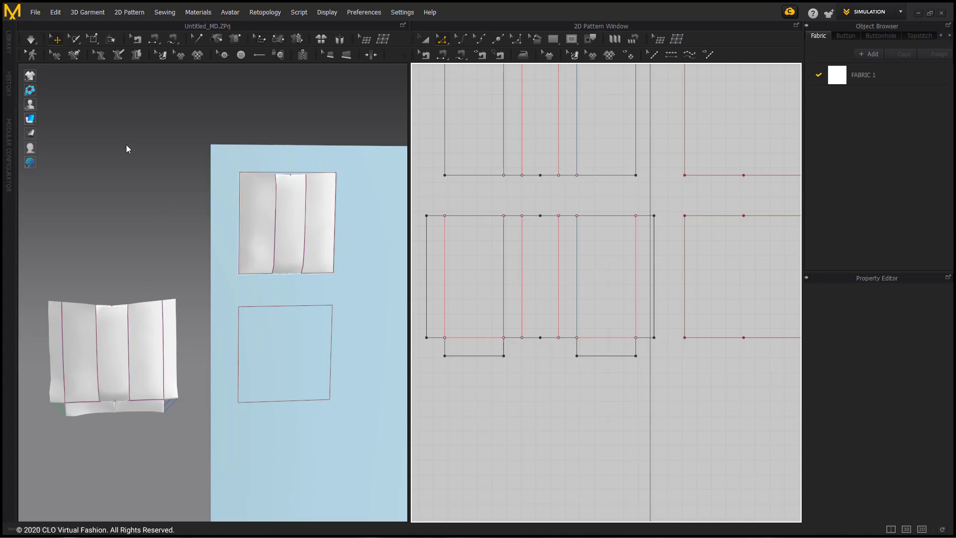
Step: Simulate the copied pleated pattern so its flaps fold behind it, inspect it in 3D, and stop the simulation
left_click(31, 39)
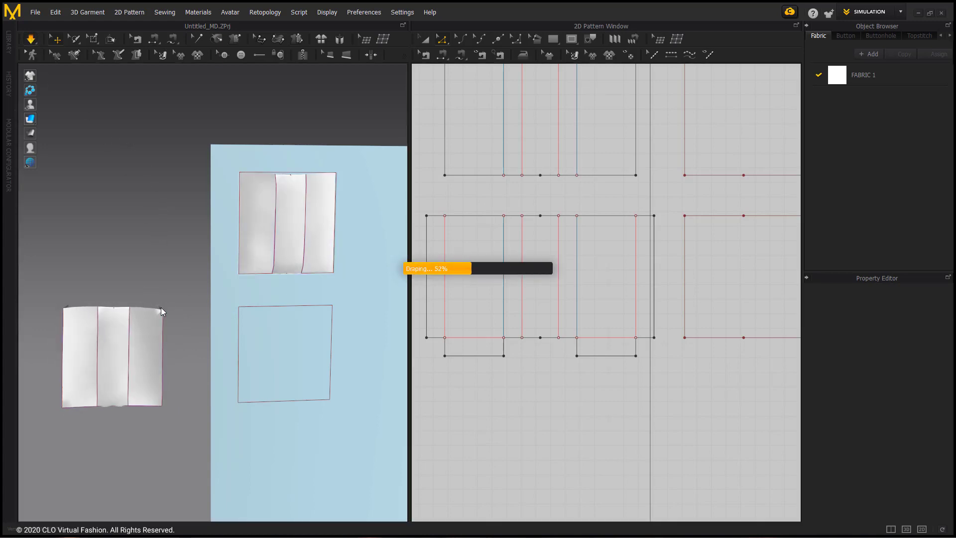
right_click_drag(125, 360, 168, 347)
right_click(168, 348)
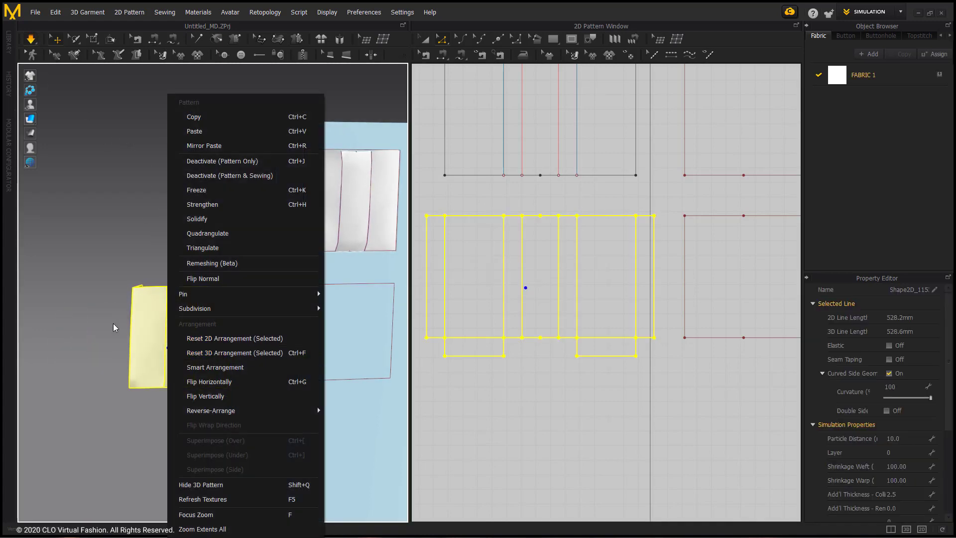
left_click(113, 324)
left_click(211, 318)
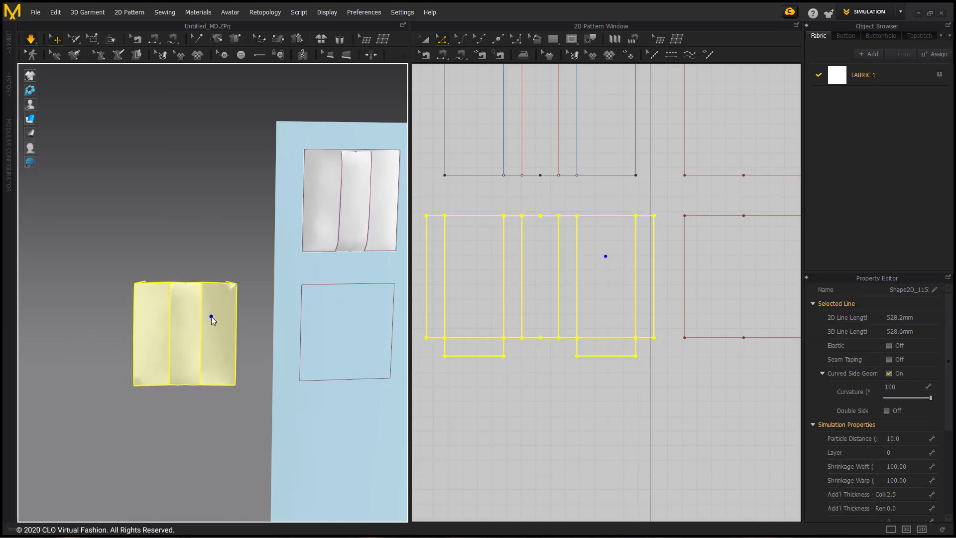
left_click(264, 295)
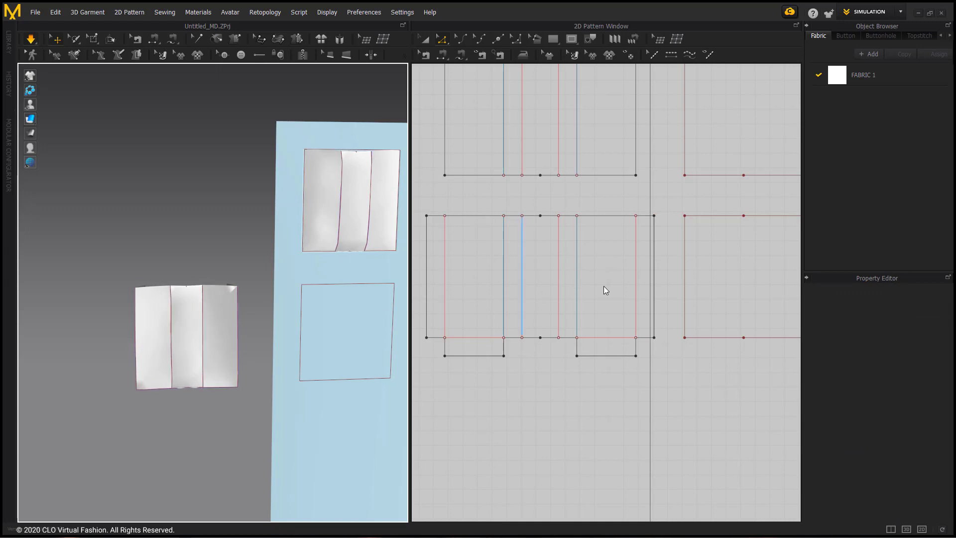
right_click_drag(603, 290, 500, 295)
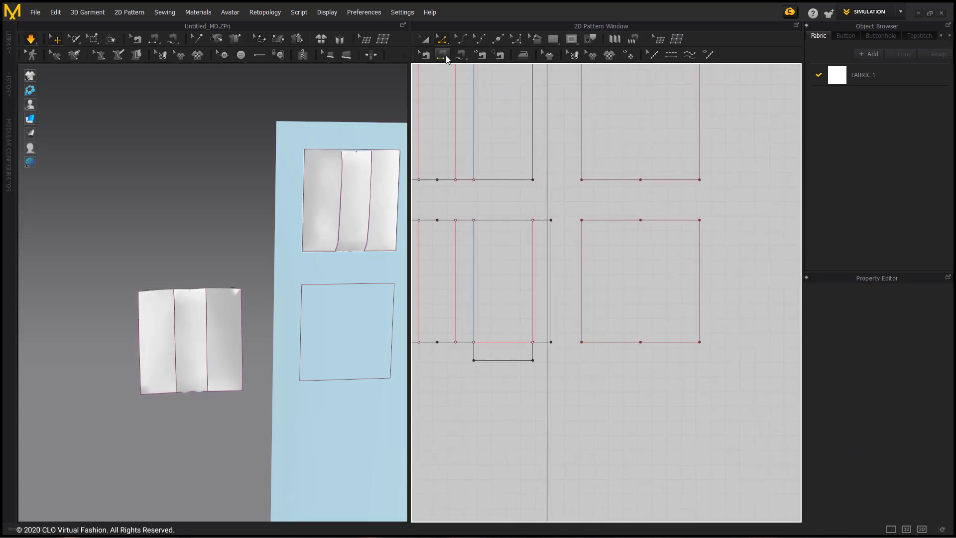
key("space")
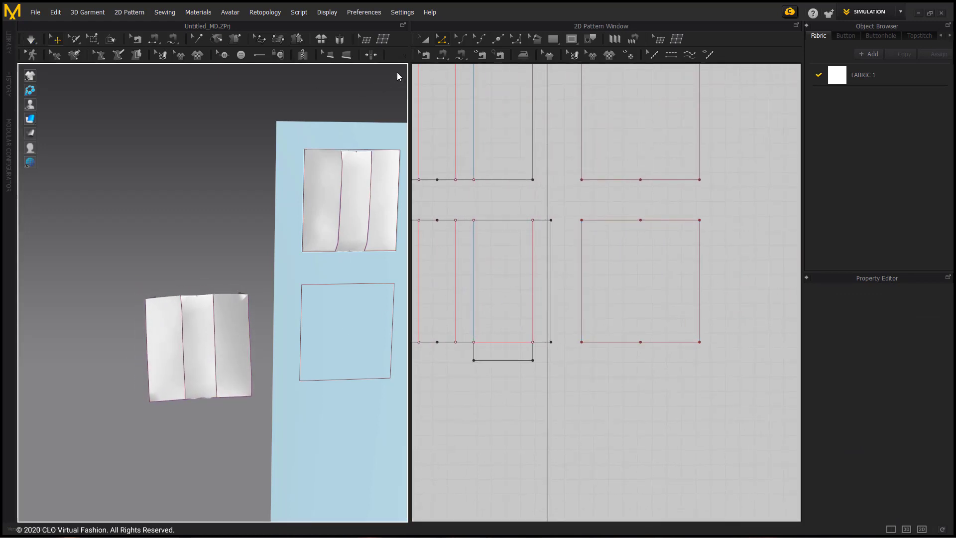
Step: Sew the right side flap's outer edge to the lower internal rectangle's right edge, and the right bottom flap to the right half of its bottom edge
left_click(455, 56)
left_click(443, 55)
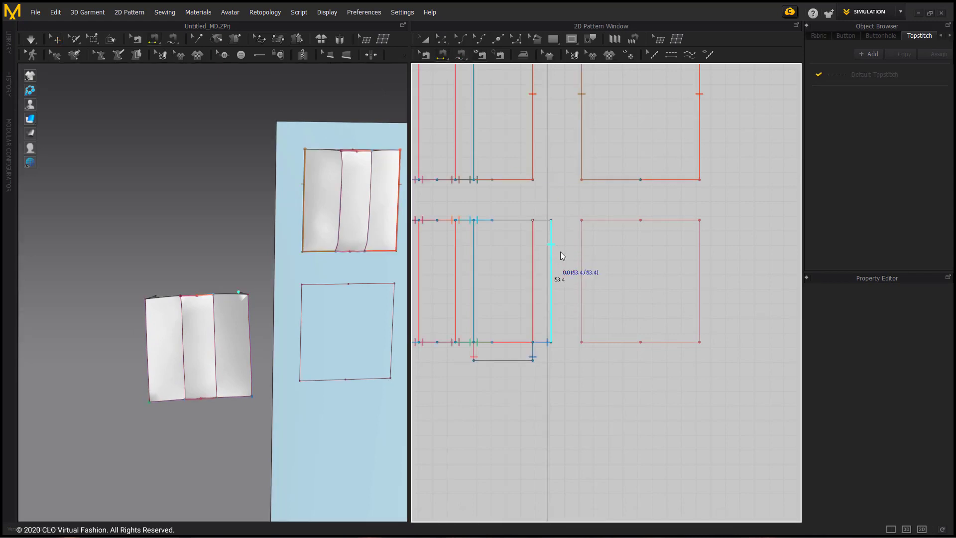
left_click(696, 256)
left_click(491, 359)
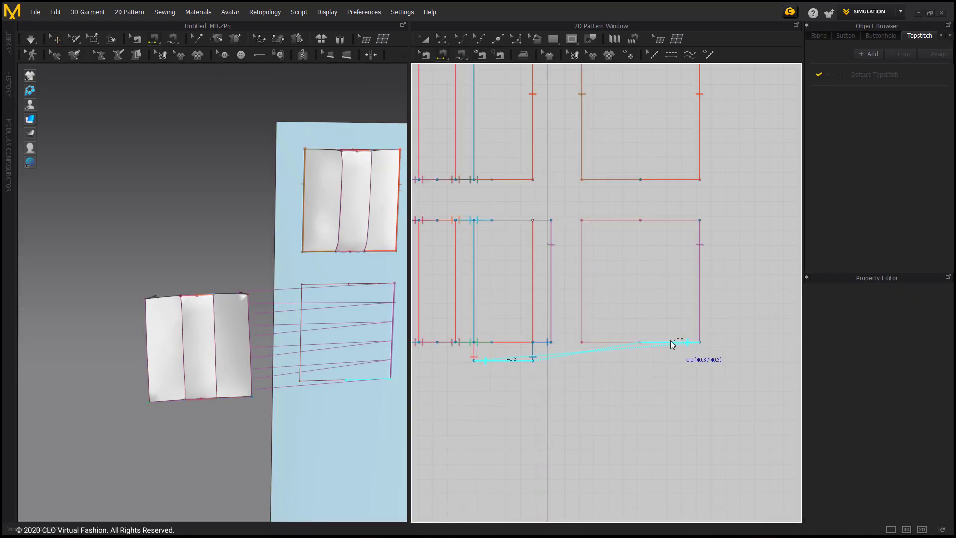
left_click(618, 342)
Step: Sew the left side flap's outer edge to the lower internal rectangle's left edge, and the left bottom flap to the left half of its bottom edge
right_click_drag(549, 337, 661, 330)
left_click(437, 267)
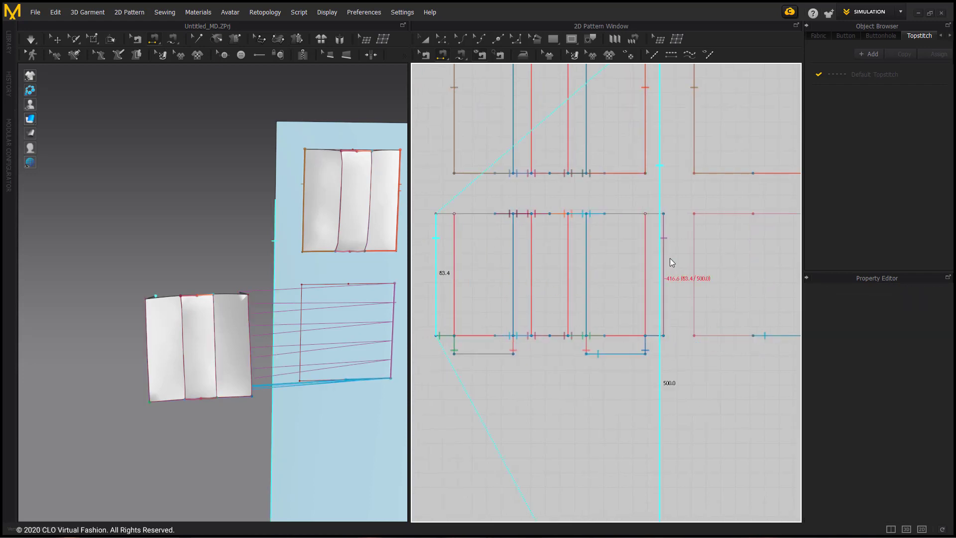
left_click(693, 258)
left_click(470, 353)
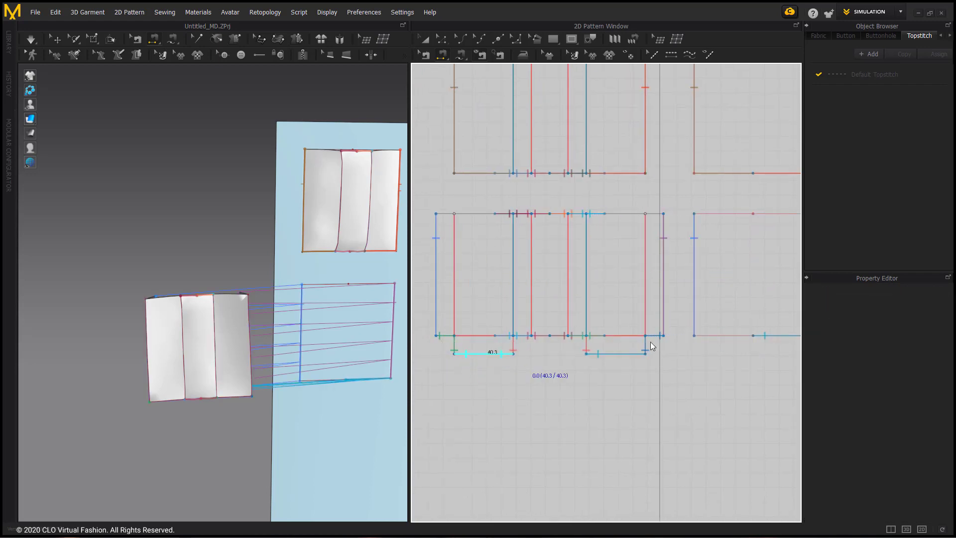
left_click(717, 334)
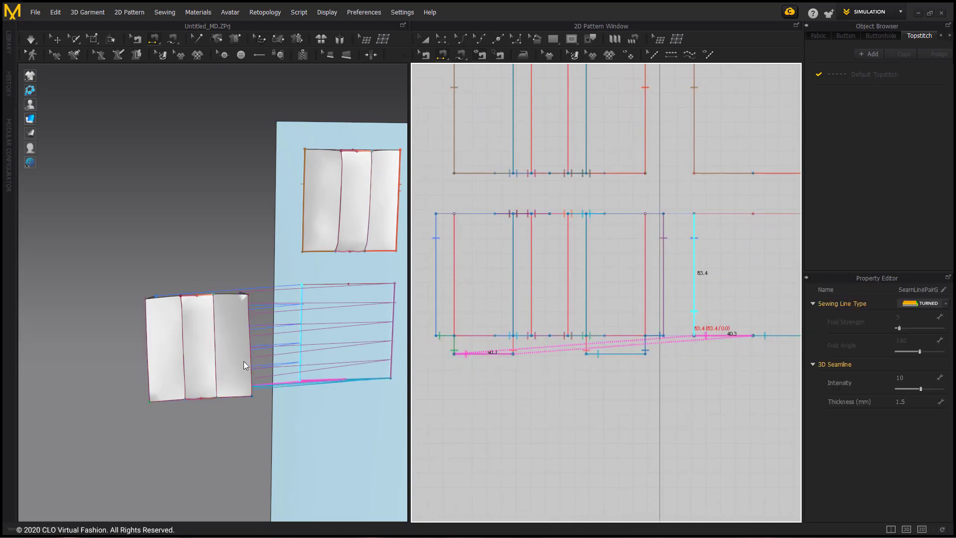
Step: Move the flapped pocket over the lower rectangle on the large fabric in 3D and simulate it into place
left_click(56, 40)
left_click_drag(247, 360, 401, 351)
scroll(390, 345, "up", 2)
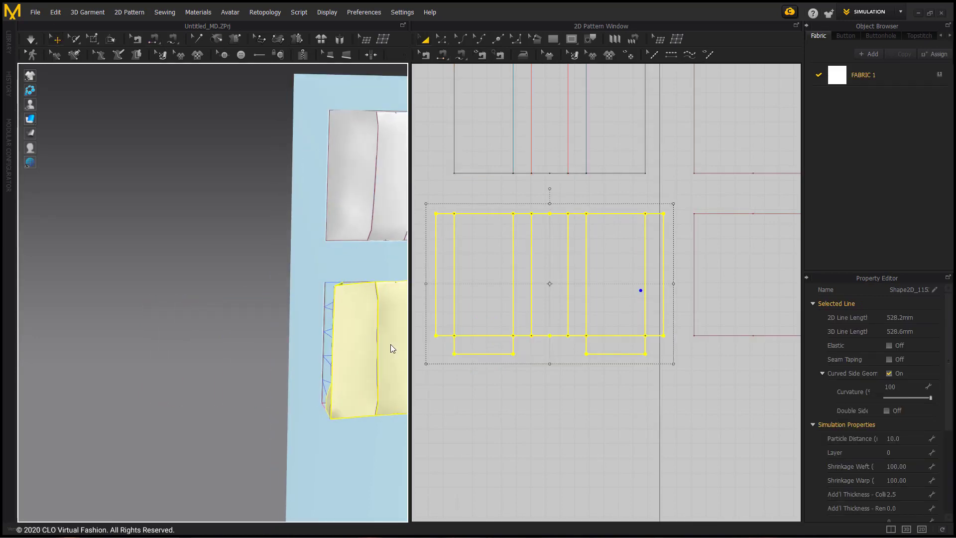
scroll(241, 335, "down", 4)
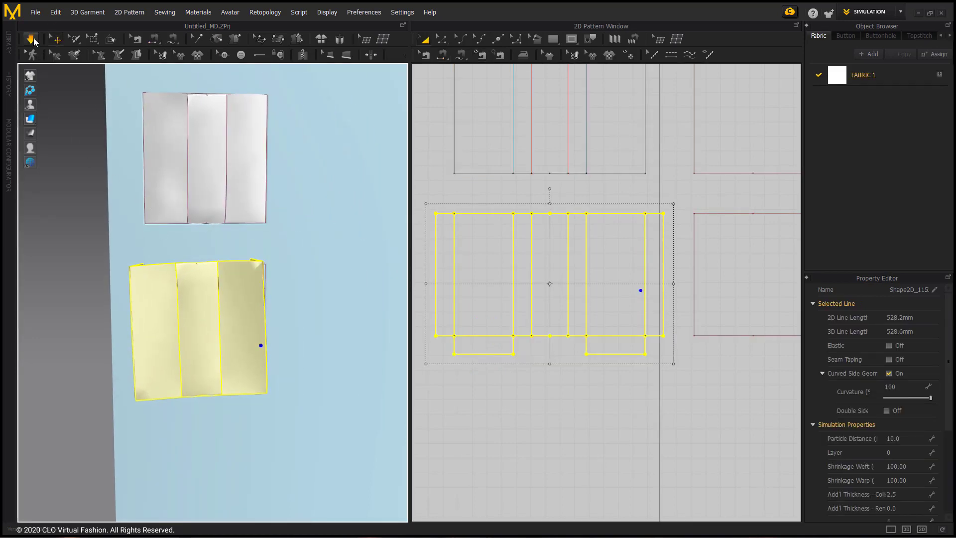
left_click(31, 39)
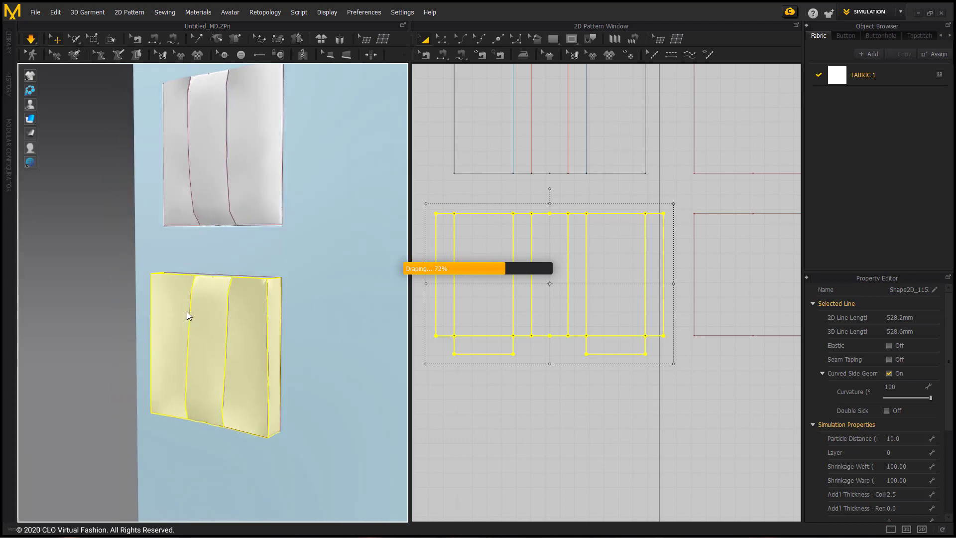
right_click_drag(187, 312, 191, 339)
left_click_drag(237, 306, 191, 294)
right_click_drag(274, 304, 259, 307)
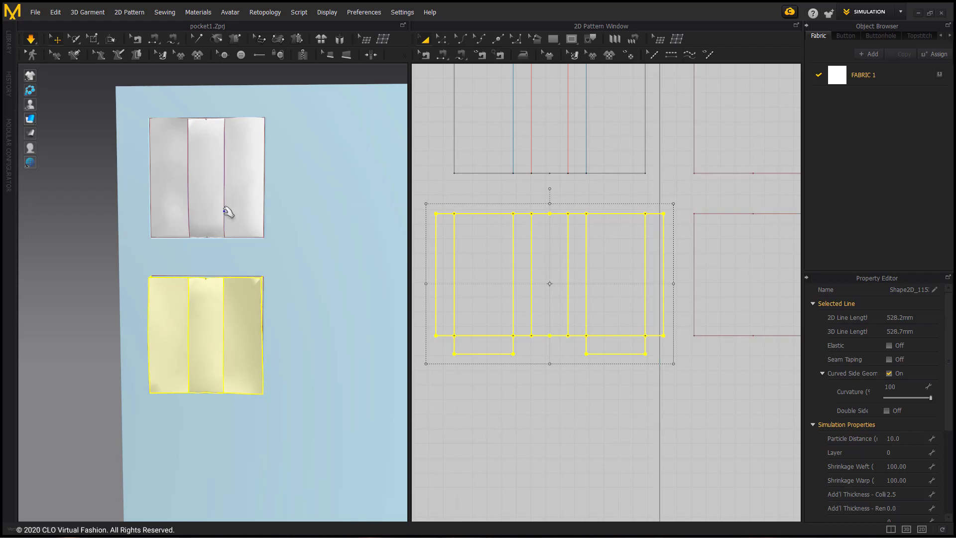
Step: Freeze both pleated pocket patterns together
left_click(235, 198, "shift")
right_click(235, 197)
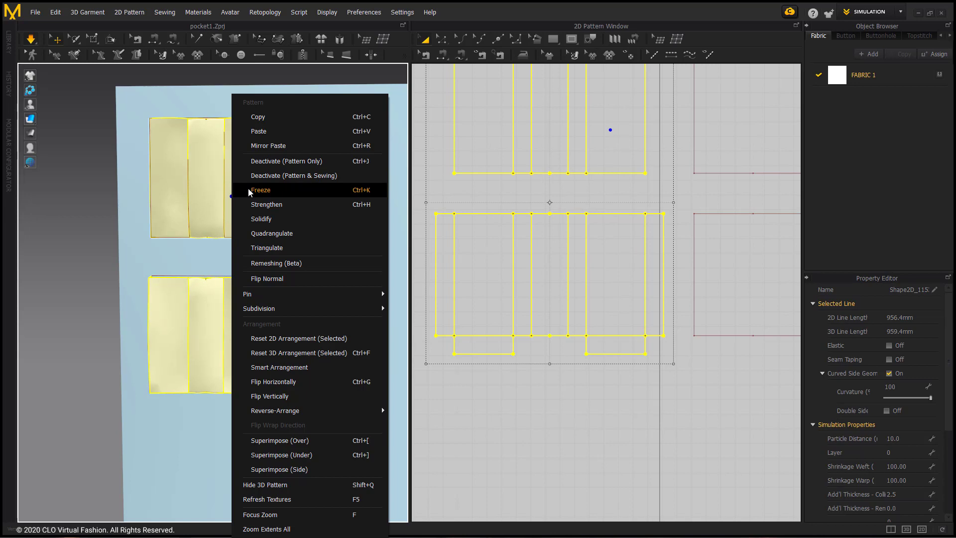
left_click(250, 191)
Step: Start an internal polygon on the large fabric, 250 mm from both side edges and 21.8 mm below the top edge
middle_click_drag(357, 290, 224, 235)
scroll(567, 244, "down", 3)
middle_click_drag(568, 244, 435, 203)
scroll(512, 198, "down", 1)
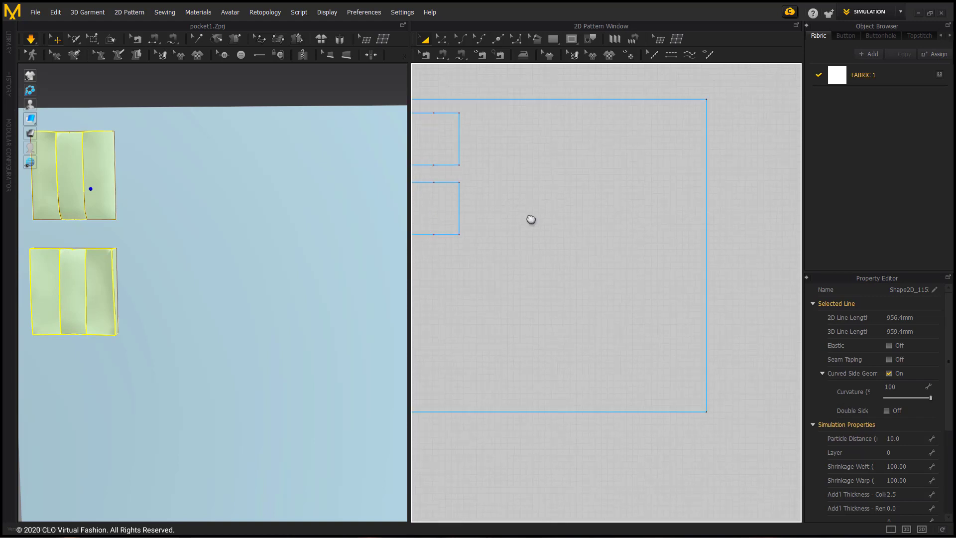
middle_click_drag(529, 217, 546, 229)
scroll(556, 226, "up", 1)
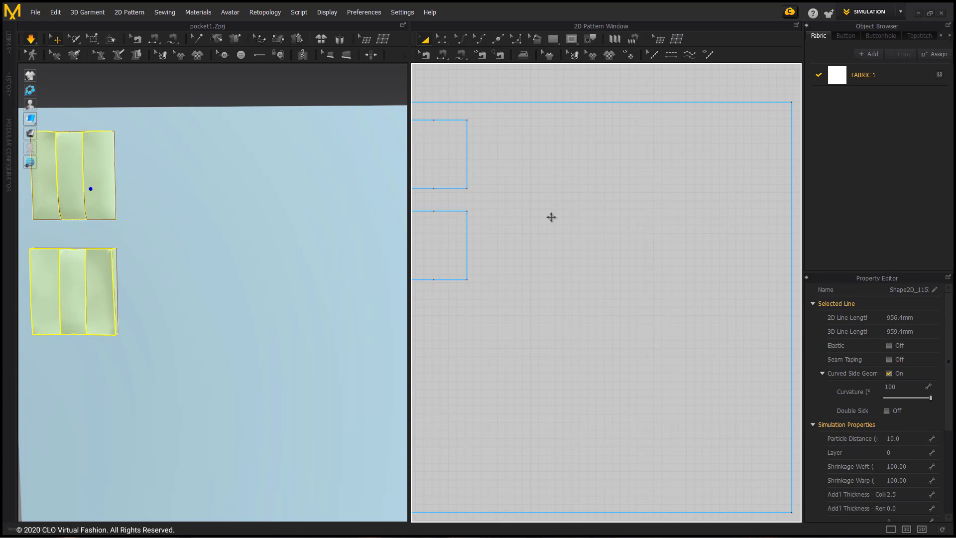
left_click(572, 41)
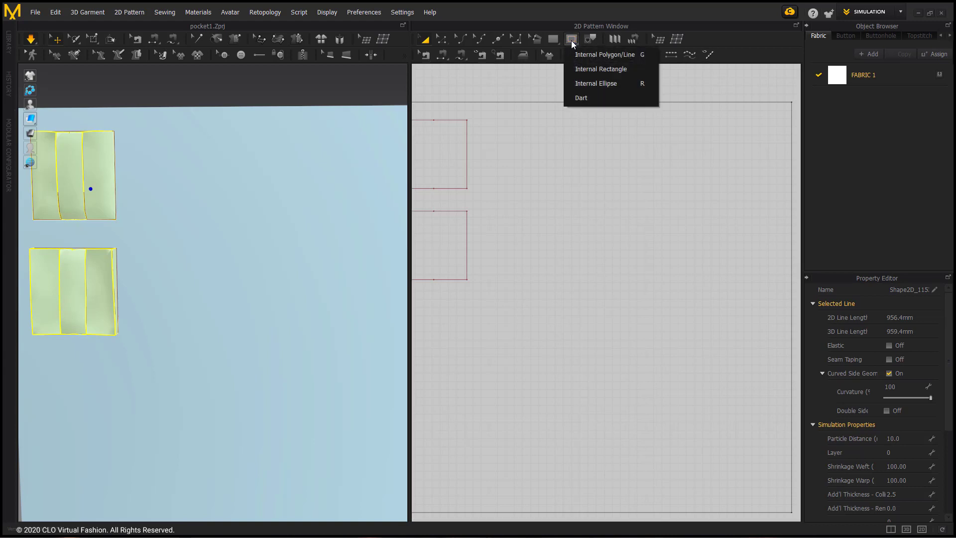
left_click(594, 55)
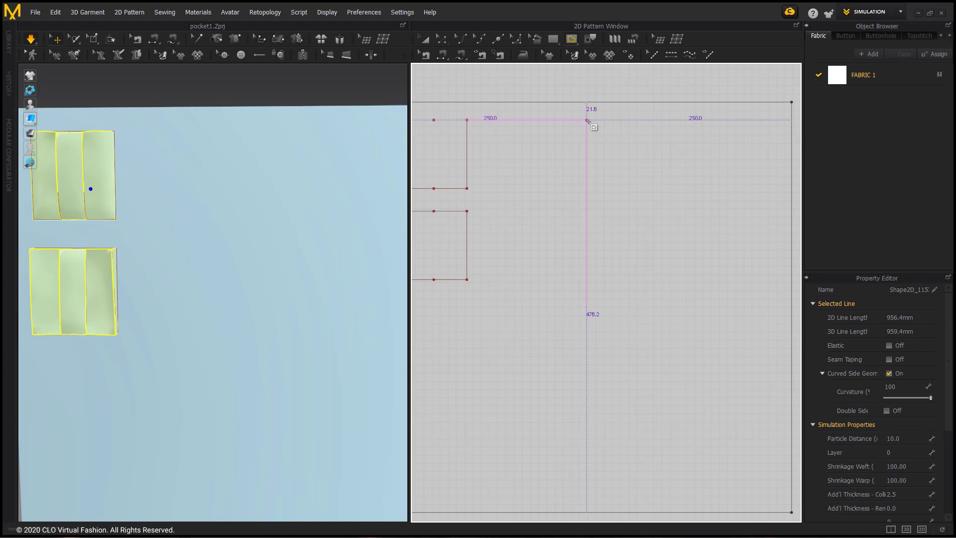
scroll(589, 121, "up", 2)
middle_click_drag(611, 145, 611, 153)
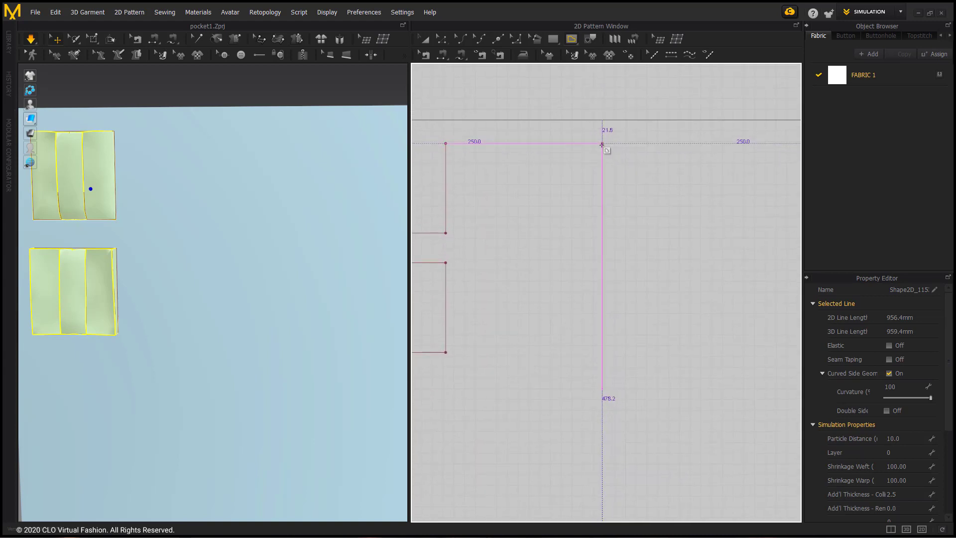
left_click(602, 144)
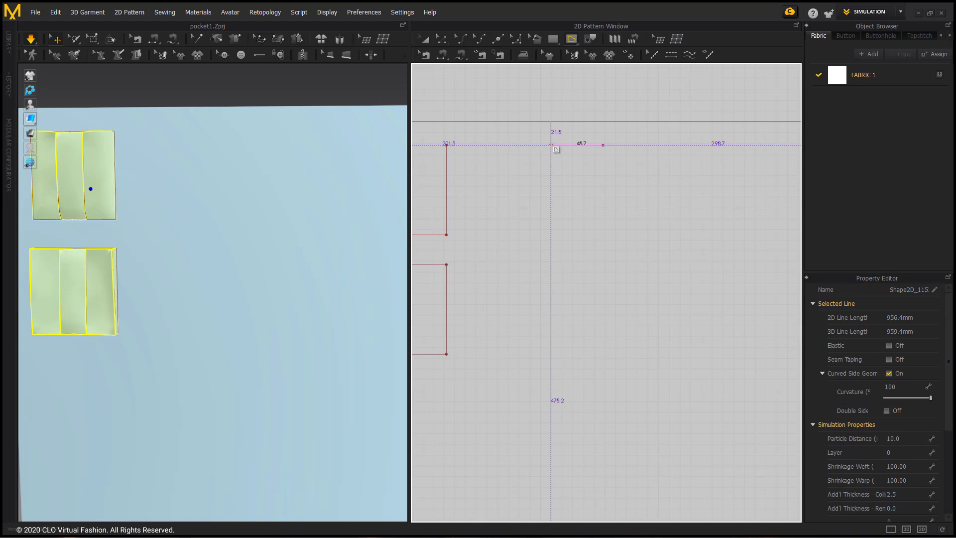
Step: Create a horizontal 48.7 mm first segment for the internal polygon with mirror creation on, using the Local axis
right_click(551, 144)
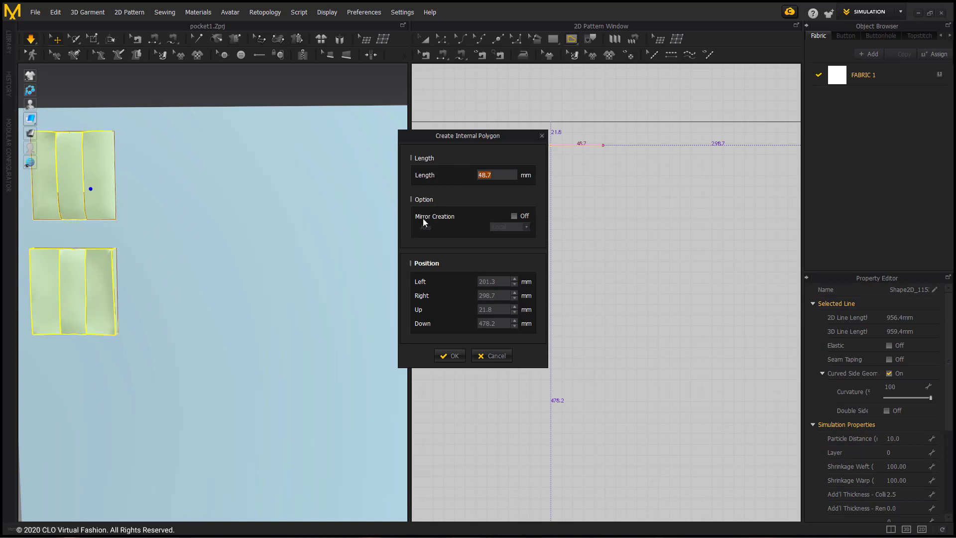
left_click(513, 216)
left_click_drag(494, 138, 366, 76)
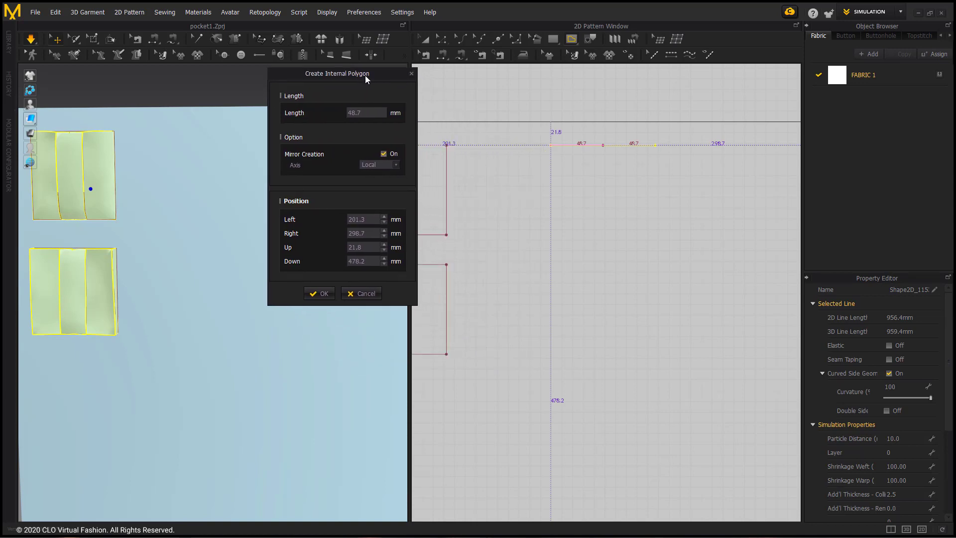
left_click(397, 164)
left_click(392, 176)
left_click(397, 167)
left_click(389, 176)
left_click(396, 166)
left_click(325, 294)
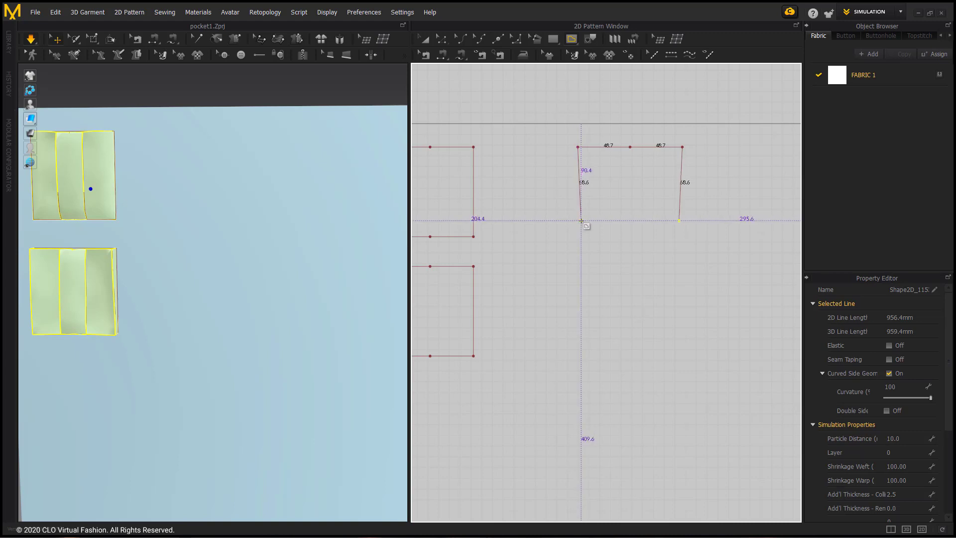
Step: Complete the mirrored pocket outline with side edges of about 68.6 mm and two slanted bottom edges meeting at the centre point
left_click(581, 220)
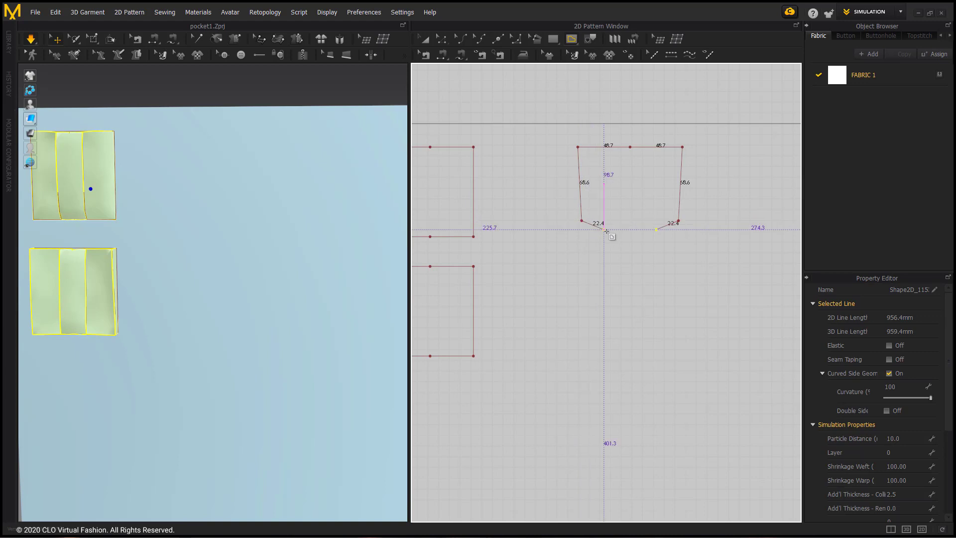
left_click(630, 241)
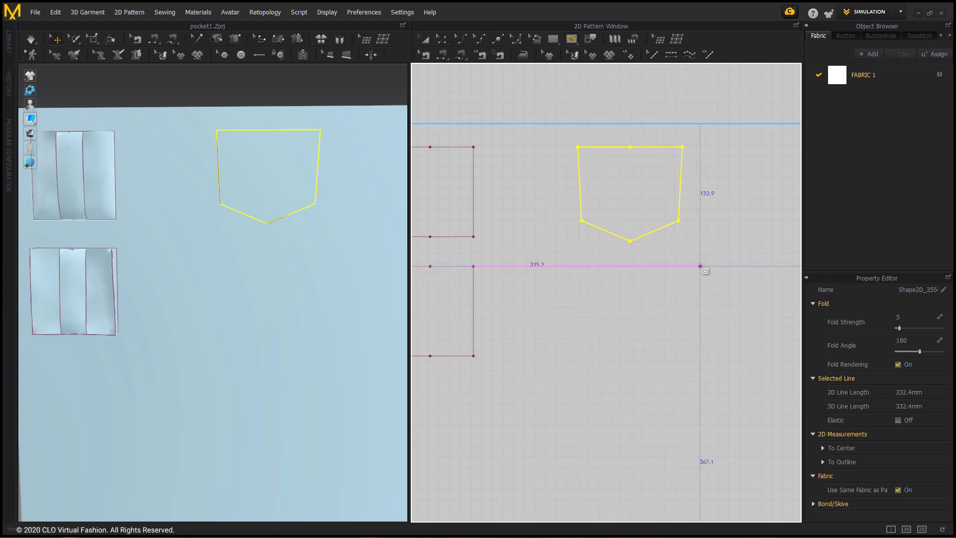
Step: Clone the pointed pocket outline as a pattern and place it 146.3 mm directly above the original
middle_click_drag(700, 266, 645, 265)
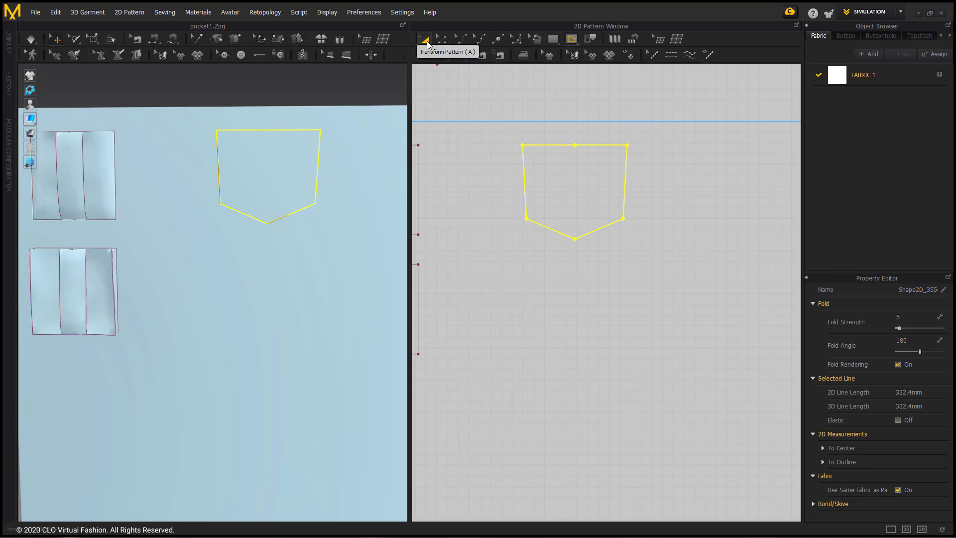
left_click(424, 40)
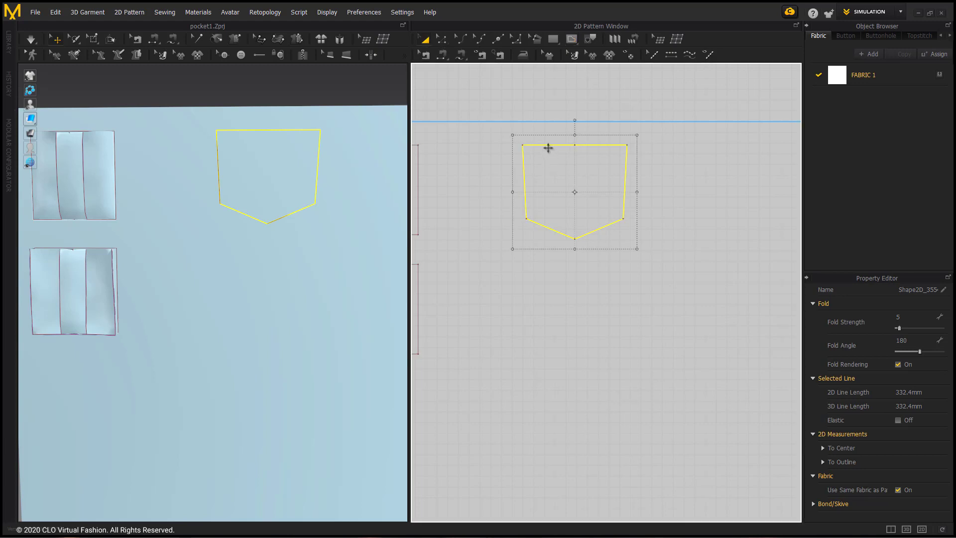
right_click(548, 147)
left_click(613, 246)
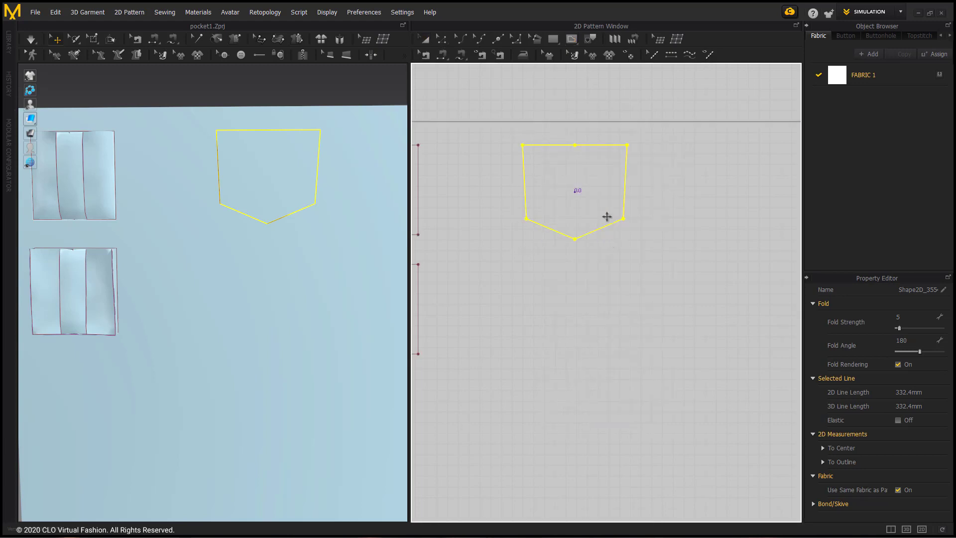
middle_click_drag(598, 164, 604, 273)
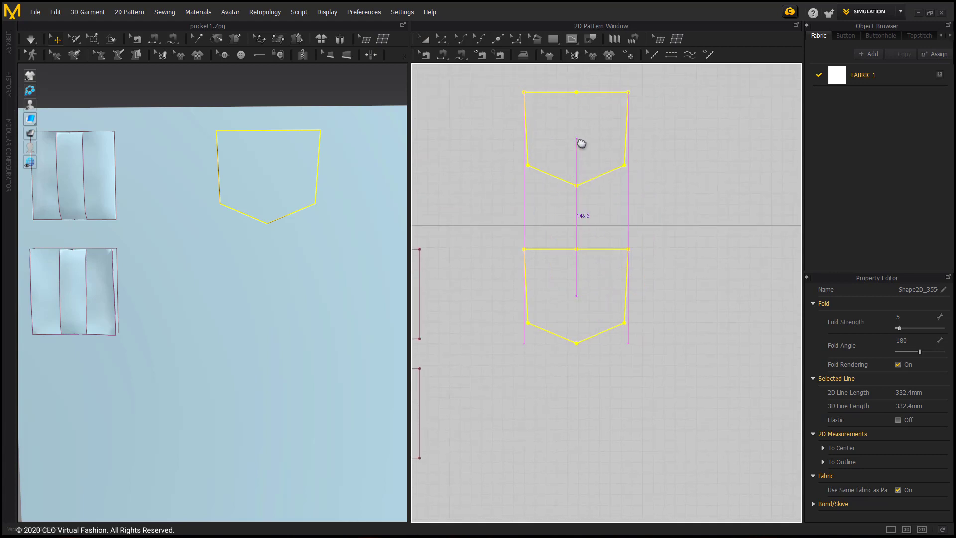
left_click(578, 142)
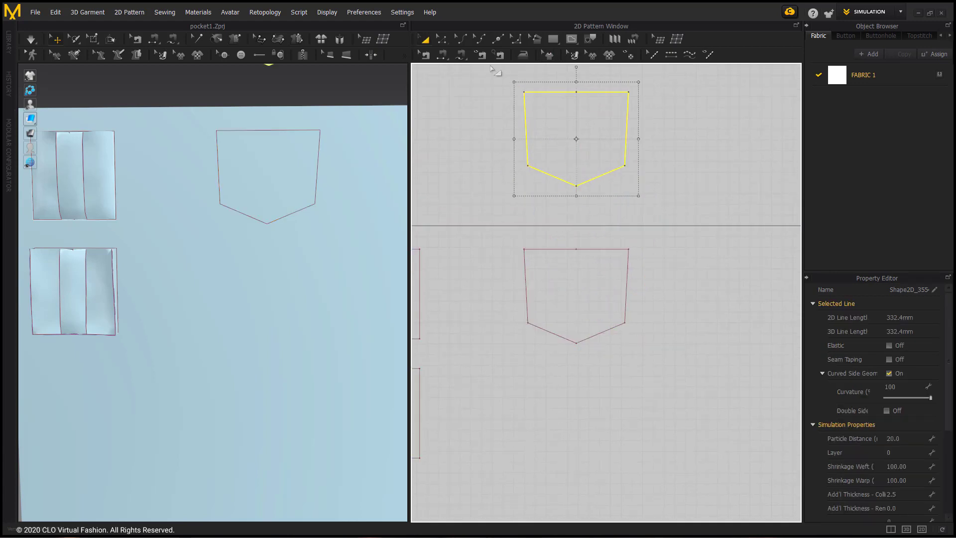
Step: Free-sew the cloned pocket's side and bottom edges to the matching outline on the large fabric, leaving the top edge open
left_click(462, 55)
left_click(628, 92)
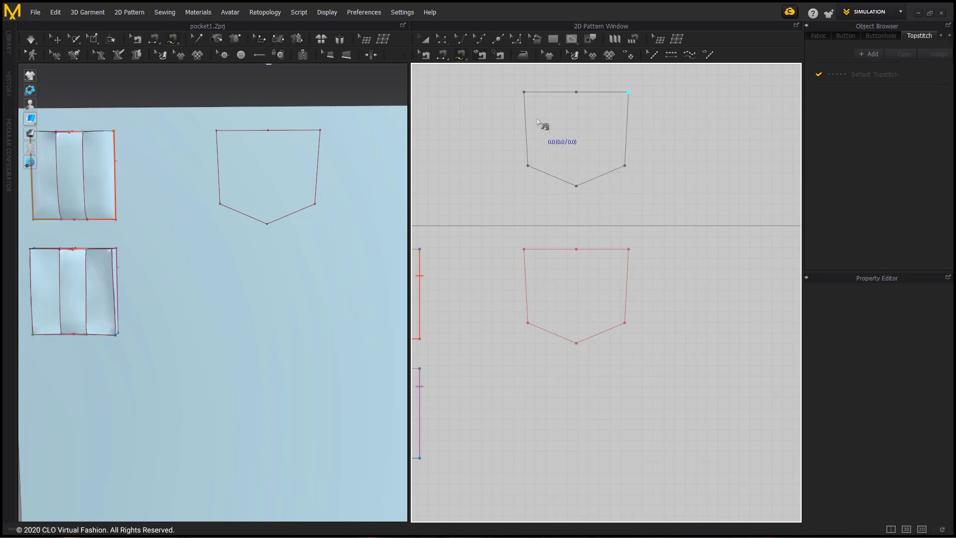
left_click(523, 92)
left_click(628, 248)
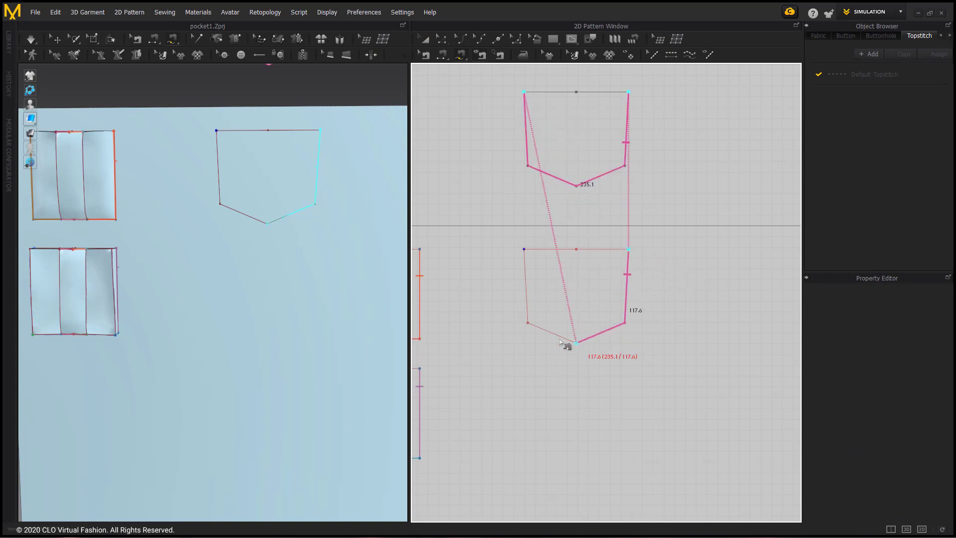
left_click(524, 248)
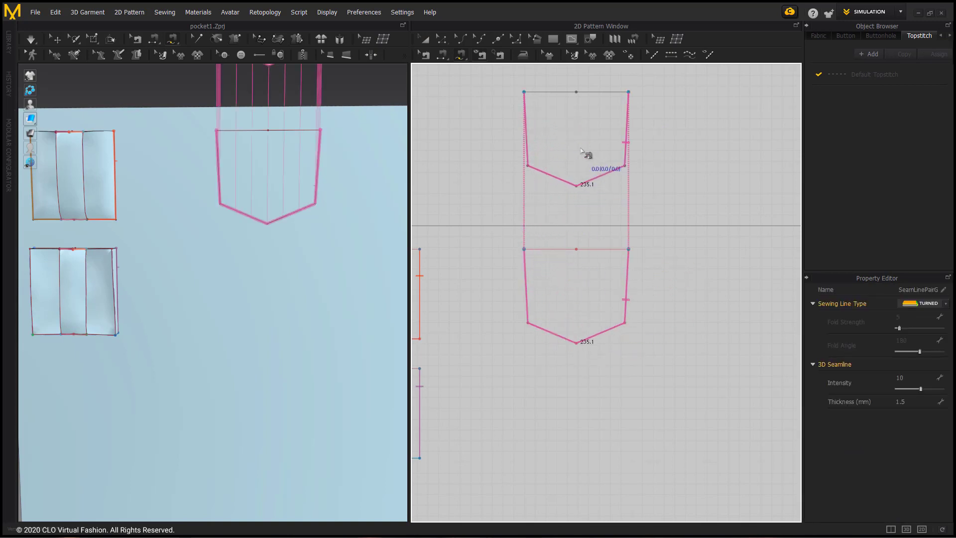
Step: Superimpose the pointed pocket pattern over its outline on the large fabric in 3D
key("a")
scroll(315, 160, "down", 2)
middle_click_drag(315, 160, 307, 240)
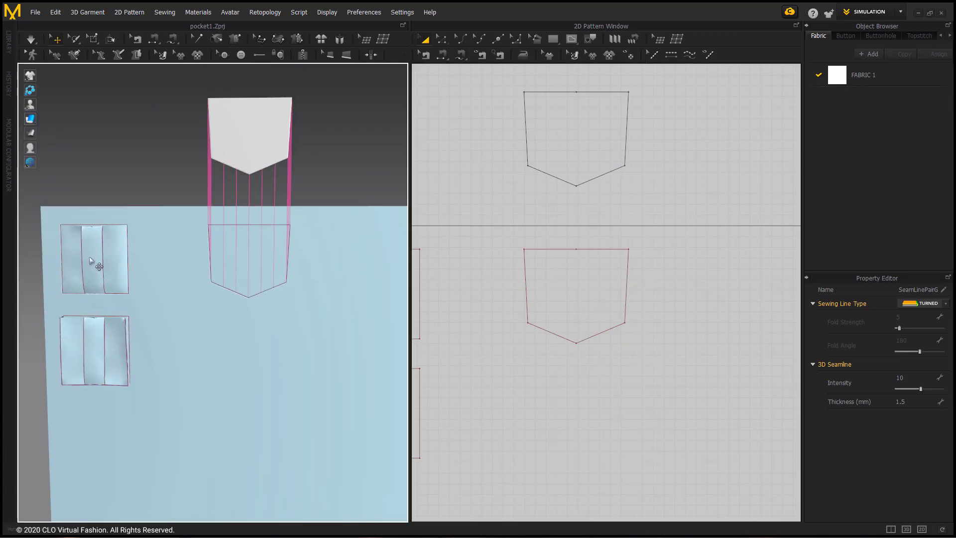
right_click(243, 142)
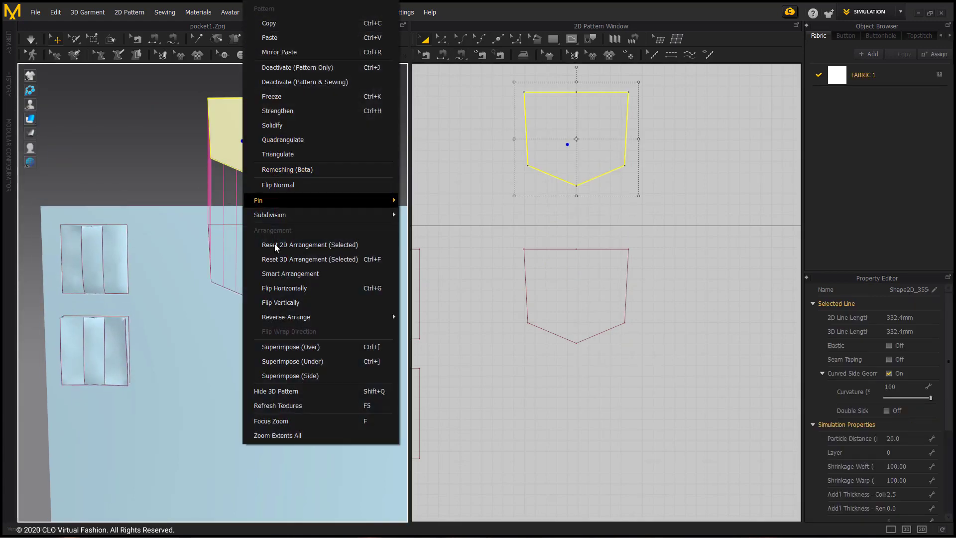
left_click(286, 345)
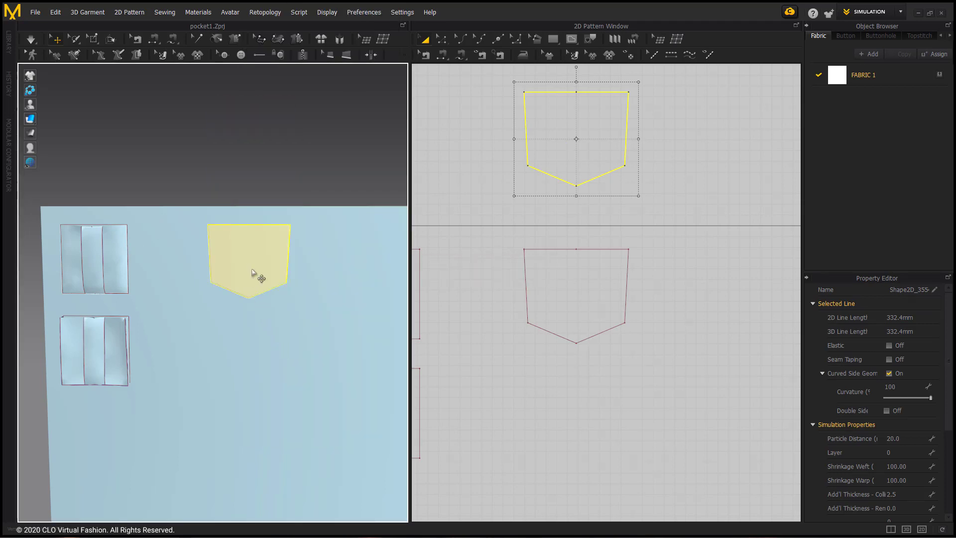
Step: Pull the pointed pocket slightly in front of the fabric and simulate it into place, tugging on its upper part
right_click_drag(255, 255, 231, 273)
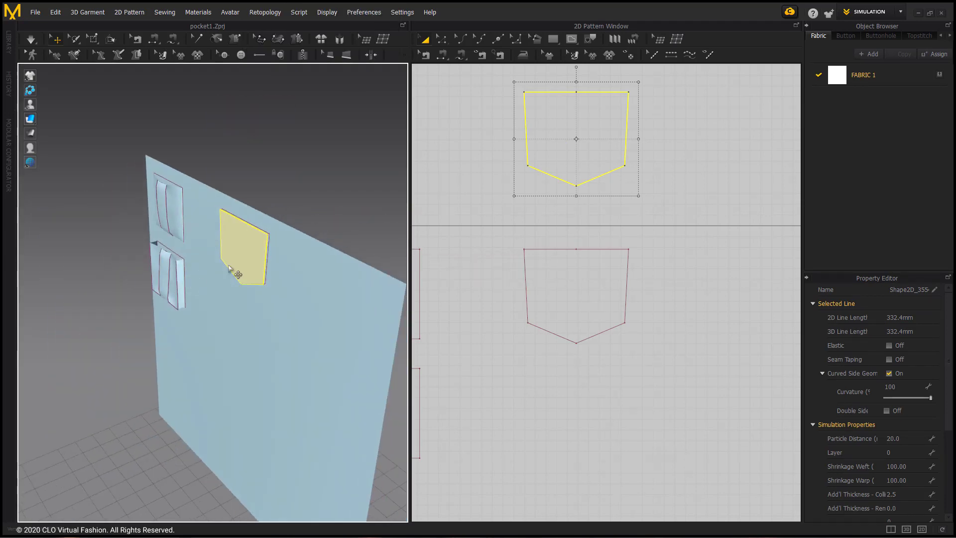
left_click_drag(243, 233, 229, 240)
key("2")
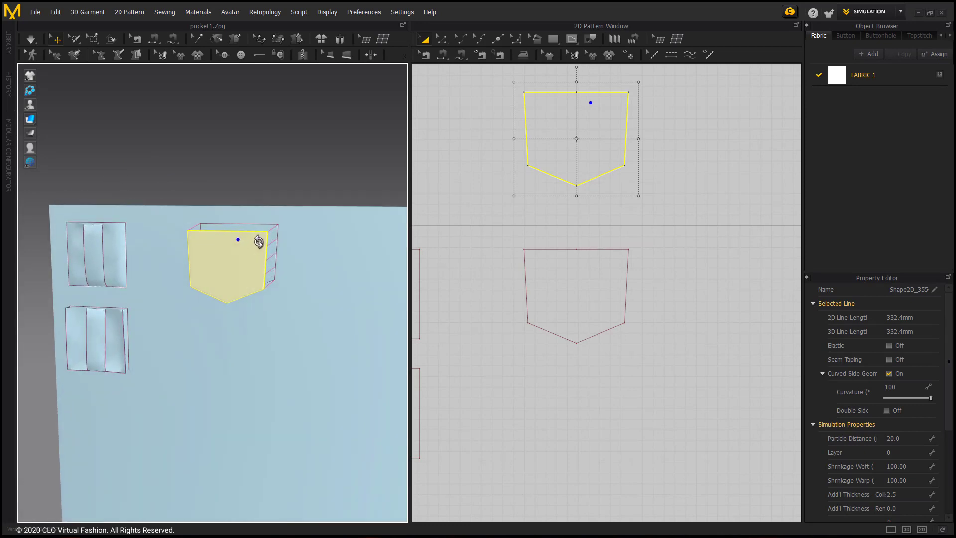
left_click(31, 40)
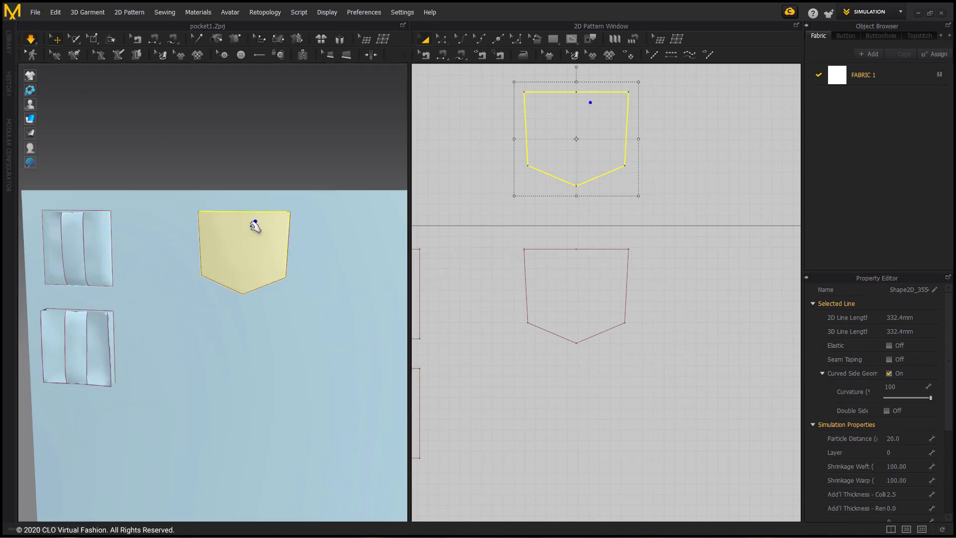
left_click_drag(248, 217, 252, 267)
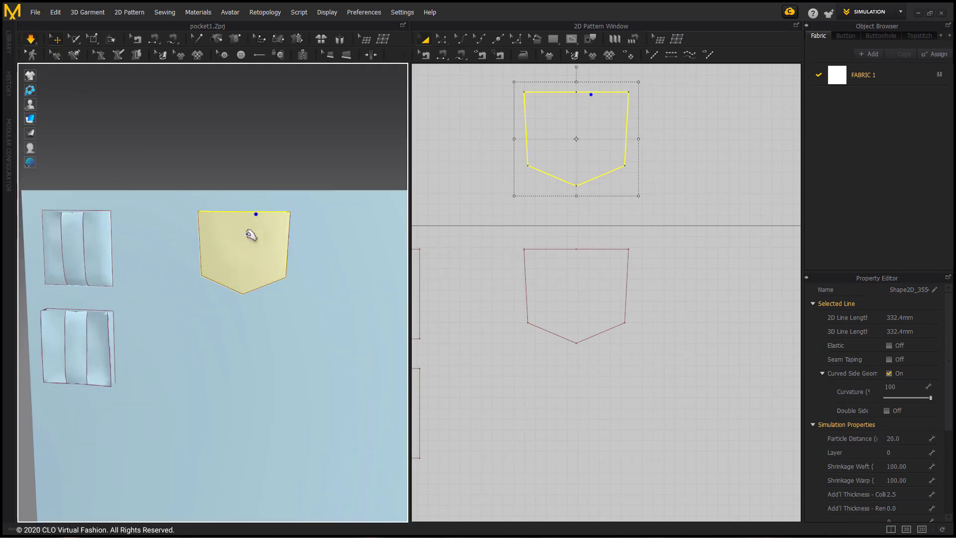
left_click_drag(253, 229, 229, 258)
Step: Draw a five-sided internal polygon near the fabric's upper right corner with edges of about 59.6, 104.2, 83 and 52.1 mm and a slanted closing edge
scroll(631, 224, "down", 2)
right_click_drag(631, 222, 548, 164)
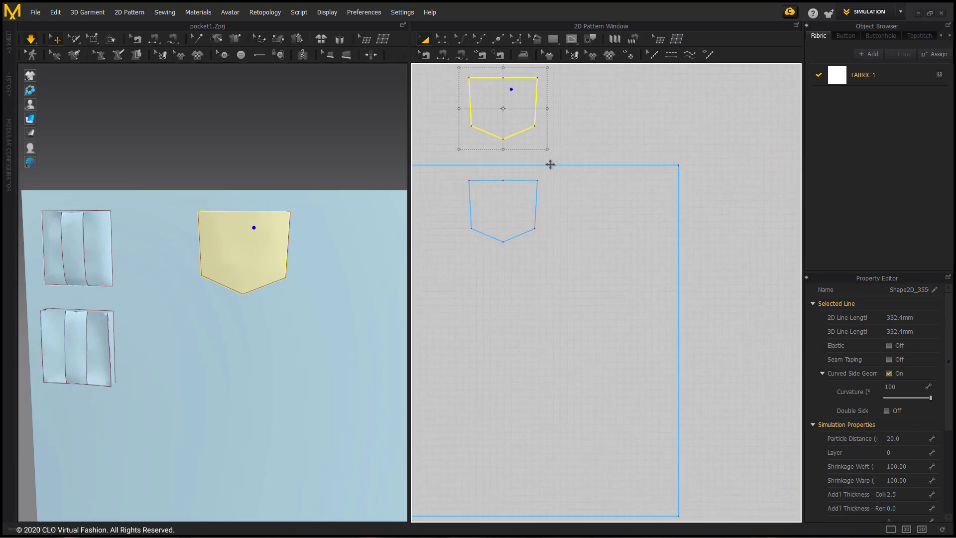
left_click(569, 40)
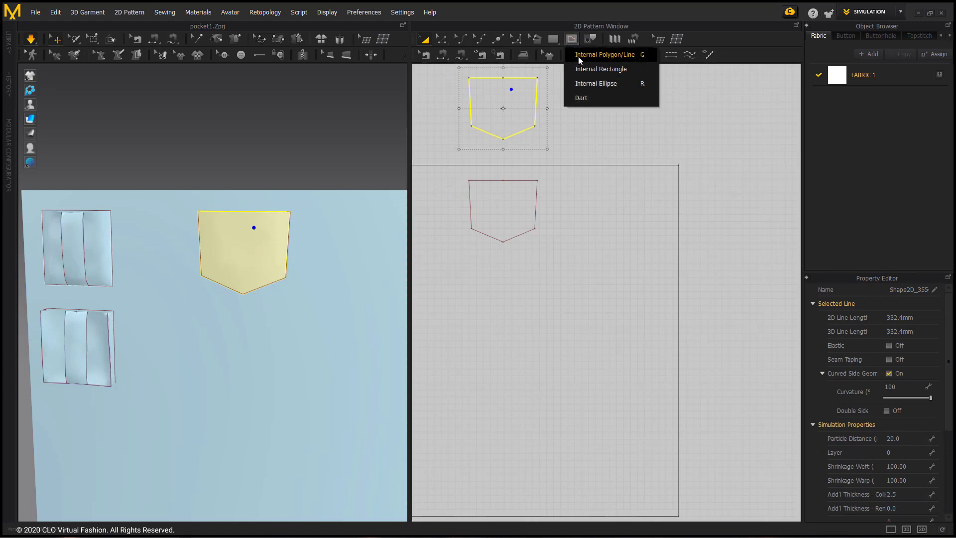
left_click(578, 54)
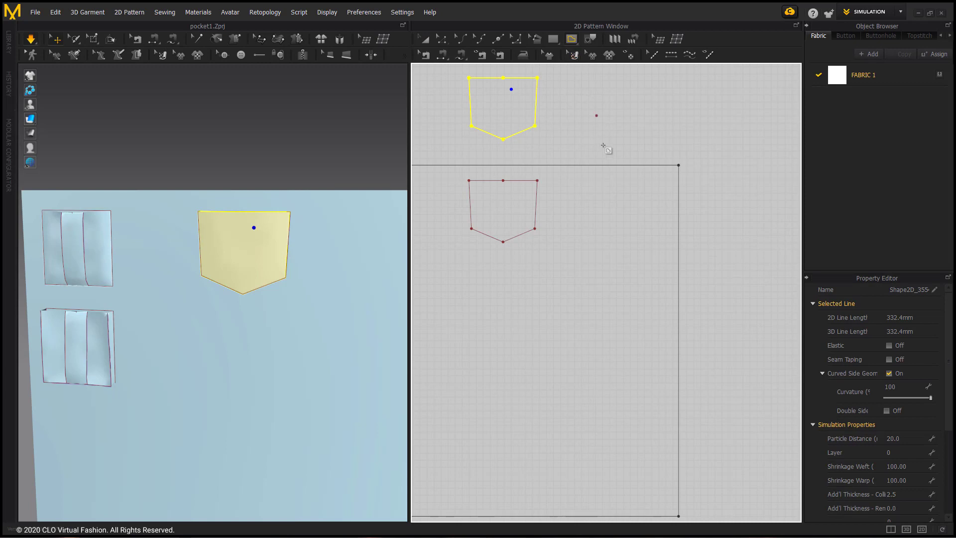
left_click(608, 185)
left_click(650, 185)
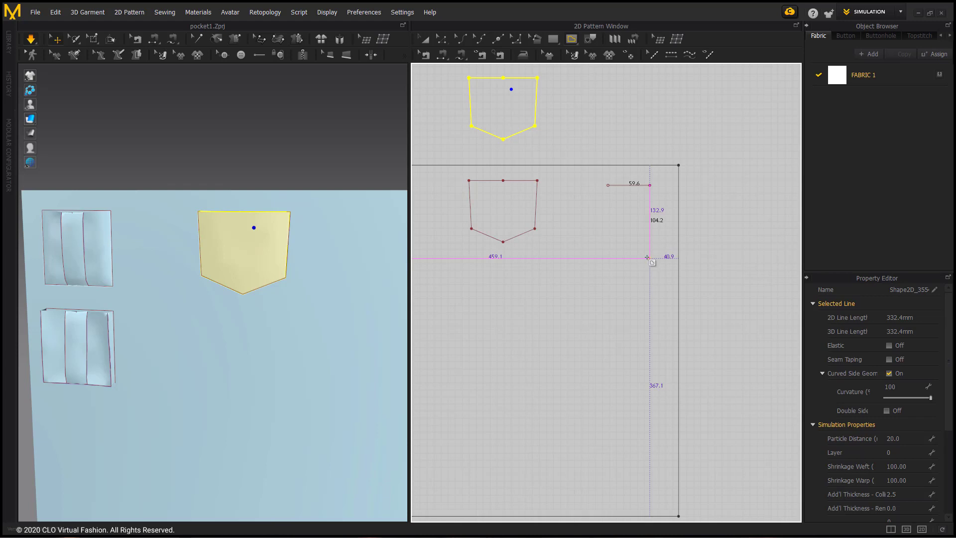
left_click(648, 257)
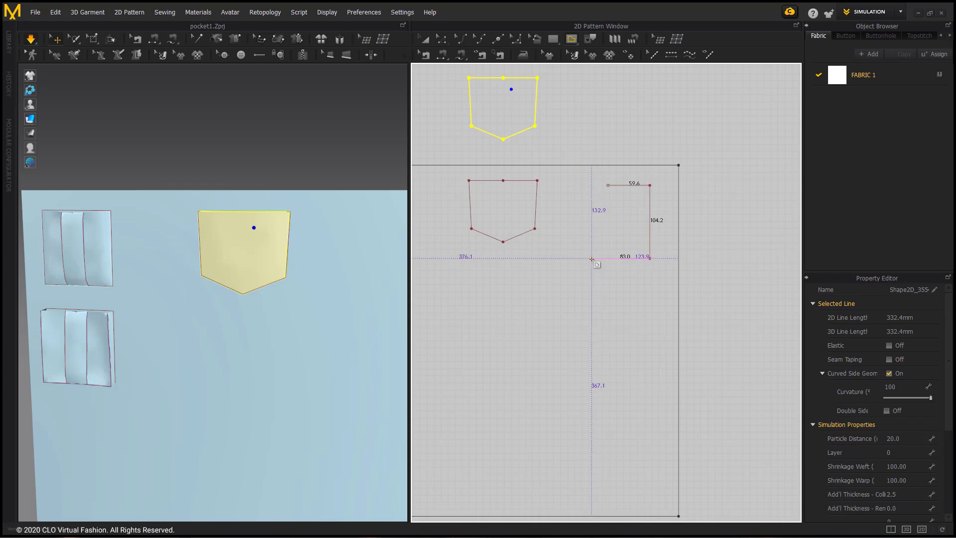
left_click(591, 258)
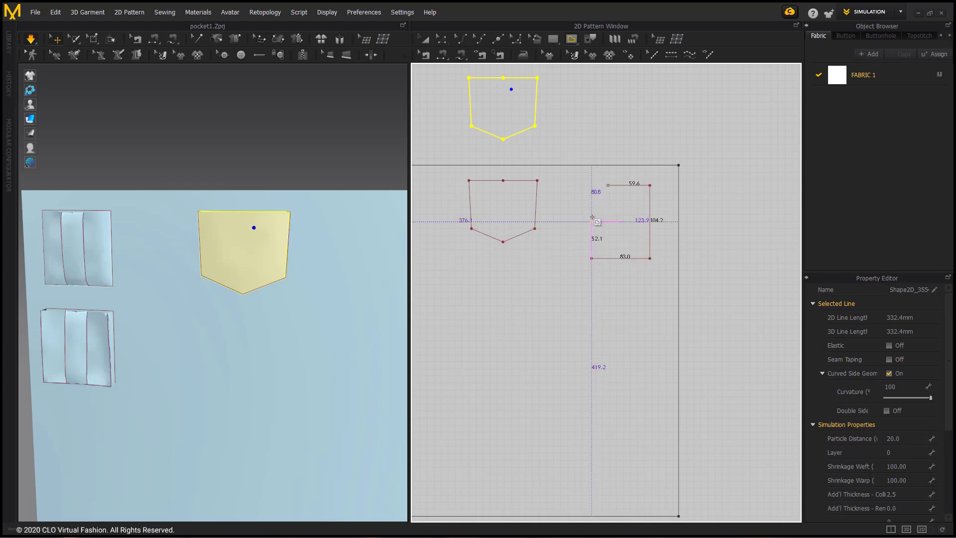
left_click(592, 221)
left_click(607, 185)
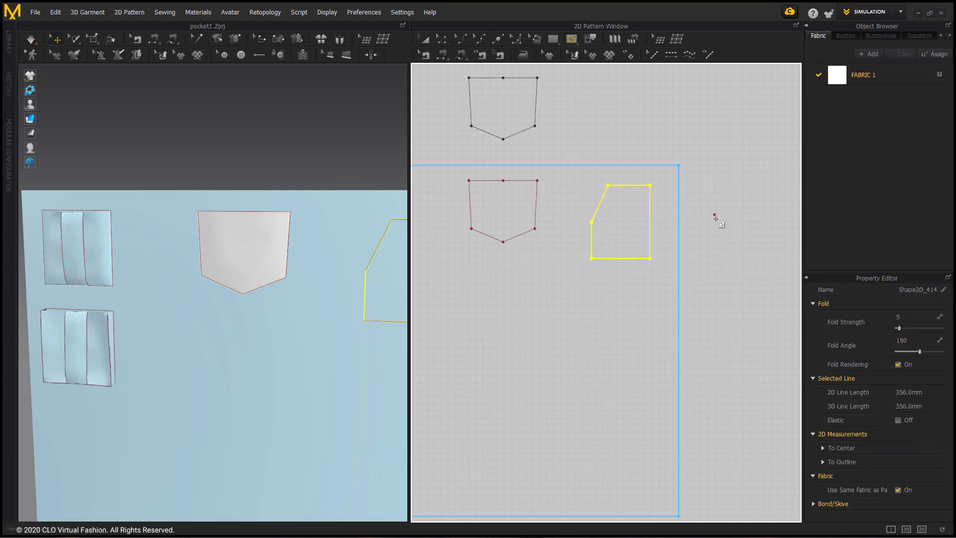
Step: Move the slanted outline's two left points outward for a bottom edge of about 93.7 mm, and raise its top edge slightly
scroll(651, 209, "up", 5)
left_click(441, 39)
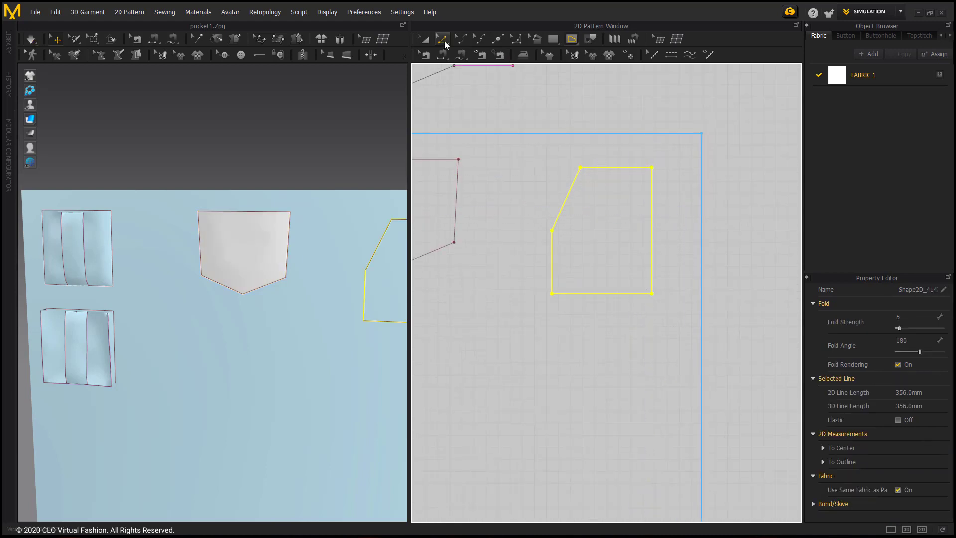
left_click(548, 223)
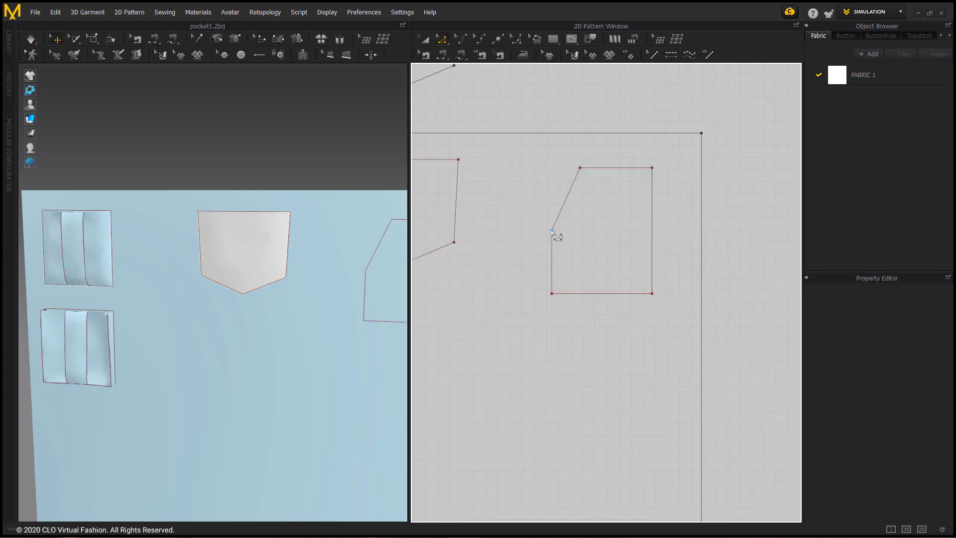
left_click_drag(551, 230, 539, 235)
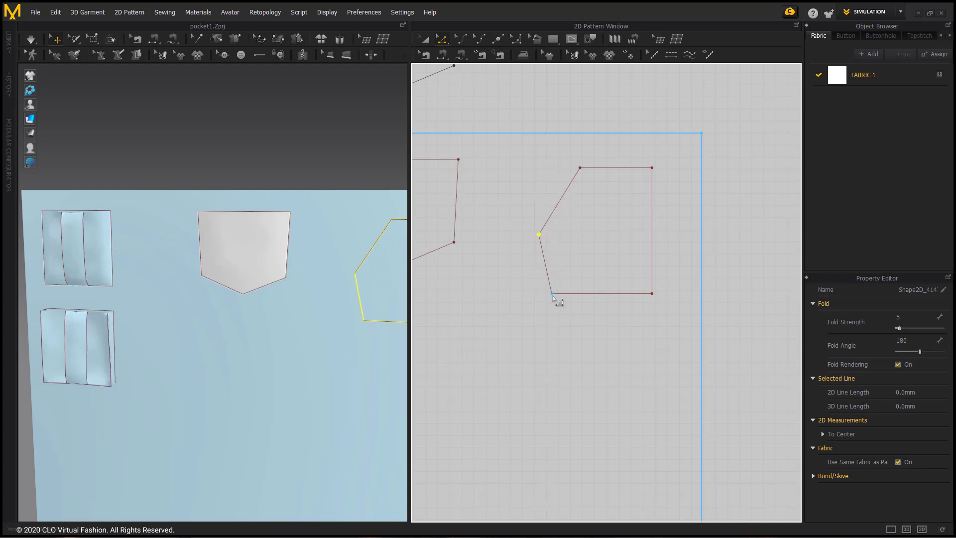
left_click_drag(548, 293, 539, 294)
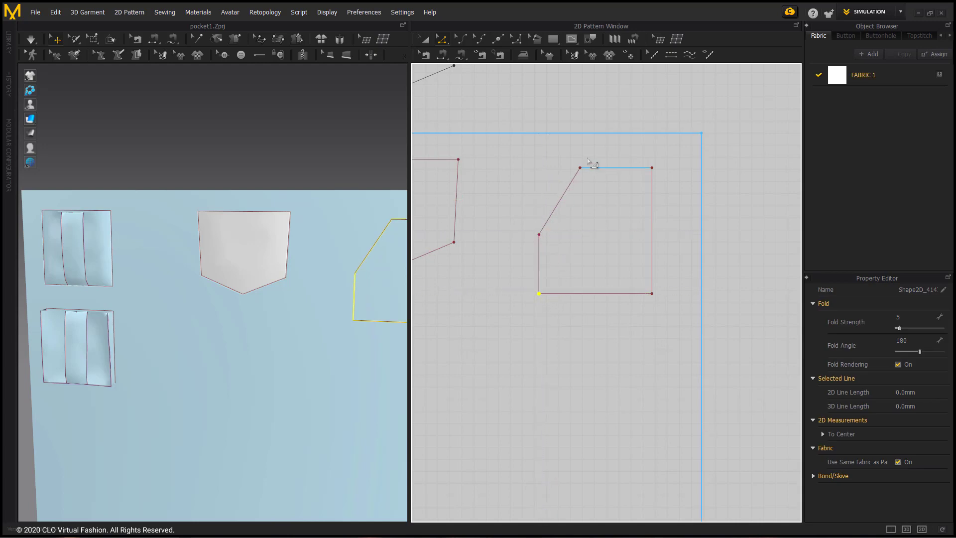
left_click(597, 177)
left_click_drag(607, 169, 610, 160)
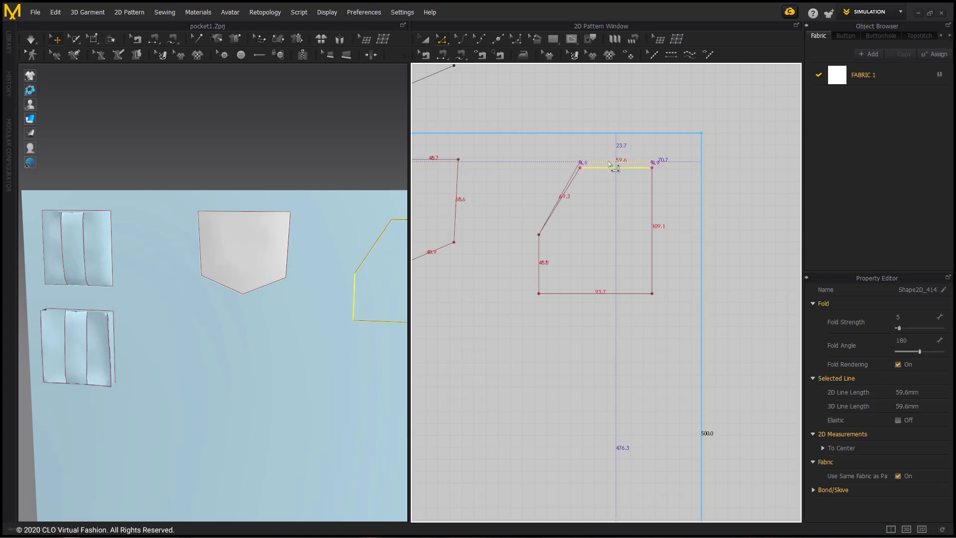
Step: Clone the slanted pocket outline as a pattern and place it just right of the large fabric, level with the original
scroll(565, 296, "down", 2)
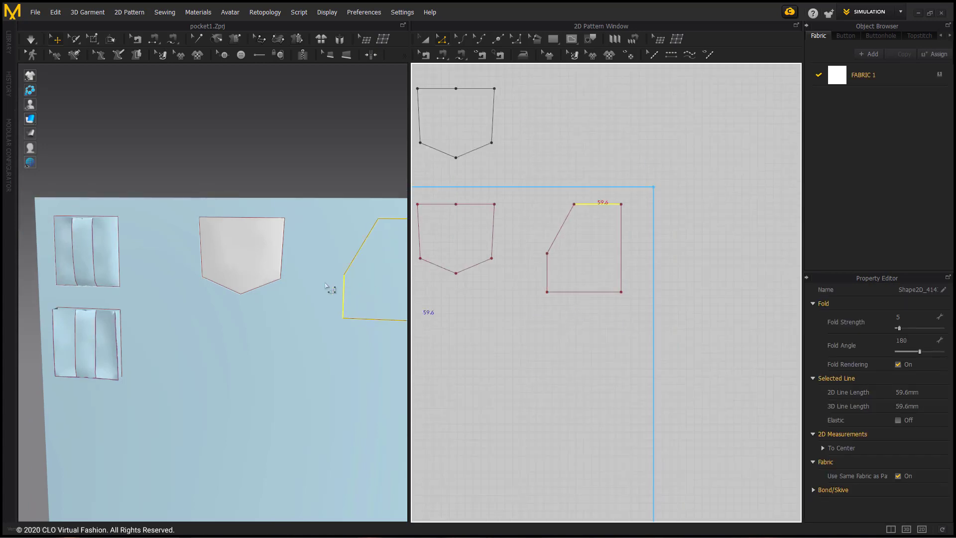
right_click_drag(331, 283, 278, 288)
left_click(591, 168)
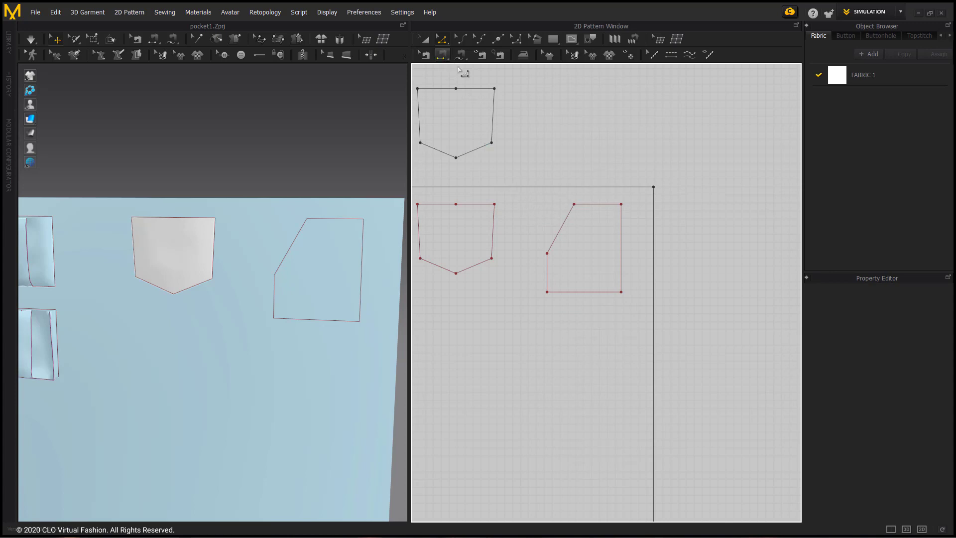
left_click(426, 42)
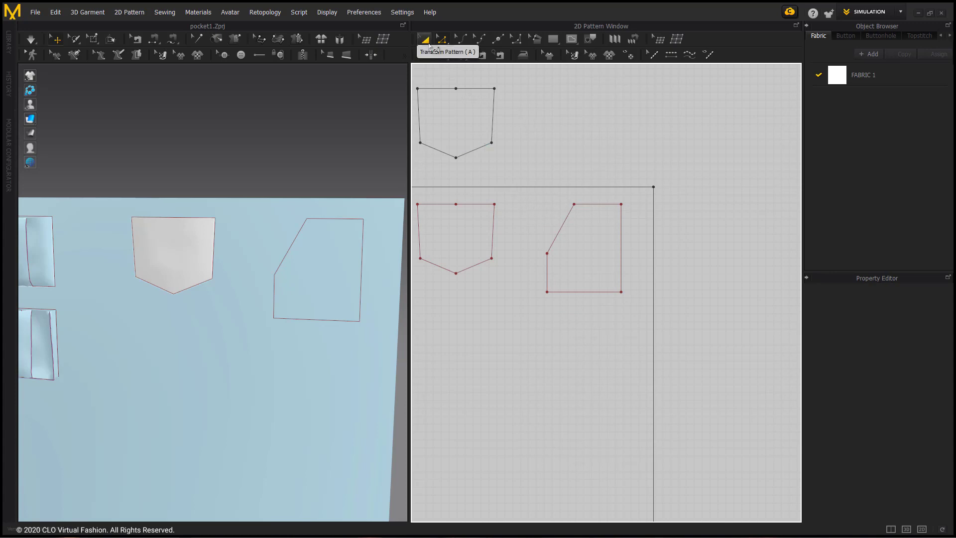
right_click(602, 205)
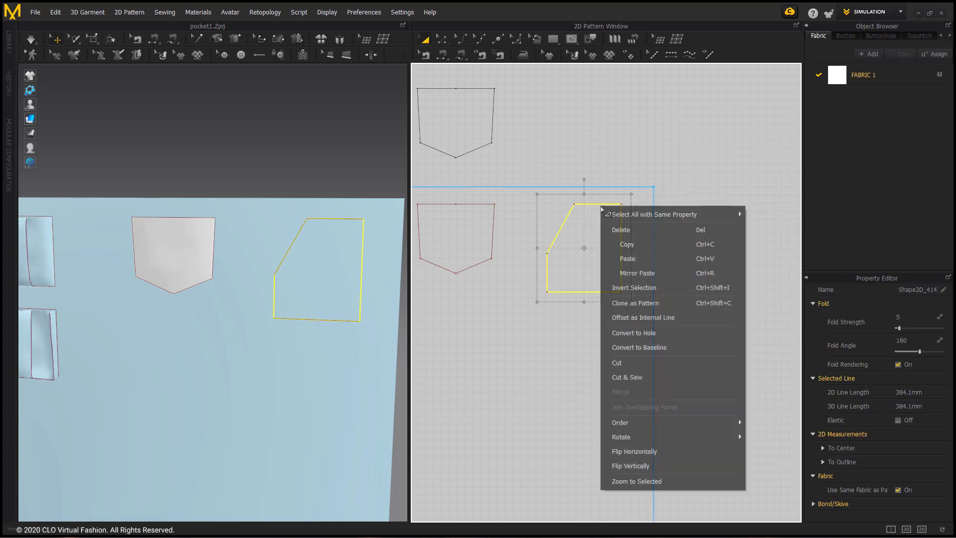
left_click(657, 303)
left_click(711, 252)
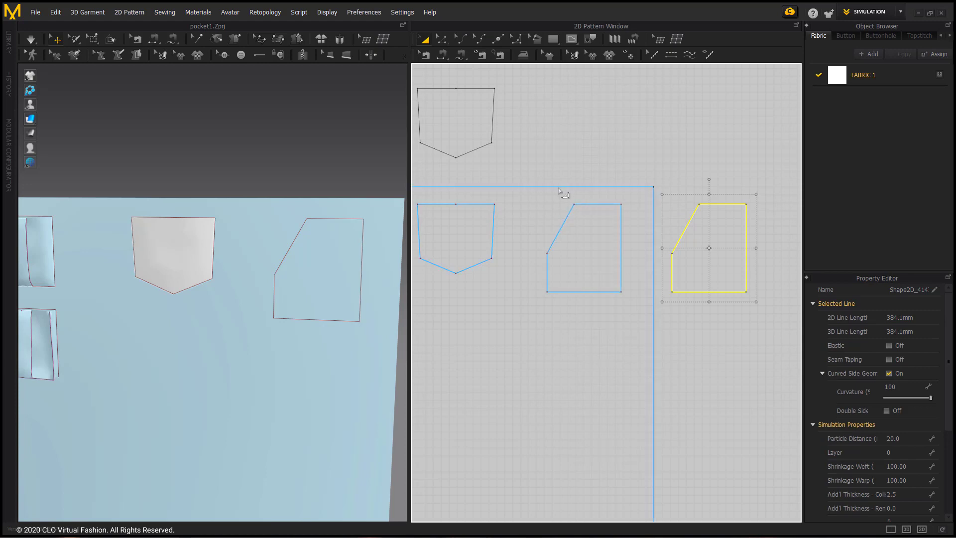
left_click(561, 168)
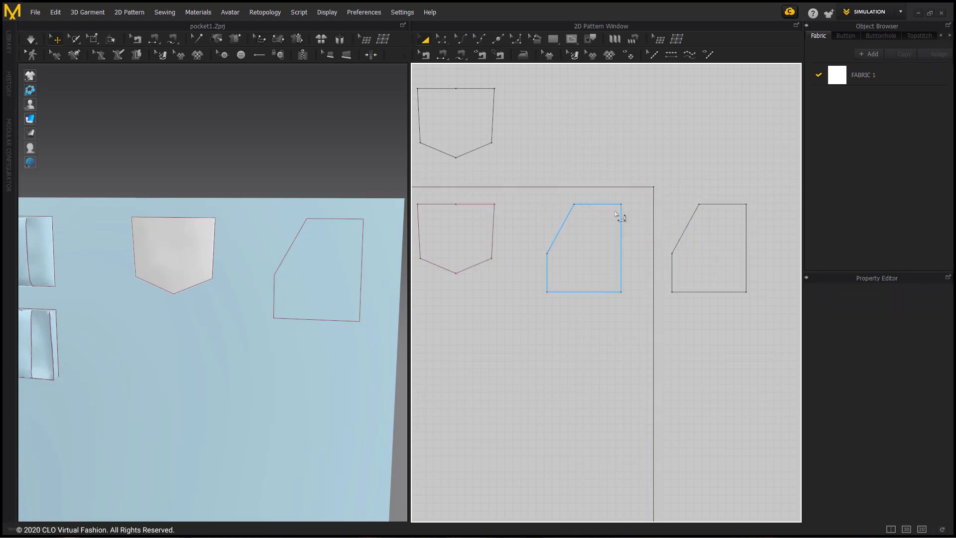
Step: Sew every edge of the slanted internal outline except its slanted opening to the matching edges of the cloned pocket pattern
left_click(467, 55)
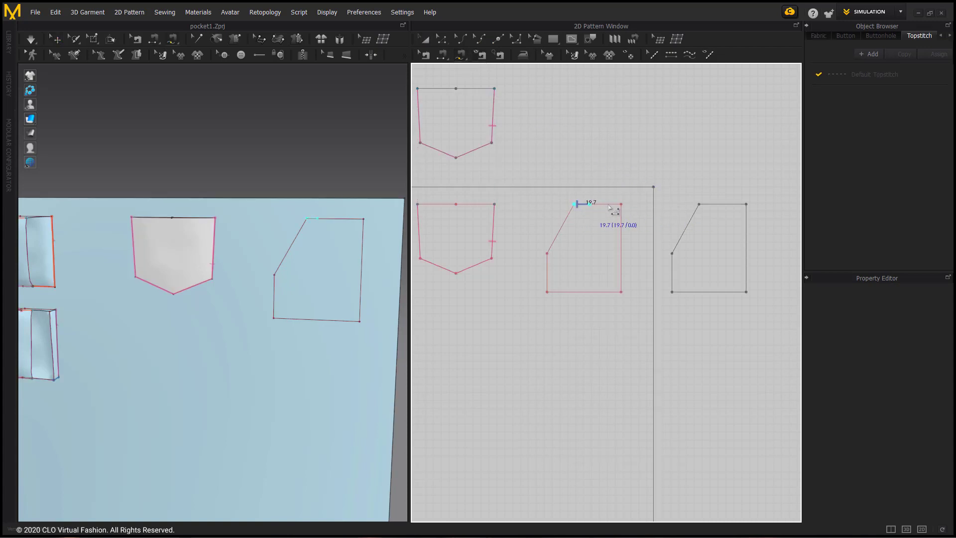
left_click(547, 253)
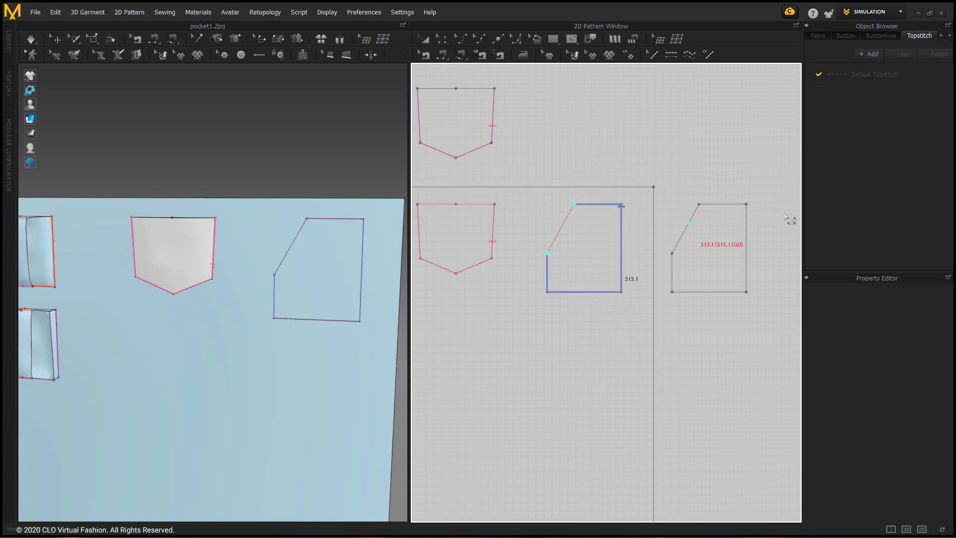
left_click(700, 204)
left_click(671, 254)
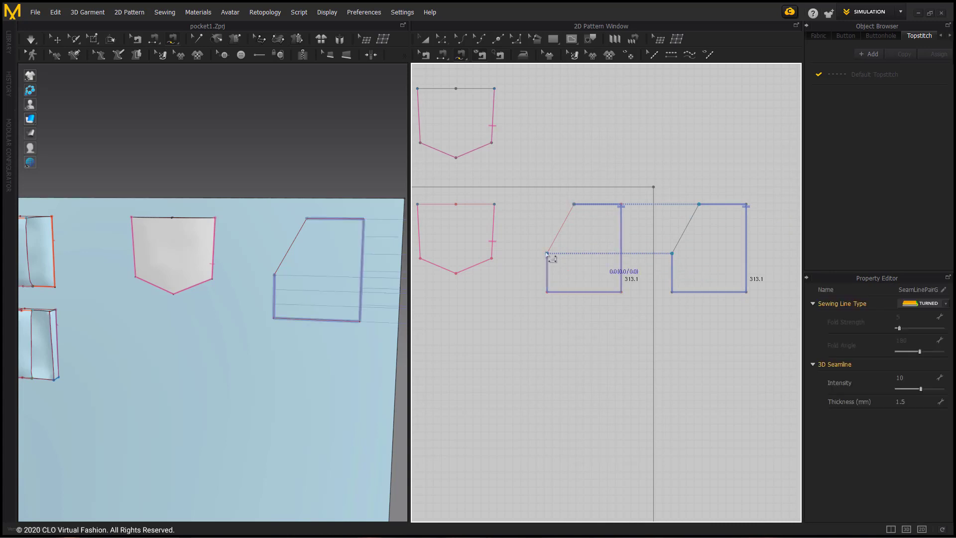
Step: Superimpose the slanted pocket over its outline on the large fabric and run the simulation
right_click_drag(352, 252, 364, 262)
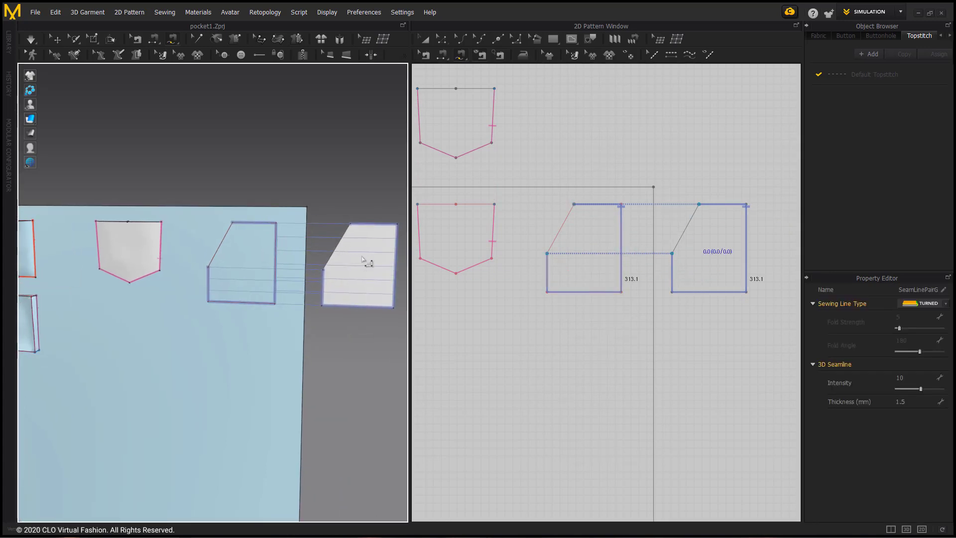
left_click_drag(365, 261, 316, 259)
right_click(312, 256)
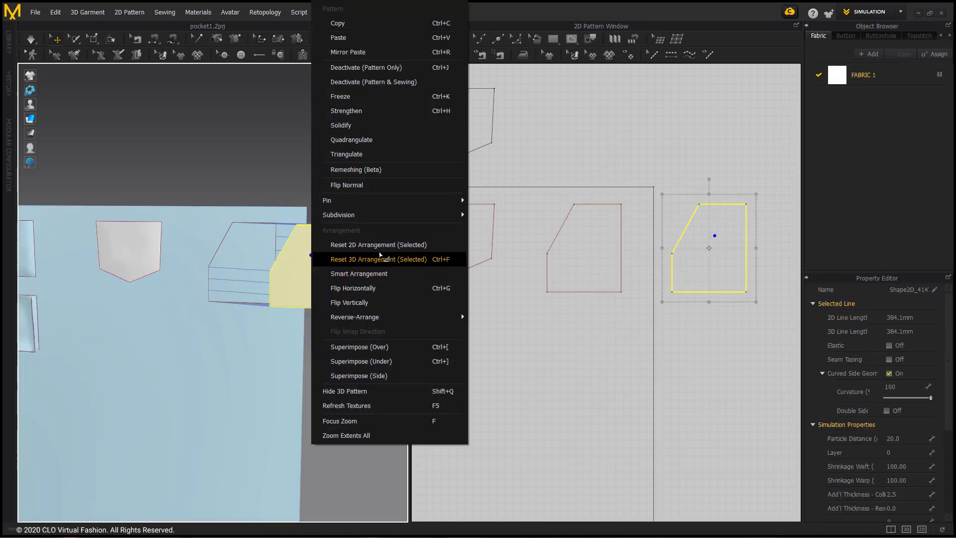
left_click(404, 347)
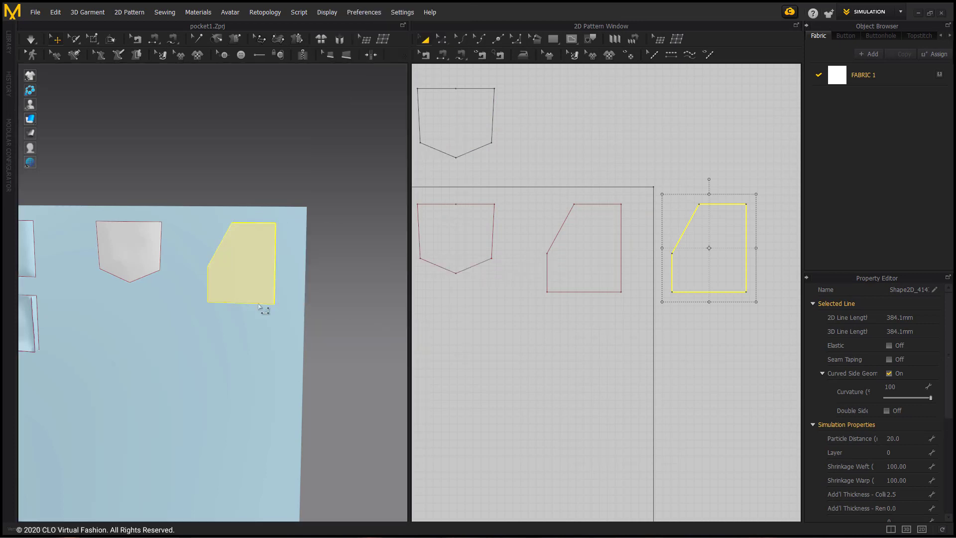
scroll(263, 308, "up", 4)
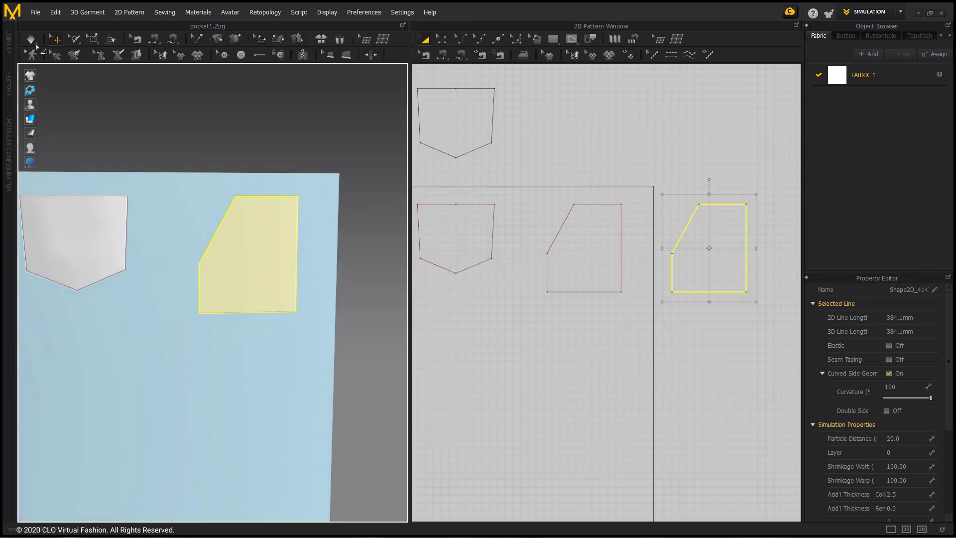
left_click(31, 39)
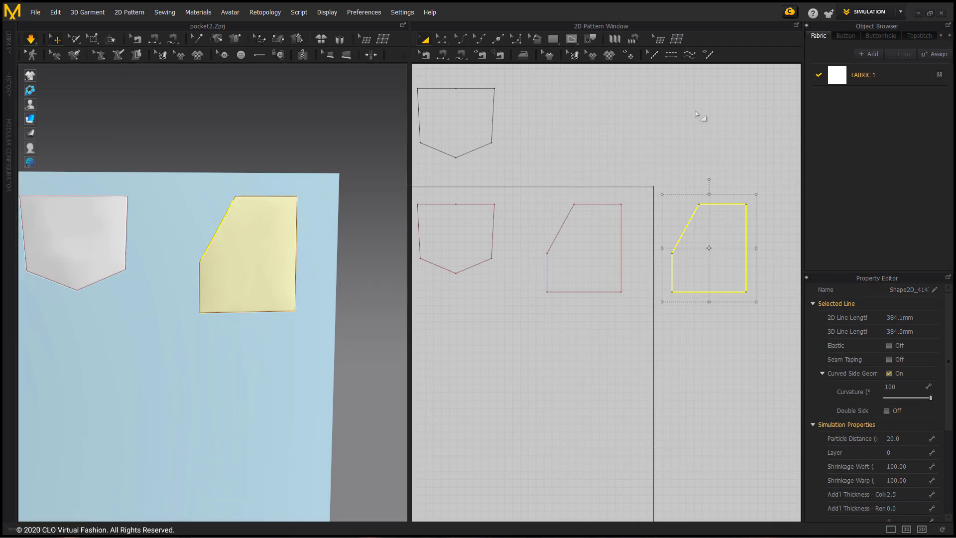
Step: Tug the slanted pocket's unsewn edge in 3D to check its opening
left_click(697, 114)
left_click(702, 237)
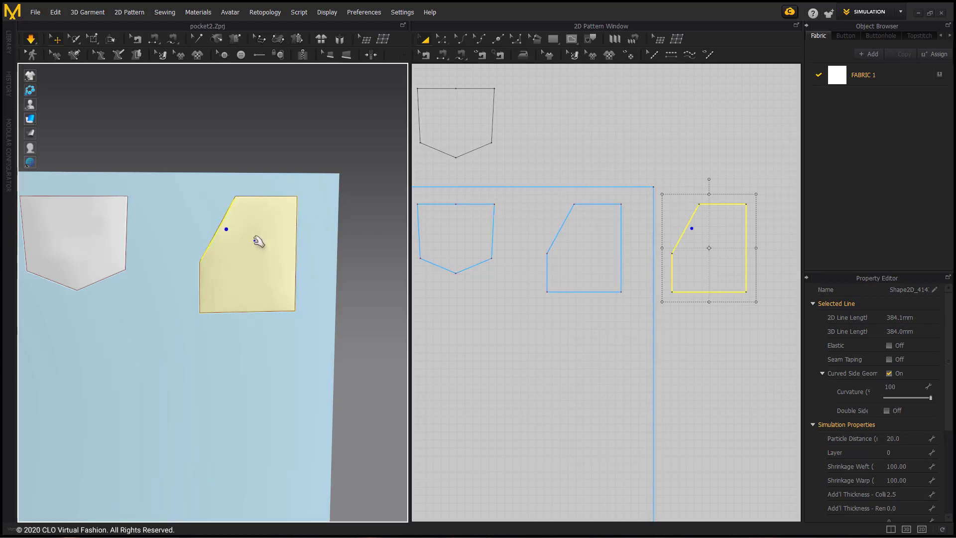
right_click_drag(256, 241, 278, 236)
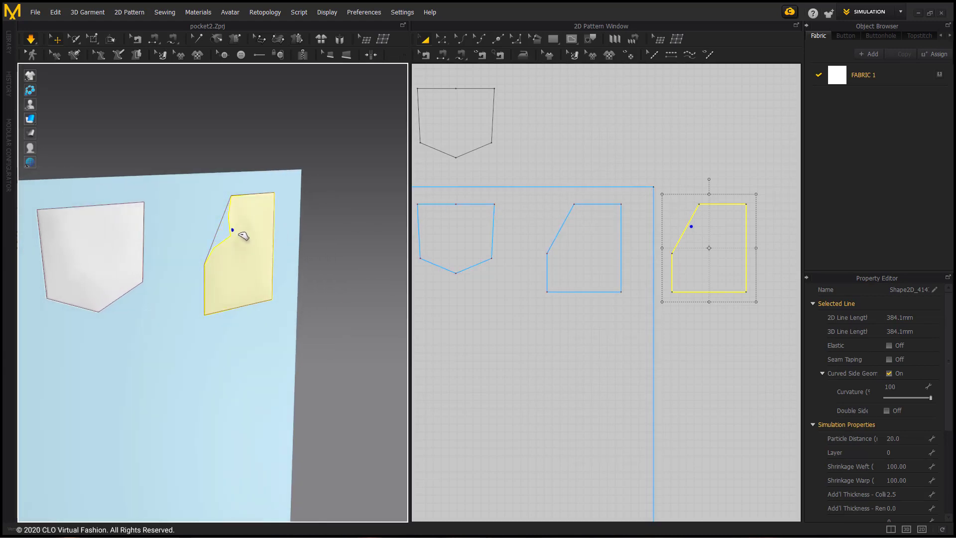
left_click_drag(241, 237, 280, 251)
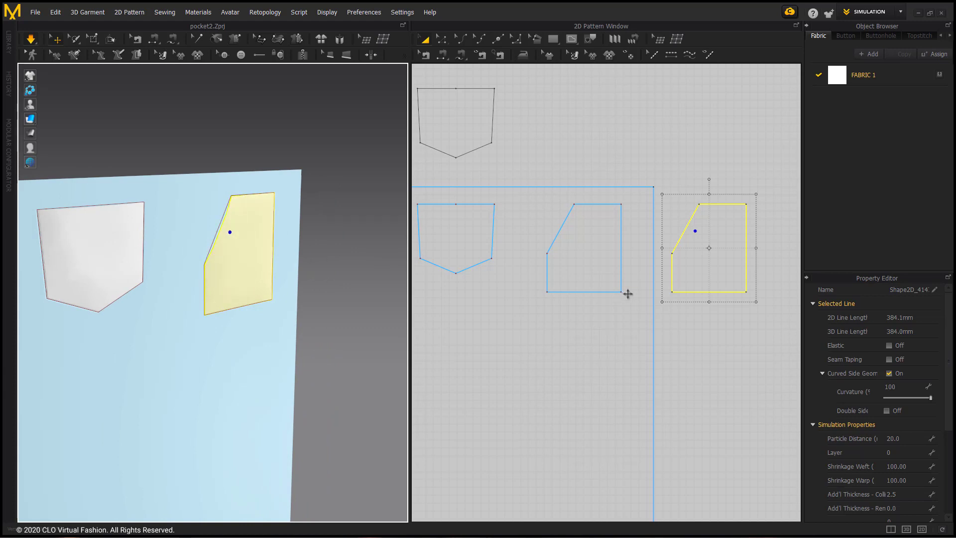
Step: Stretch the whole slanted pocket pattern very slightly toward the large fabric
left_click(667, 171)
left_click(671, 268)
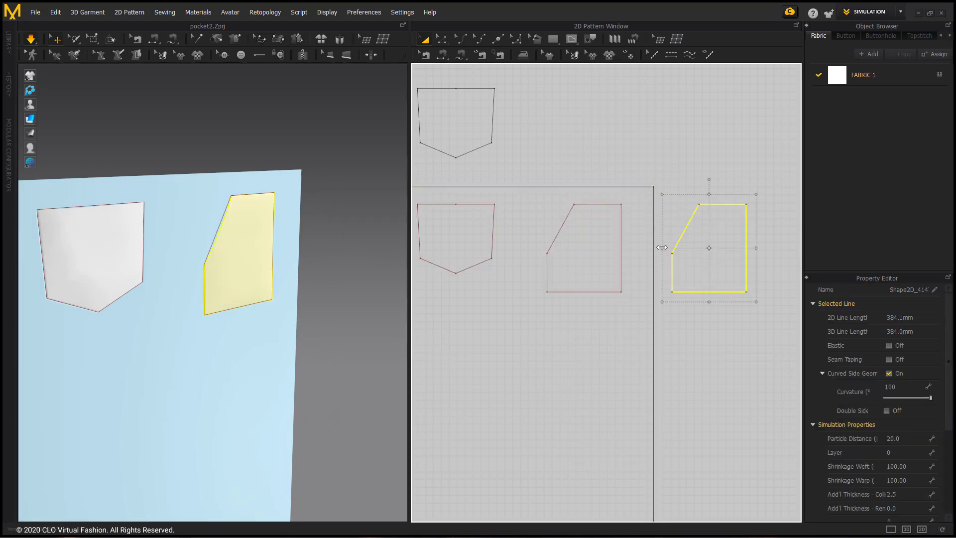
left_click_drag(661, 247, 657, 247)
left_click_drag(655, 248, 661, 248)
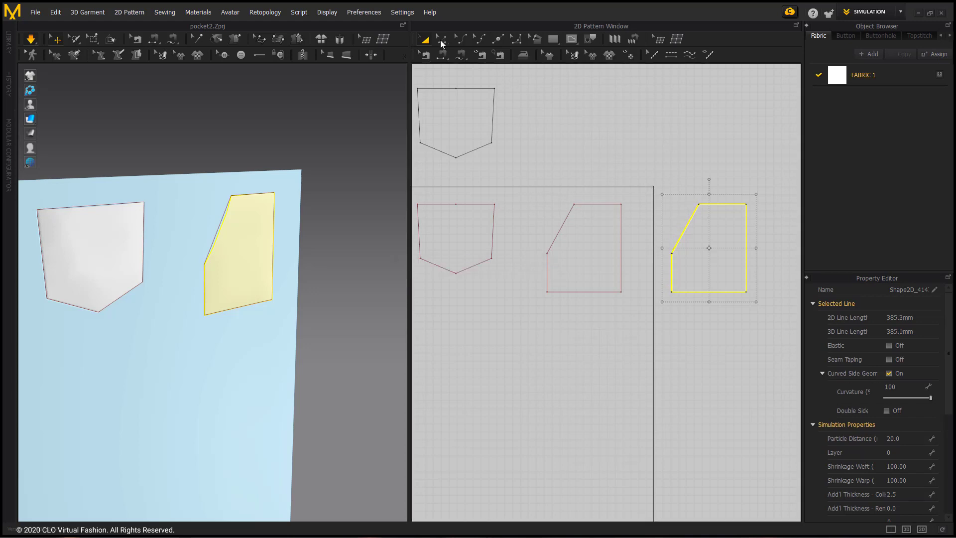
Step: Move the slanted pocket pattern's short vertical edge outward toward the large fabric, simulate, and tug on the pocket's front
left_click(441, 42)
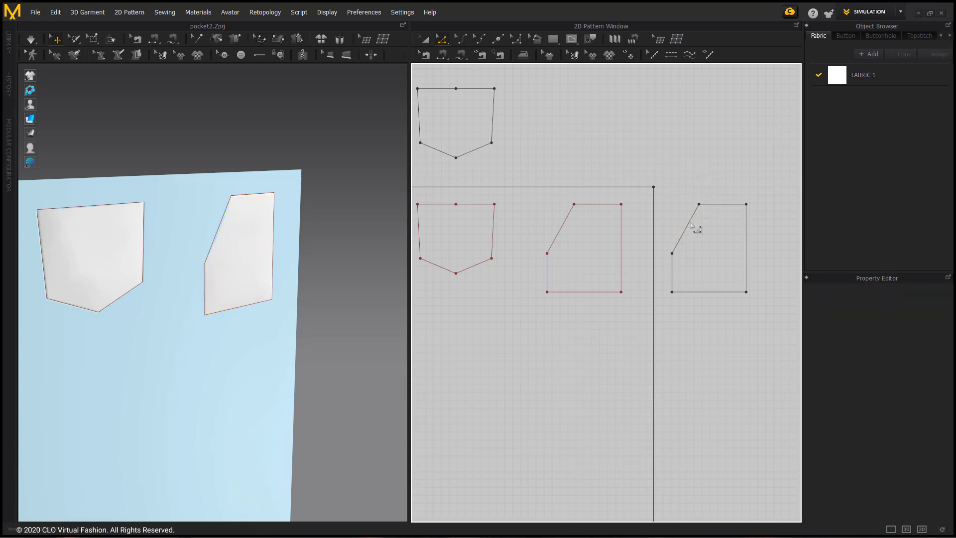
left_click_drag(673, 274, 667, 273)
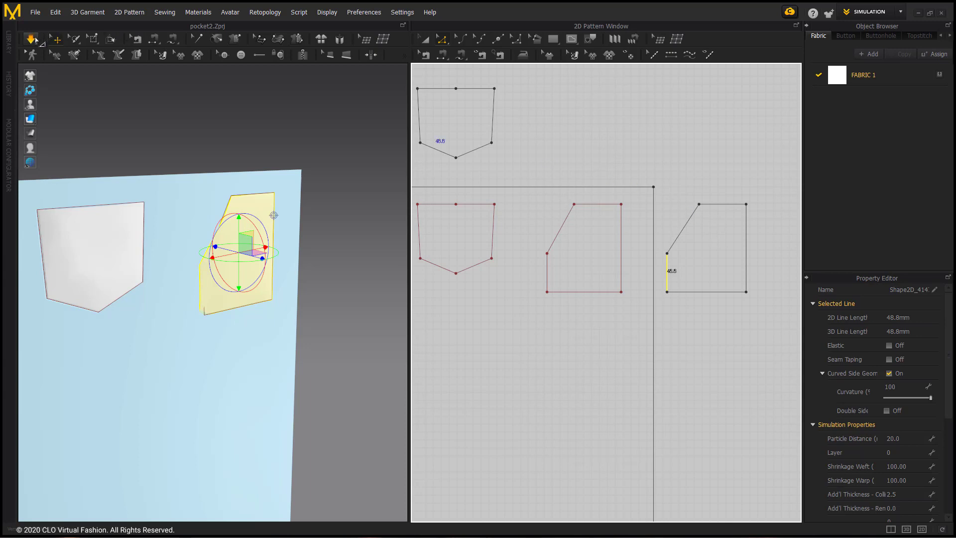
left_click(31, 39)
left_click(234, 240)
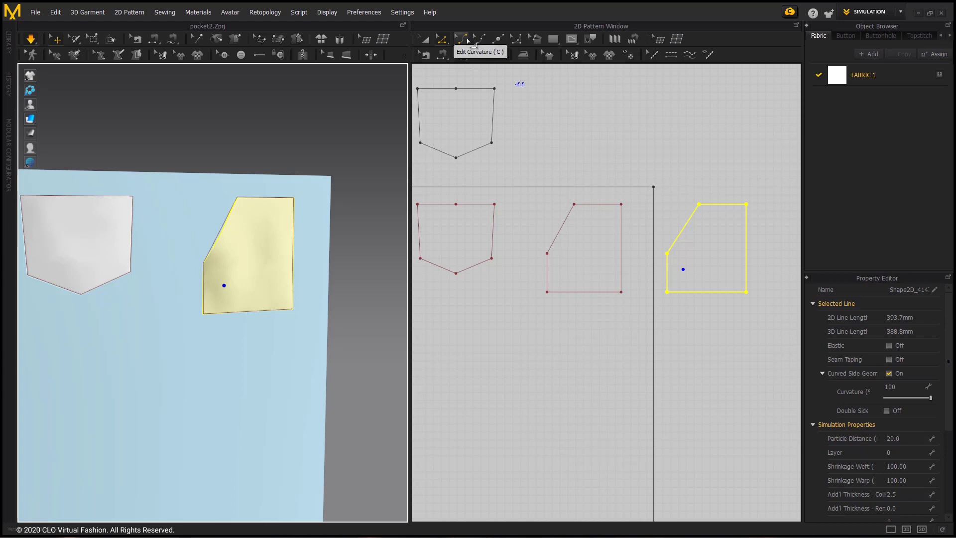
Step: Curve the pocket pattern's slanted edge inward to about 75.6 mm long and simulate, tugging on the pocket's front
left_click(632, 145)
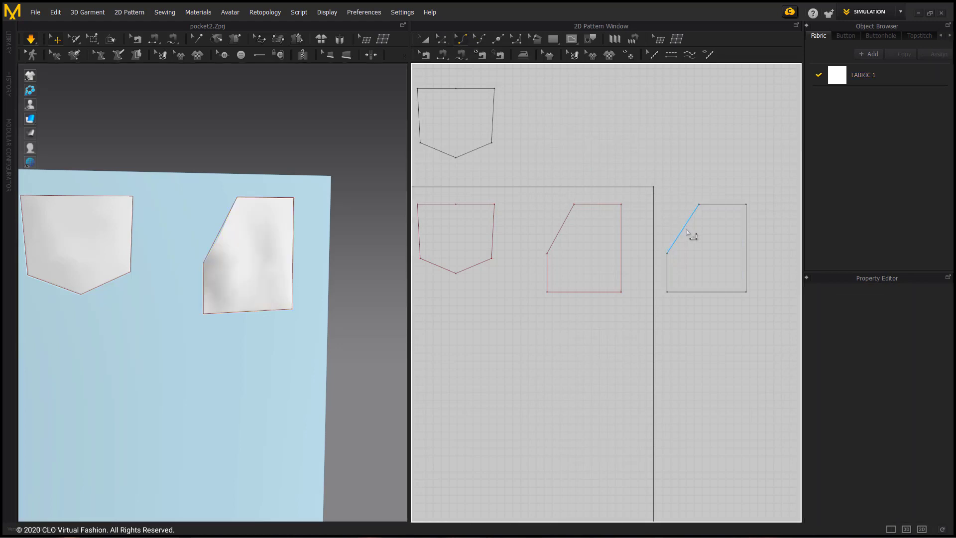
left_click(690, 233)
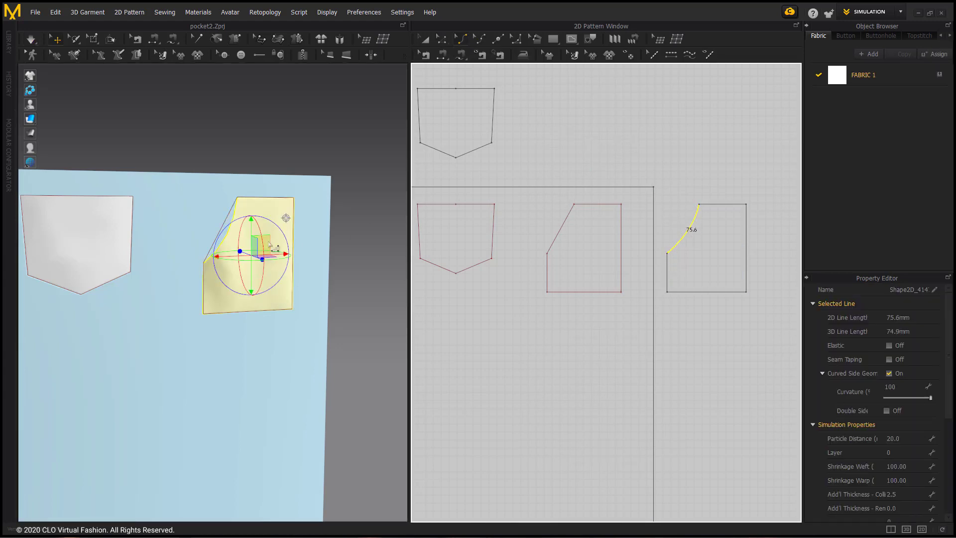
left_click(250, 187)
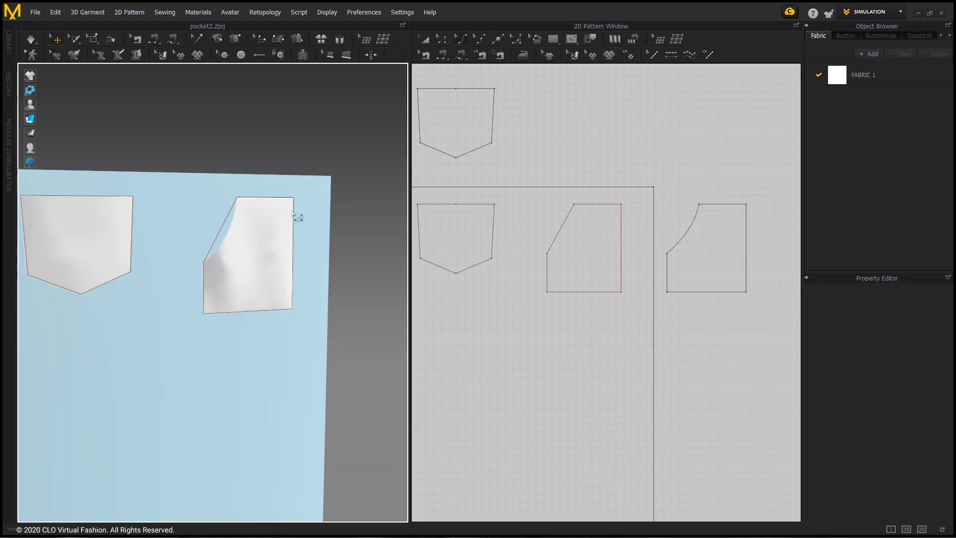
key("space")
left_click(270, 244)
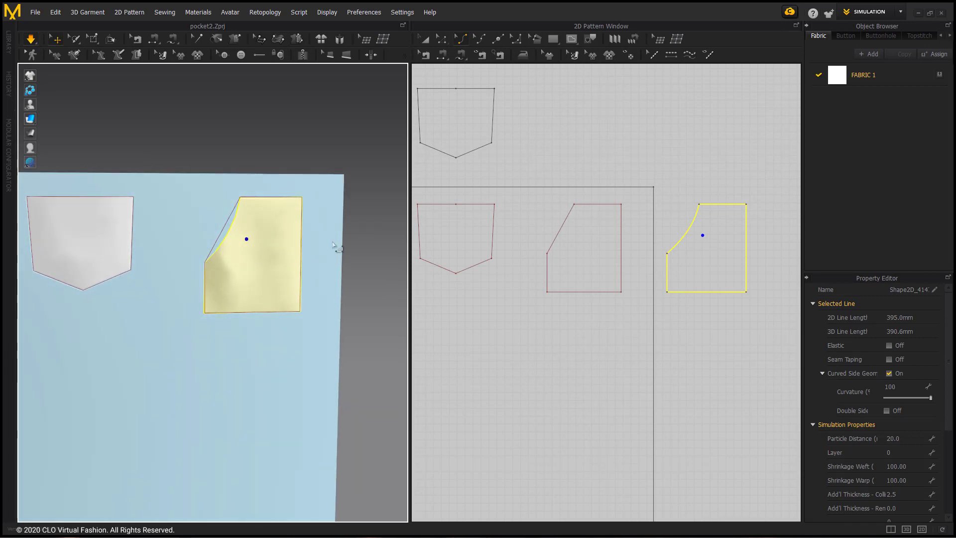
Step: Undo the slanted edge's curve and the widening of the pocket pattern
left_click(256, 124)
key("ctrl+z")
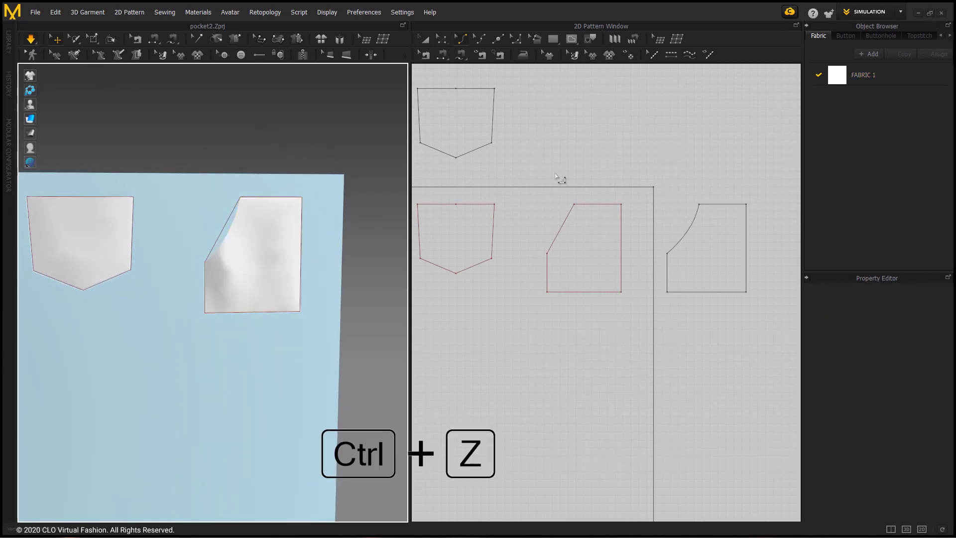
key("ctrl+z")
key("ctrl+z")
key("ctrl+z")
key("ctrl+z")
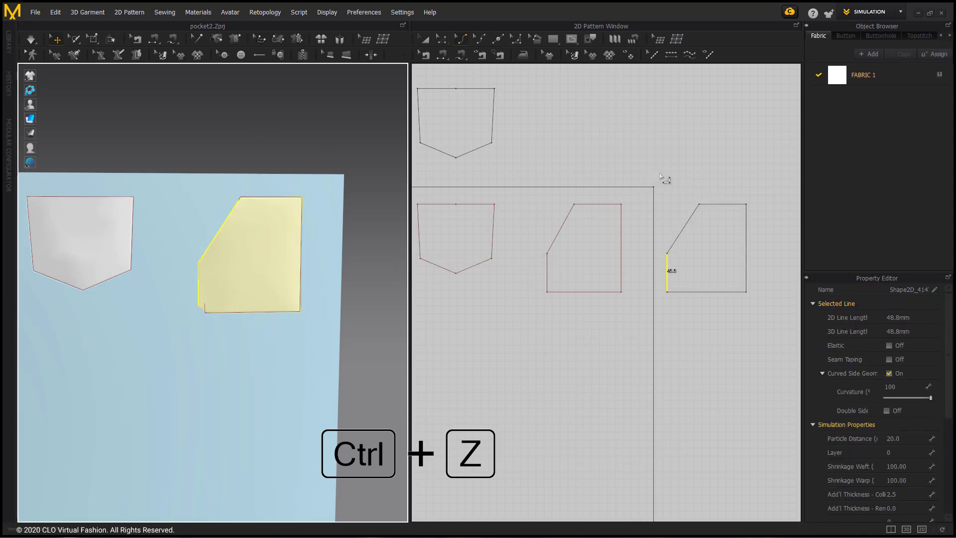
key("ctrl+z")
left_click(631, 134)
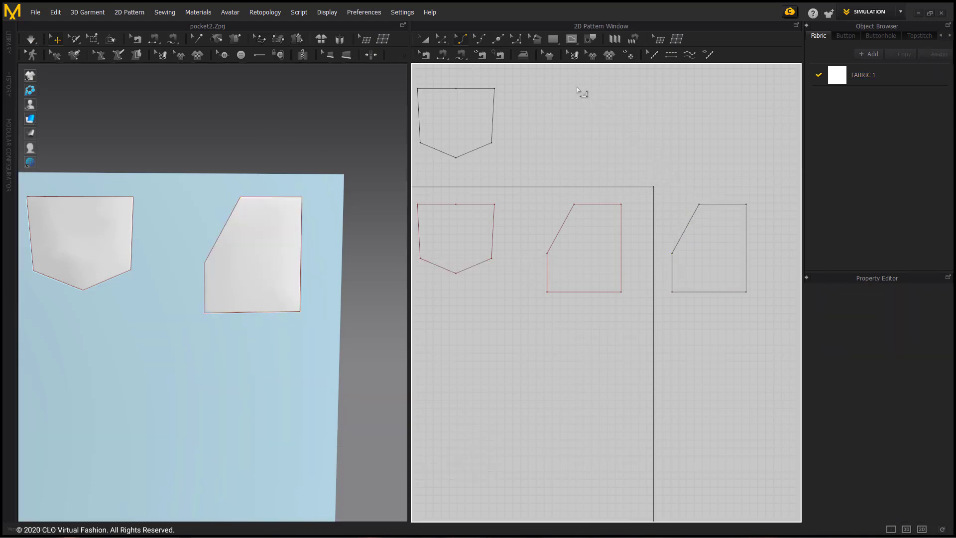
Step: Apply the Steam Brush at 3% shrinkage to the pocket pattern's area beside the slanted edge, then simulate and tug on the pocket
left_click(523, 54)
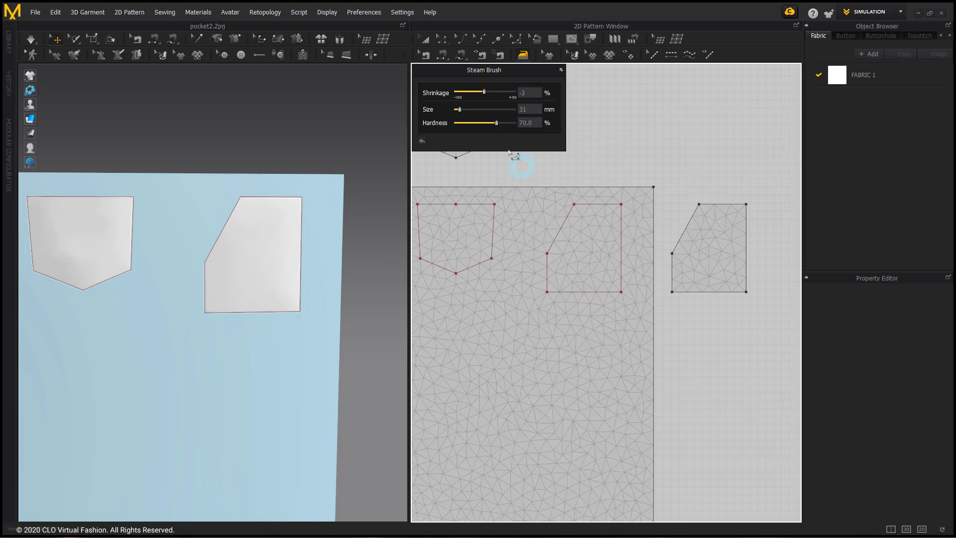
left_click(523, 94)
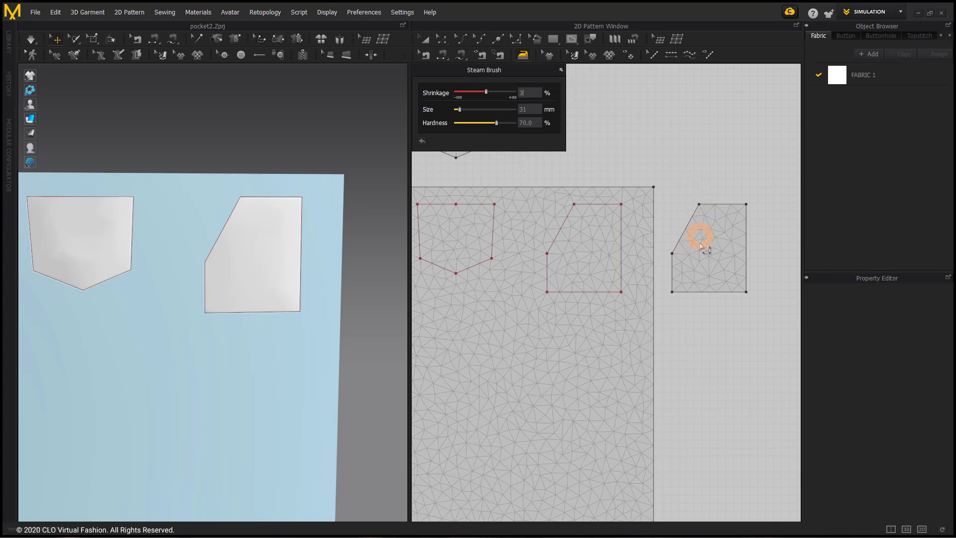
left_click_drag(700, 246, 704, 259)
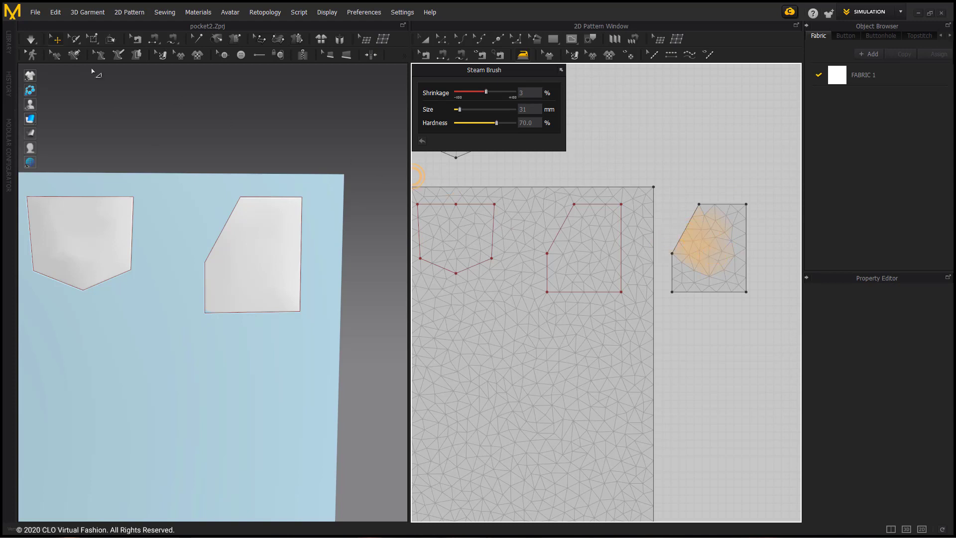
key("space")
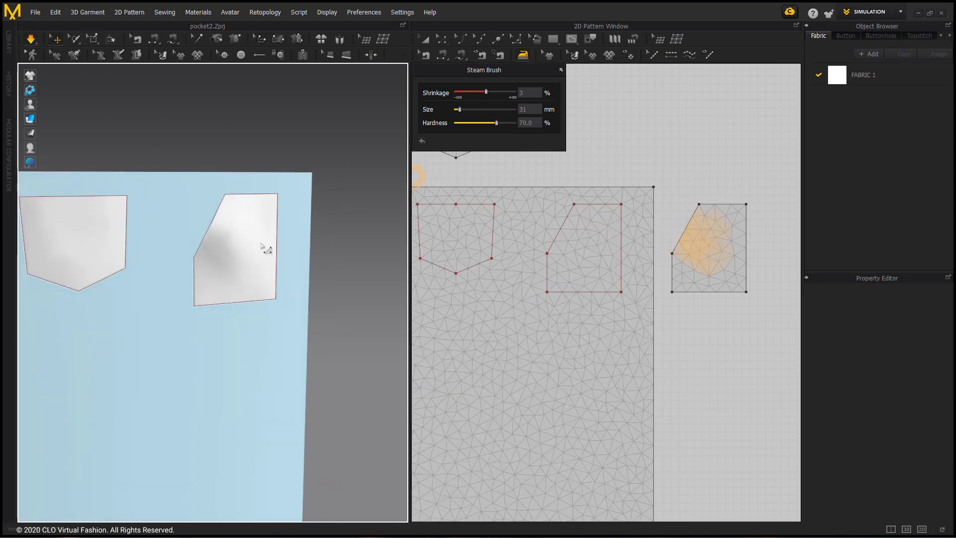
left_click(249, 244)
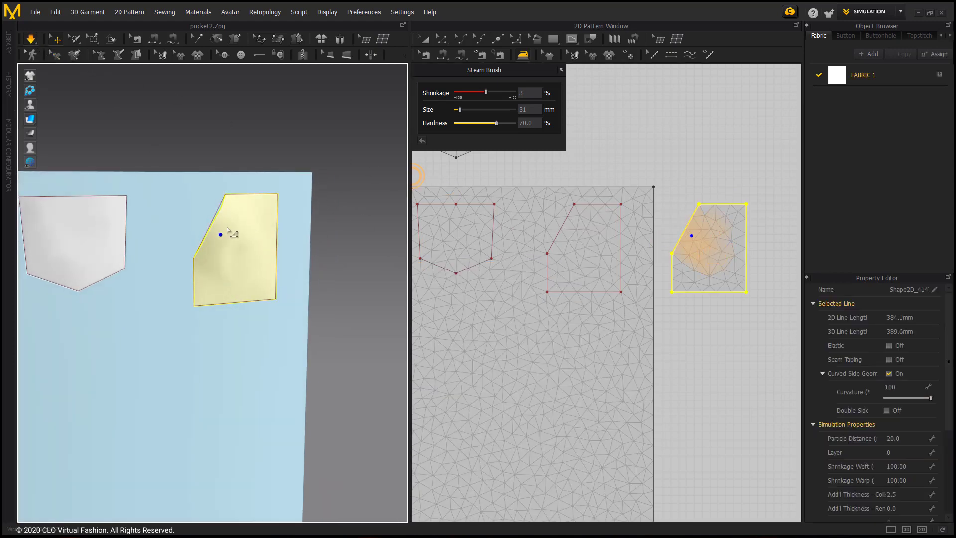
right_click_drag(228, 230, 206, 262)
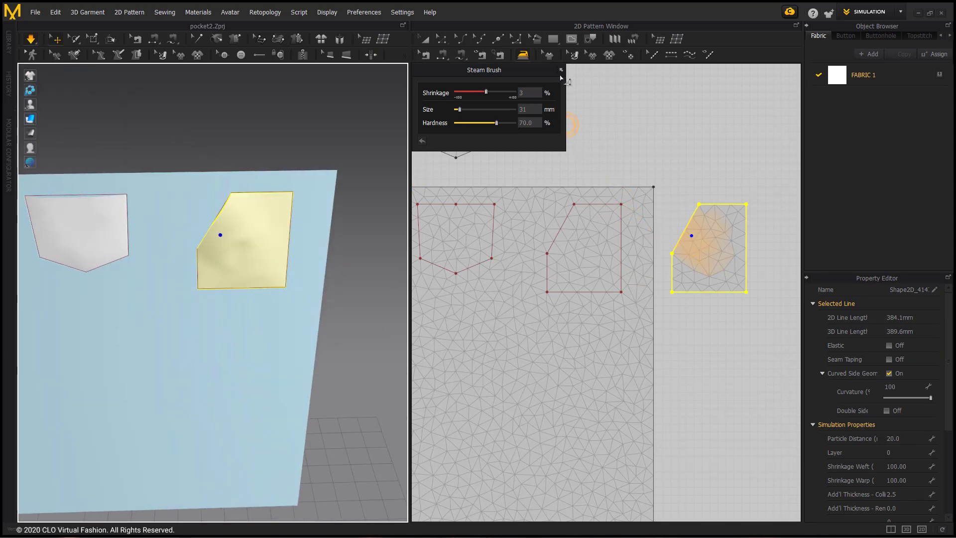
Step: Close the Steam Brush settings and curve the pocket pattern's slanted edge inward to about 72.6 mm long
left_click(561, 70)
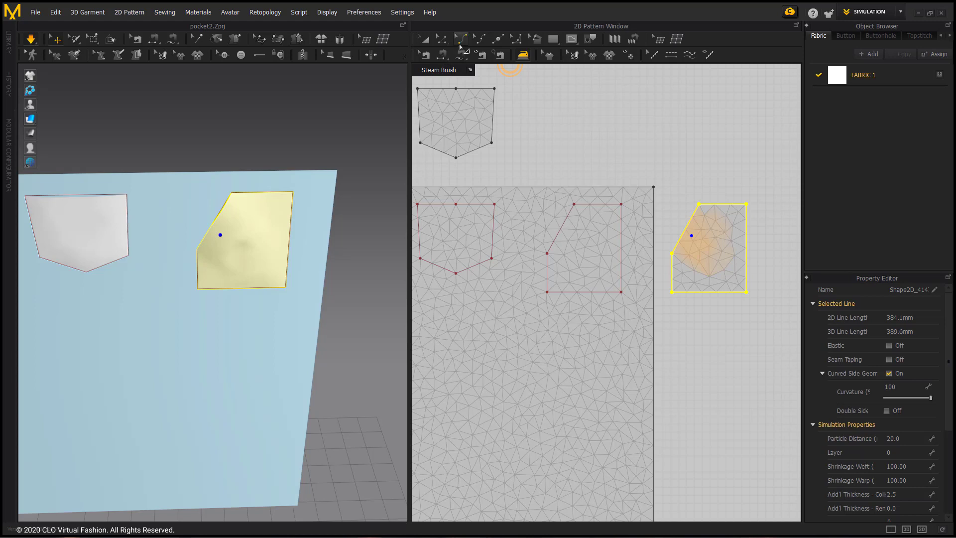
left_click(461, 39)
left_click_drag(692, 235, 693, 234)
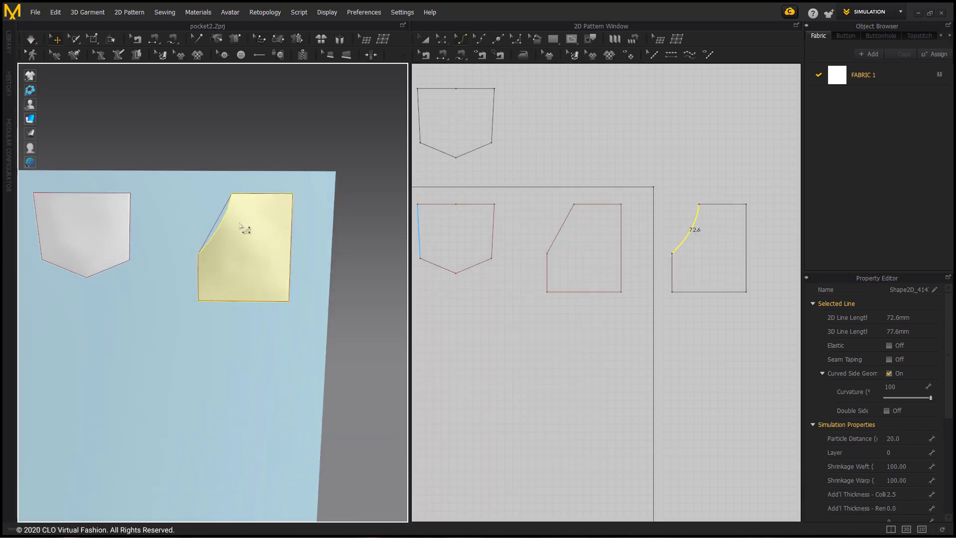
left_click(252, 158)
right_click_drag(252, 158, 252, 216)
left_click(249, 214)
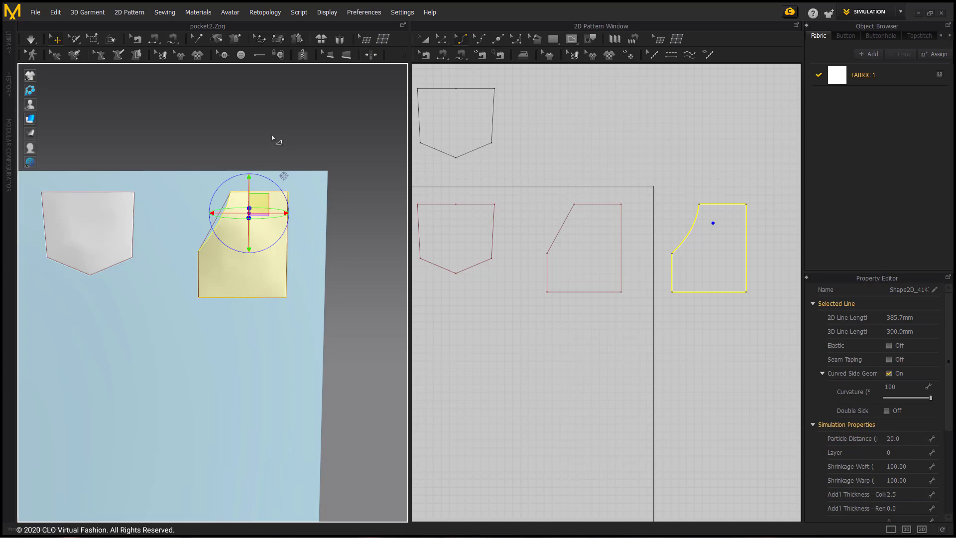
Step: Draw an internal rectangle about 92 mm wide on the large fabric, below and between the two attached white pockets
middle_click_drag(316, 357, 381, 300)
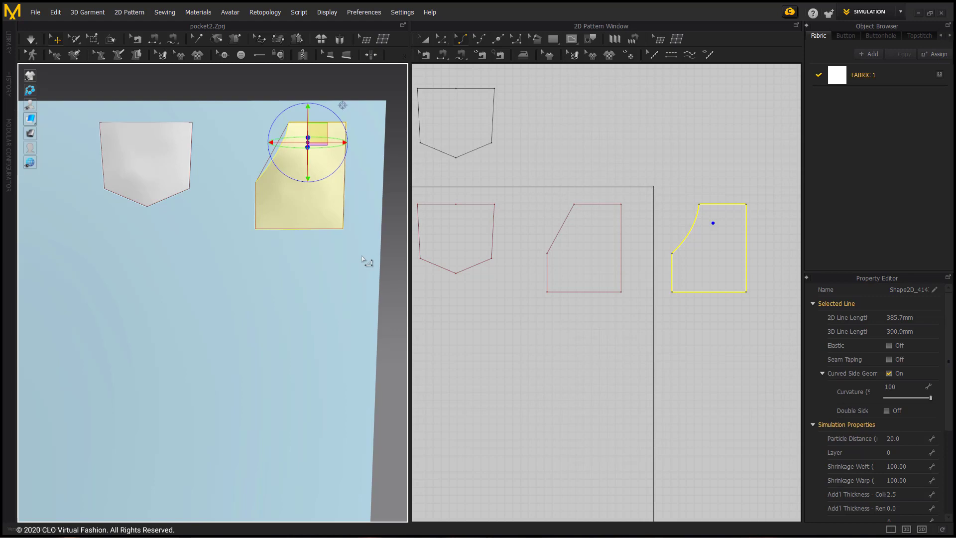
left_click(556, 46)
left_click(575, 45)
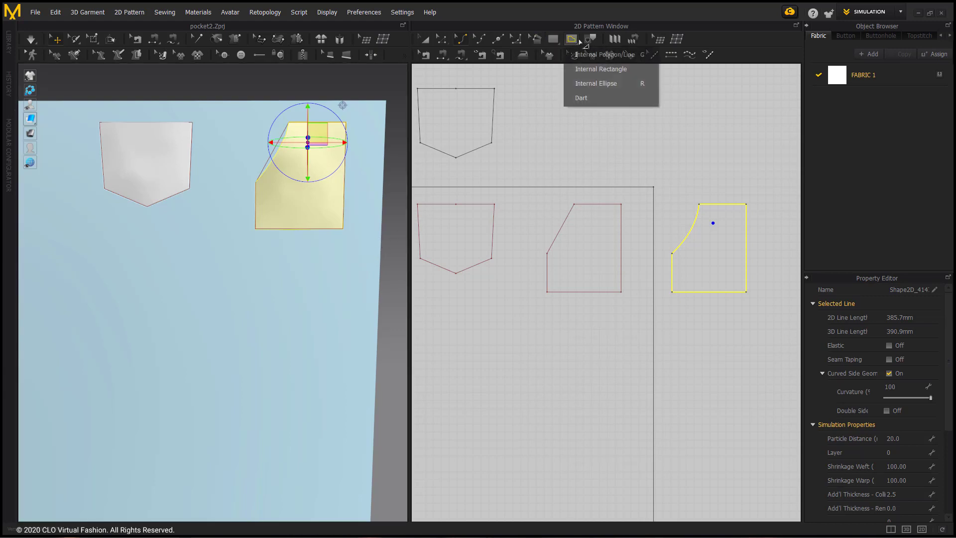
left_click(576, 69)
scroll(639, 277, "down", 3)
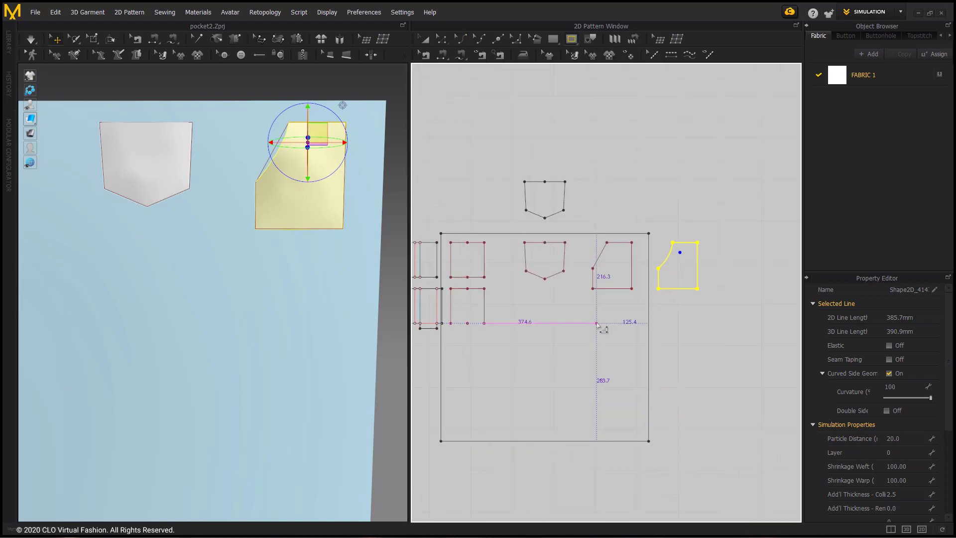
left_click_drag(553, 300, 593, 339)
scroll(547, 339, "up", 5)
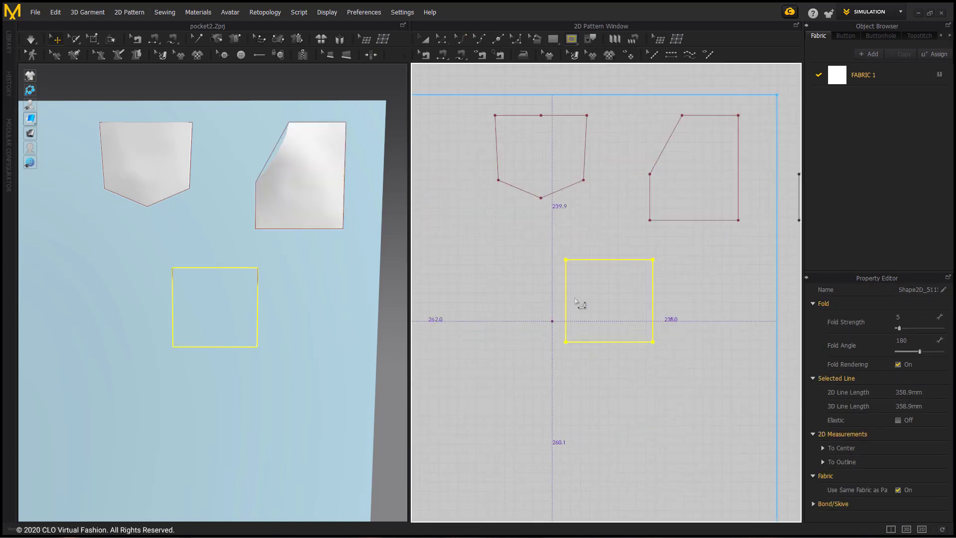
Step: Split the new rectangle's bottom edge at its midpoint using a uniform split
left_click(441, 39)
left_click(538, 326)
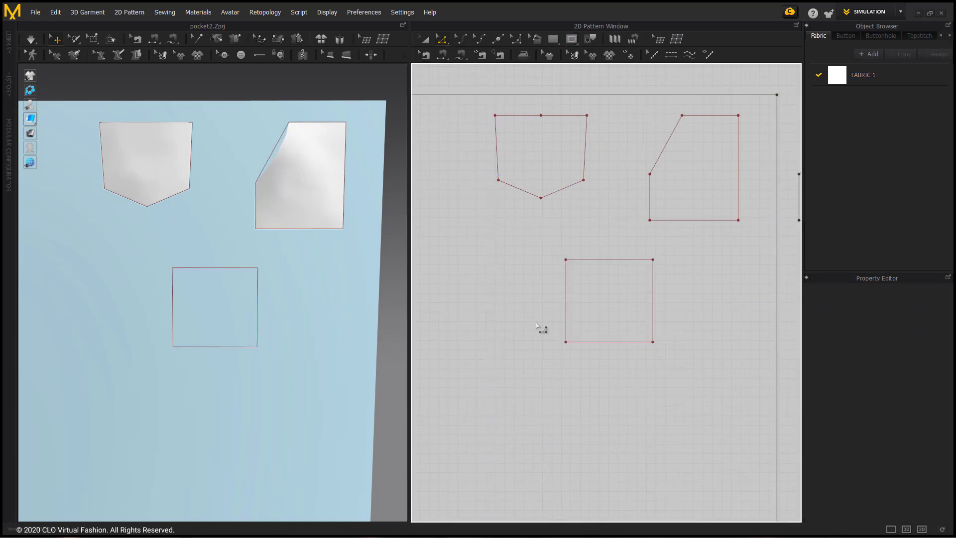
left_click(608, 346)
right_click(608, 346)
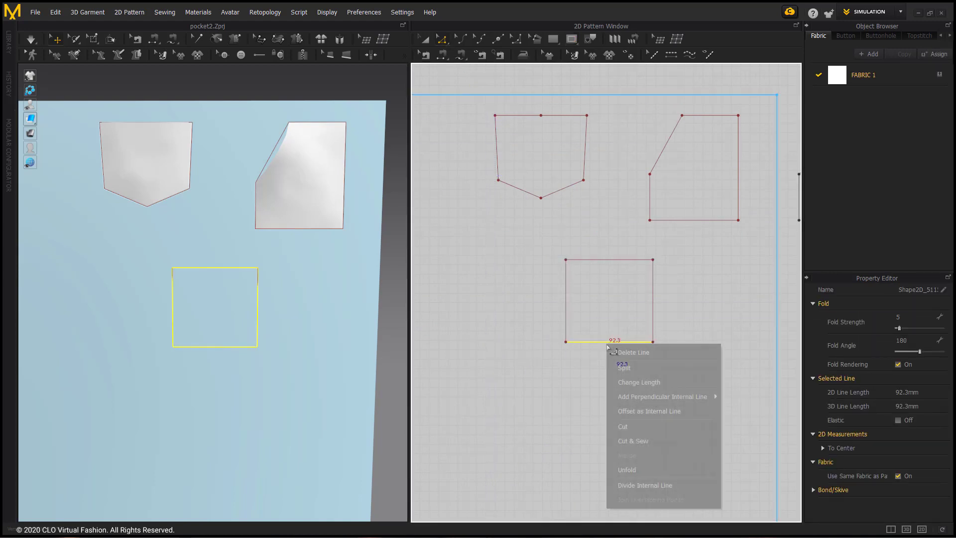
left_click(624, 367)
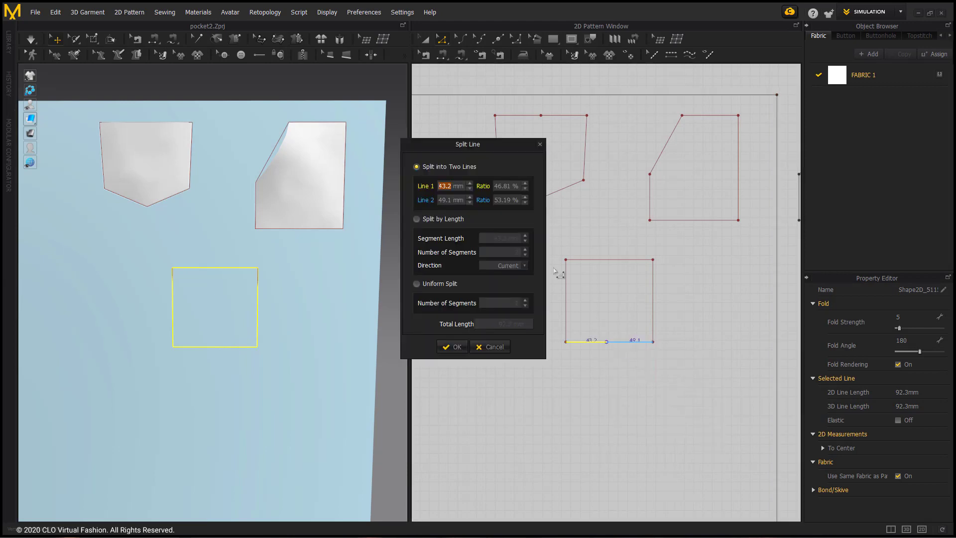
left_click(419, 285)
left_click(453, 347)
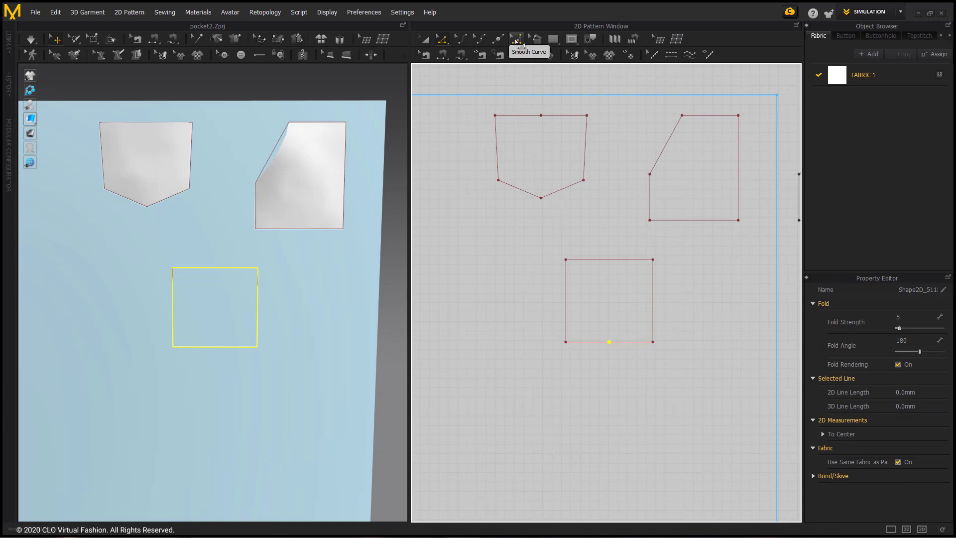
Step: Round both bottom corners of the rectangle into a U shape with Smooth Curve, each curve about 75 mm long
left_click(516, 40)
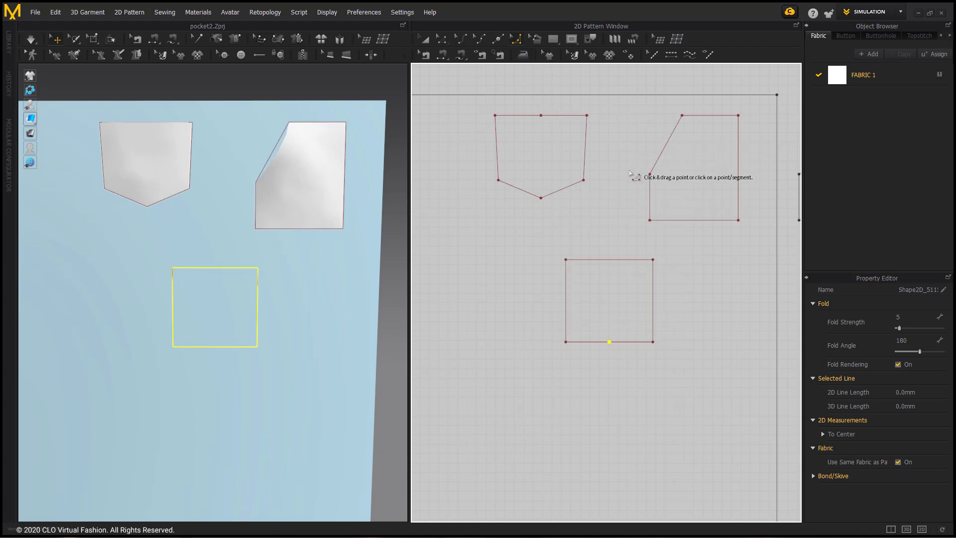
left_click(566, 342)
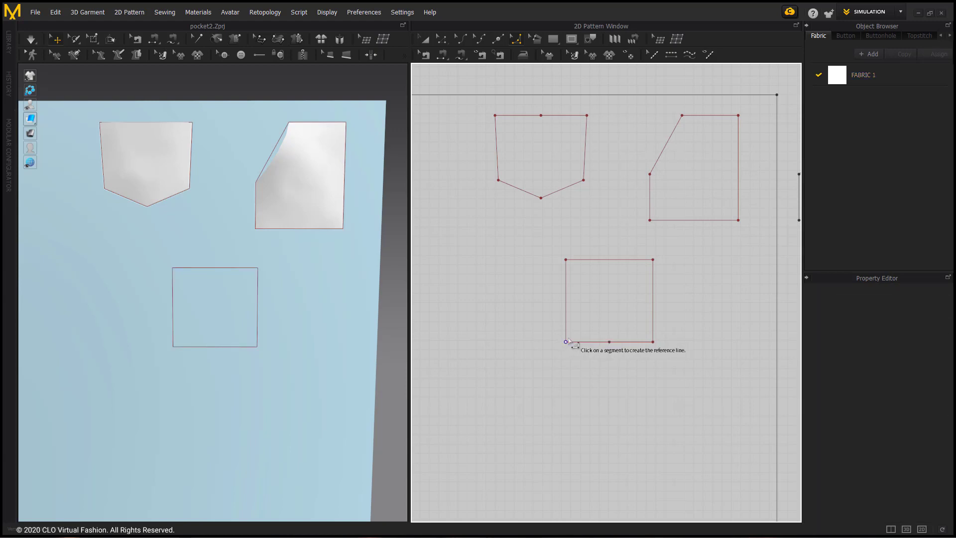
left_click_drag(567, 340, 595, 309)
left_click_drag(653, 342, 626, 308)
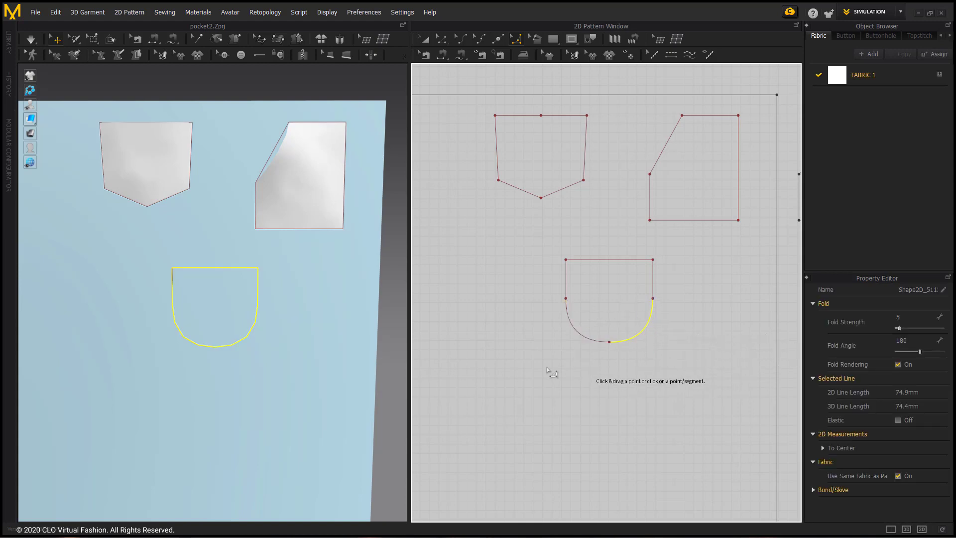
left_click(598, 333)
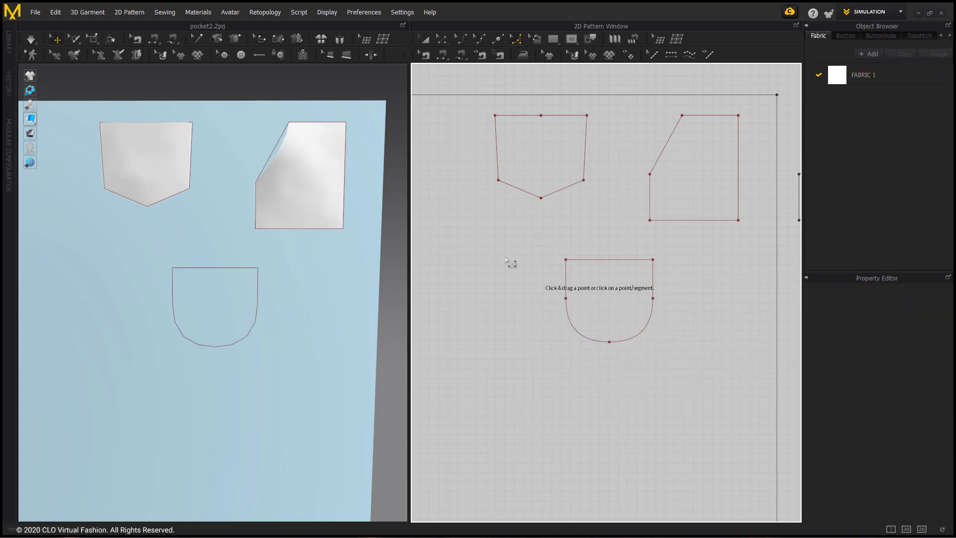
Step: Clone the U-shaped internal outline as a pattern and place it outside the fabric, below the slanted-opening pocket pattern
left_click(424, 38)
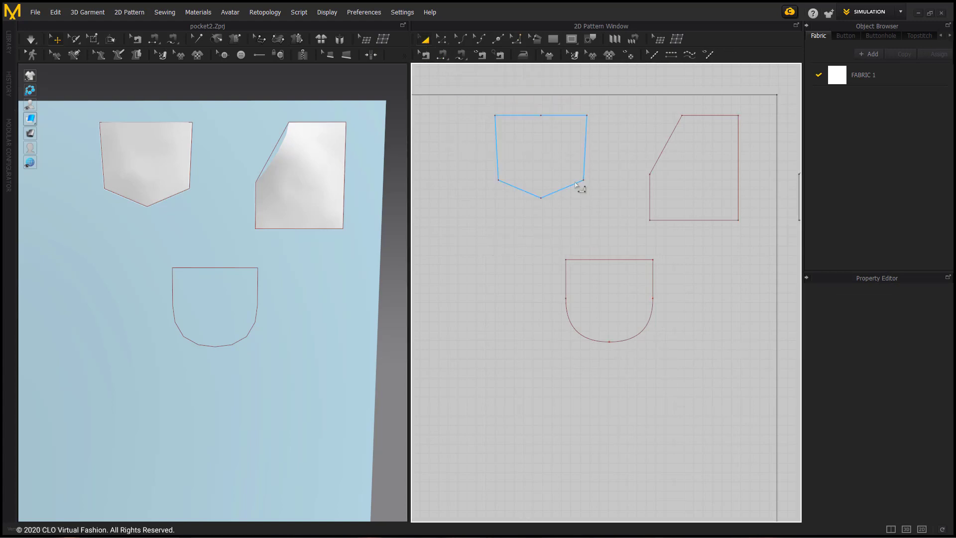
right_click(603, 262)
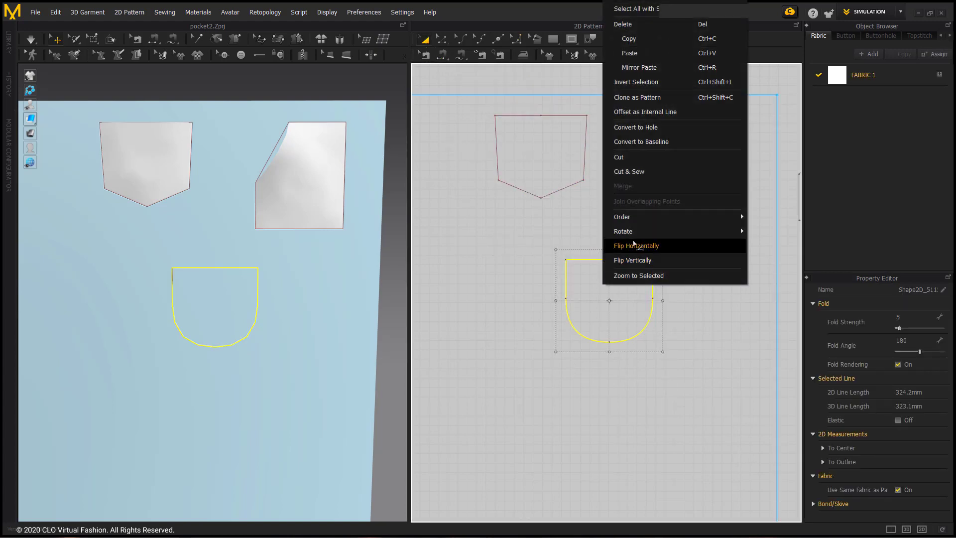
left_click(637, 97)
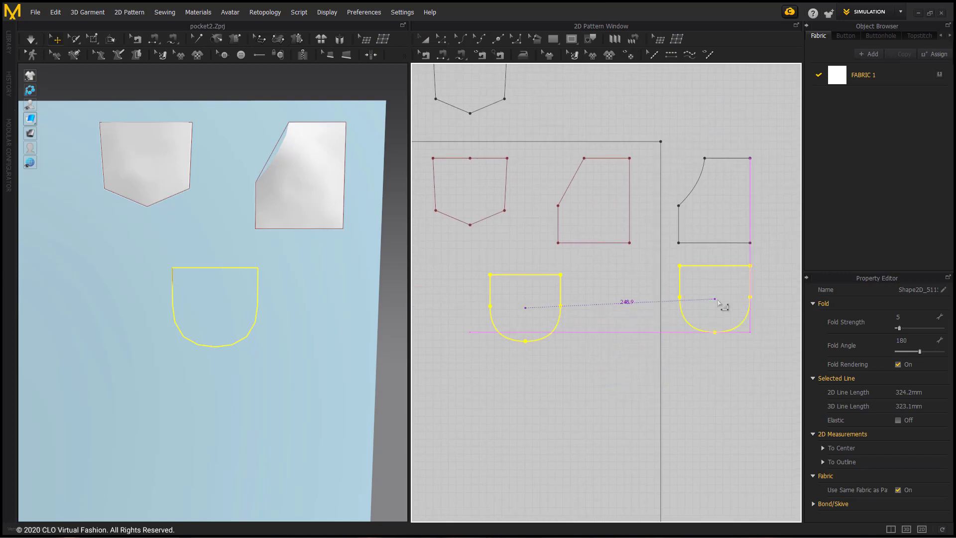
left_click(589, 309)
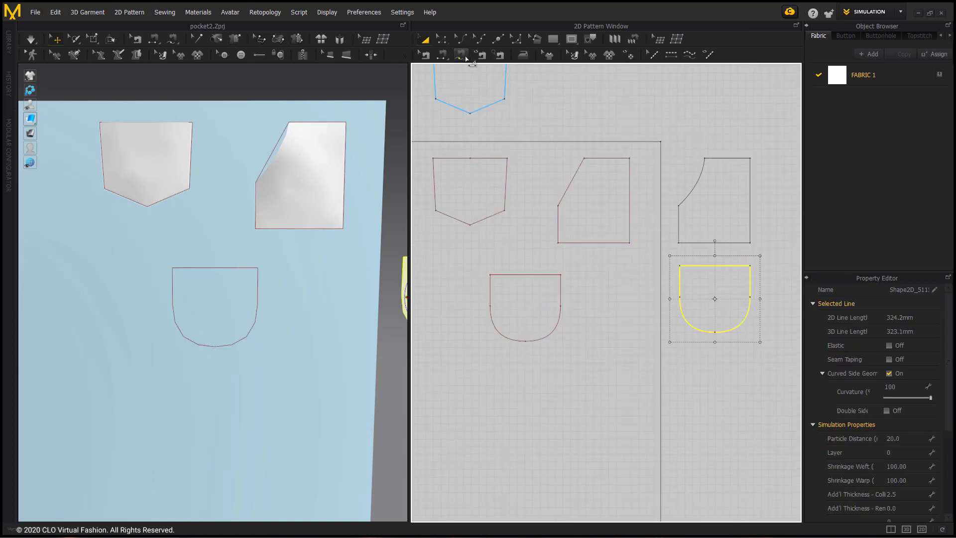
Step: Free-sew the U-shaped pattern's sides and curved bottom to the matching internal outline, leaving the top edge open
left_click(461, 54)
left_click(750, 300)
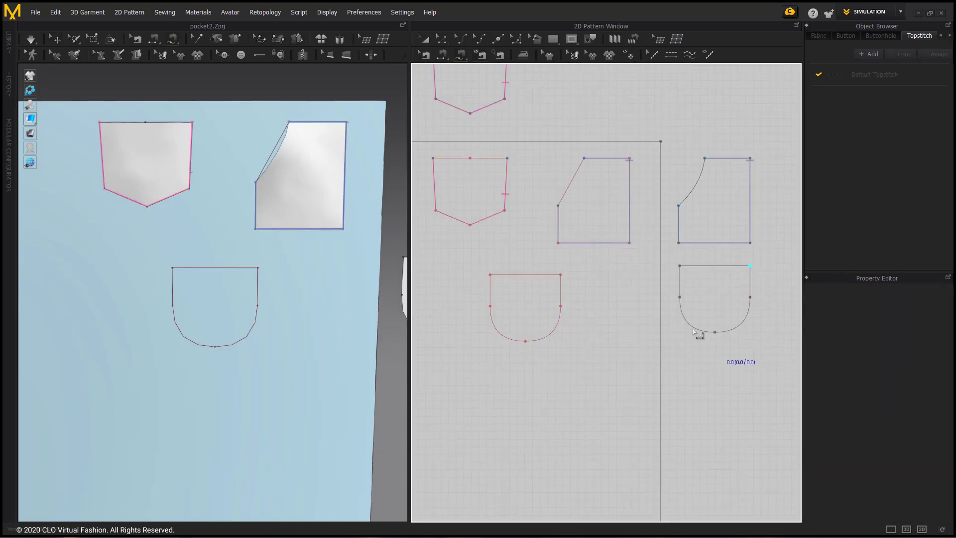
left_click(680, 268)
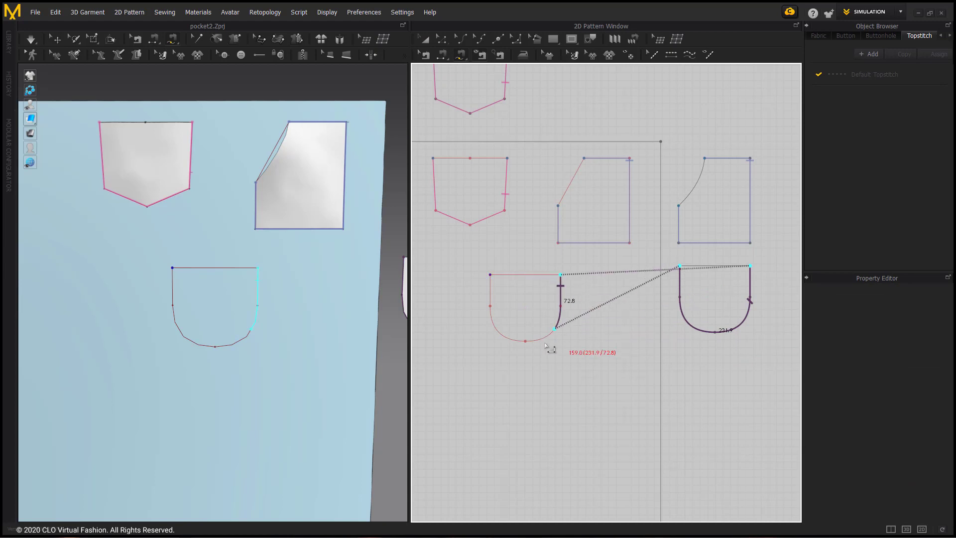
left_click(488, 281)
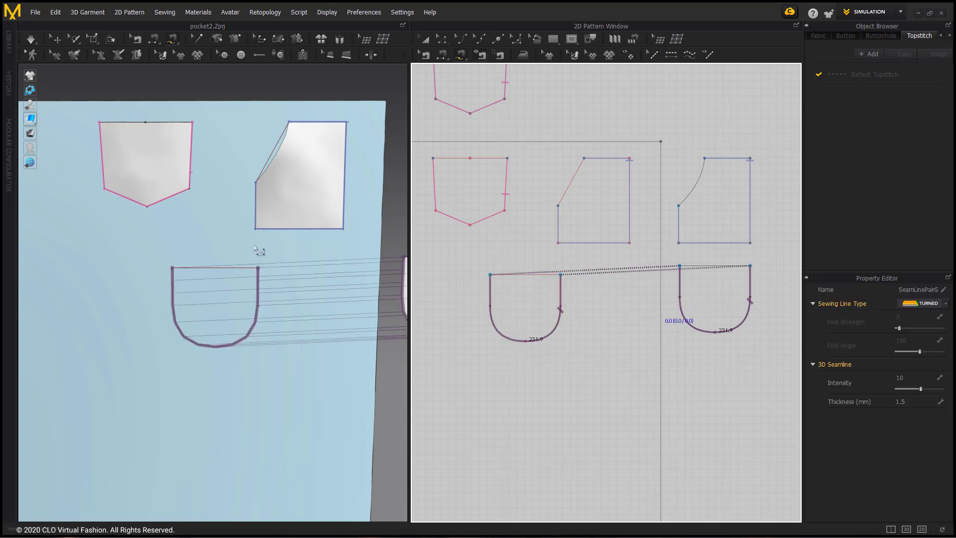
Step: Bring the U-shaped pocket over its outline in 3D, superimpose it over the fabric, and simulate while tugging on its front
key("q")
left_click_drag(406, 301, 182, 309)
right_click(225, 301)
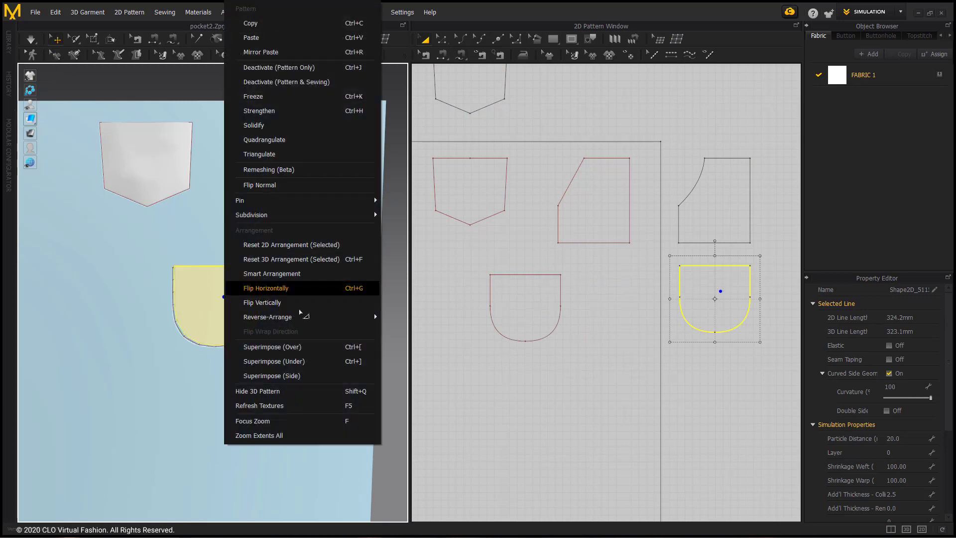
left_click(311, 350)
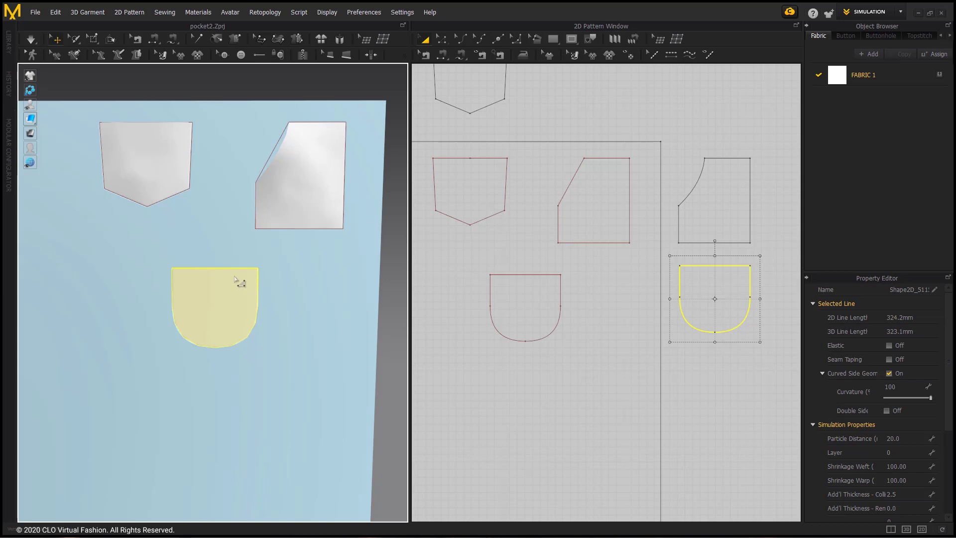
left_click(29, 37)
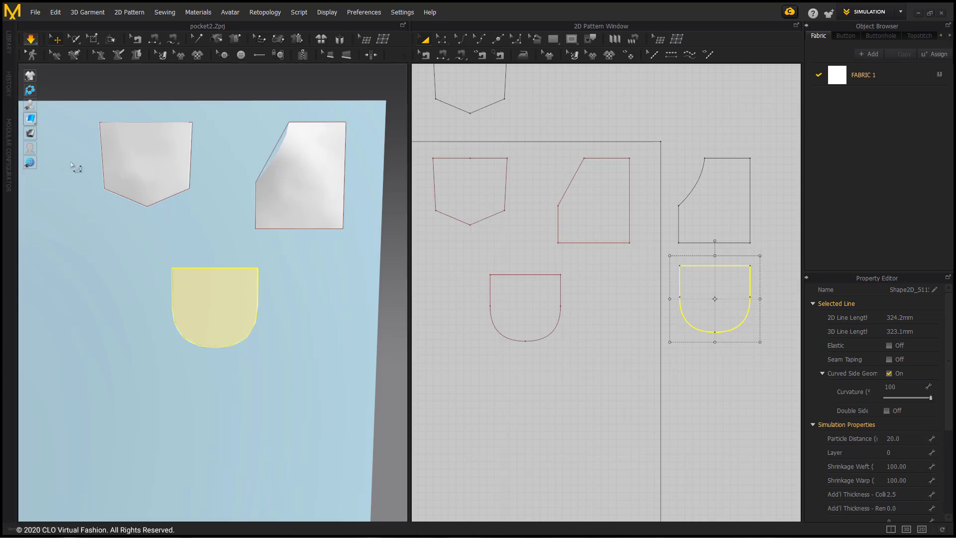
left_click_drag(219, 278, 266, 294)
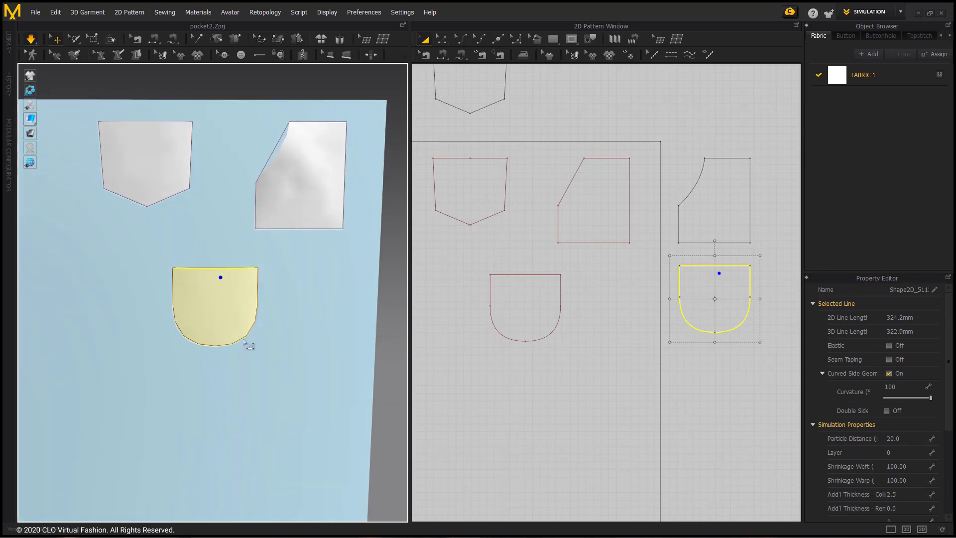
Step: Move the lower pleated pocket's 2D pattern sideways until it clears the large fabric's edge
middle_click_drag(204, 358, 297, 339)
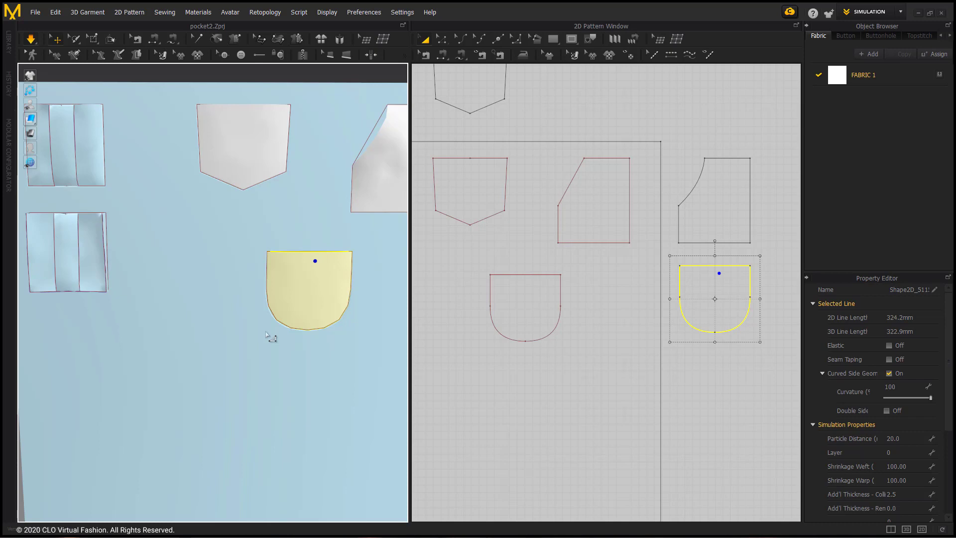
middle_click_drag(125, 305, 206, 355)
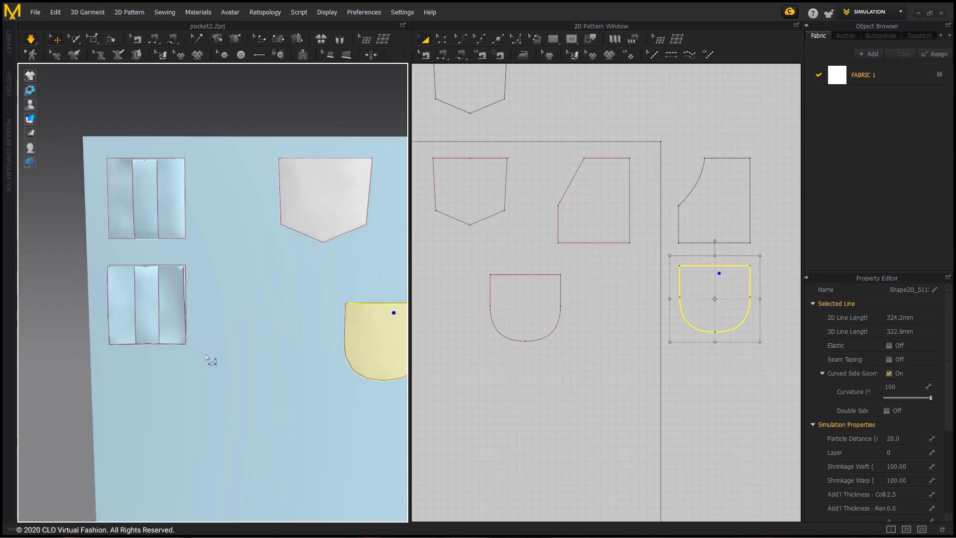
left_click(181, 324)
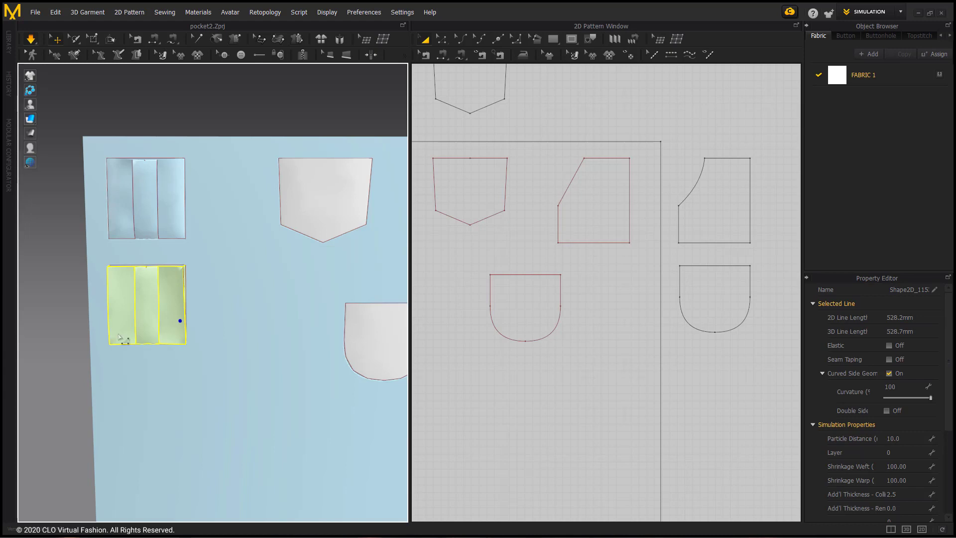
middle_click_drag(448, 324, 551, 319)
left_click(459, 363)
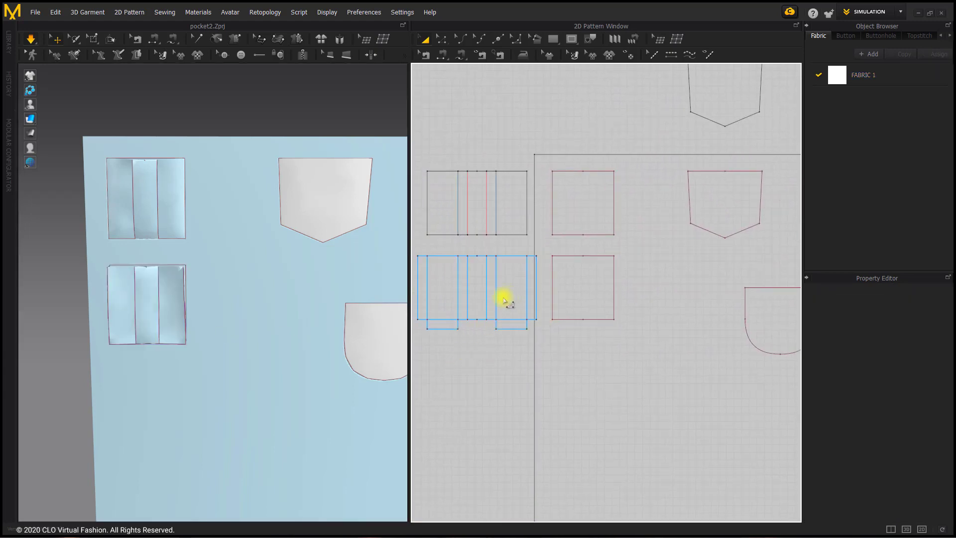
key("ctrl+z")
left_click(520, 402)
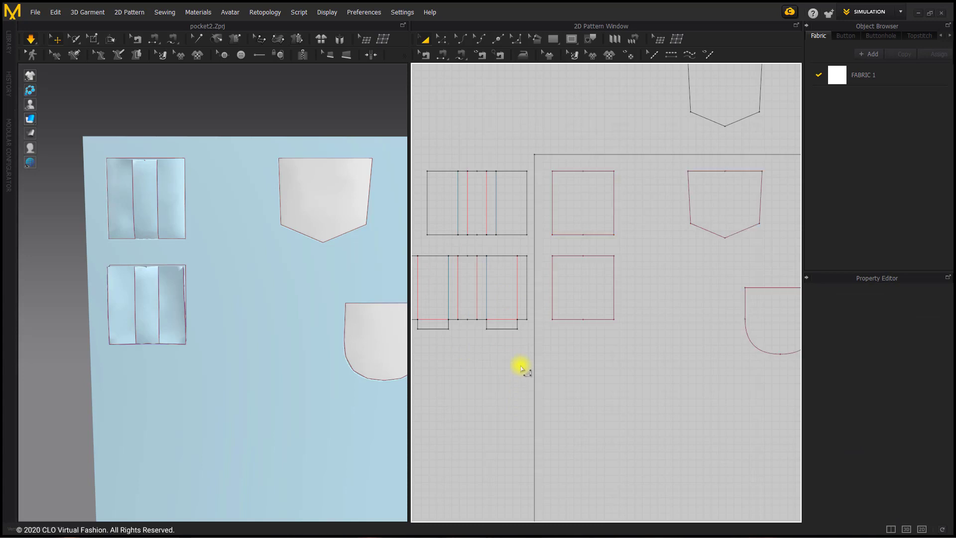
Step: Draw a pointed flap outline across the lower pleated pocket's top with a mirrored internal polygon, 53.7 mm half-width and about 22 mm sides
left_click(569, 42)
left_click(571, 43)
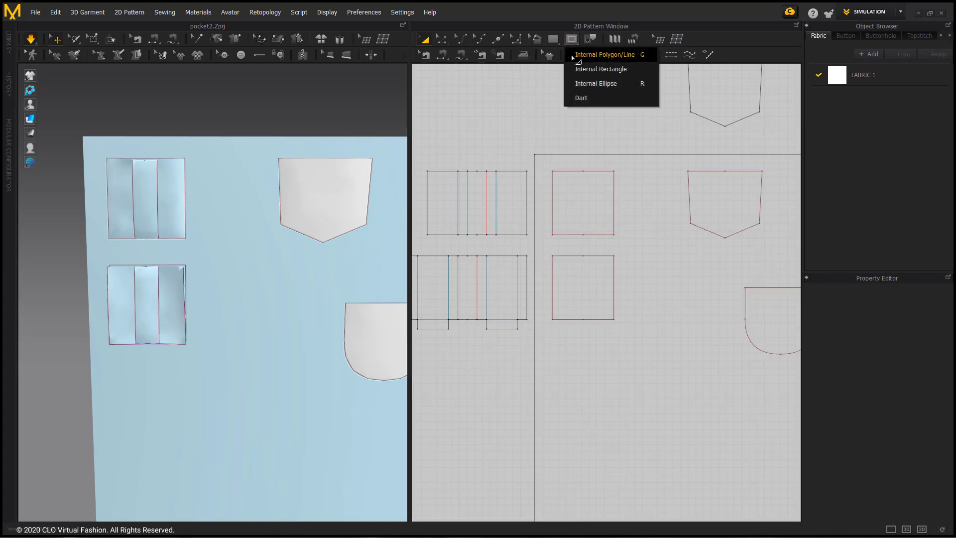
left_click(601, 69)
scroll(565, 256, "up", 4)
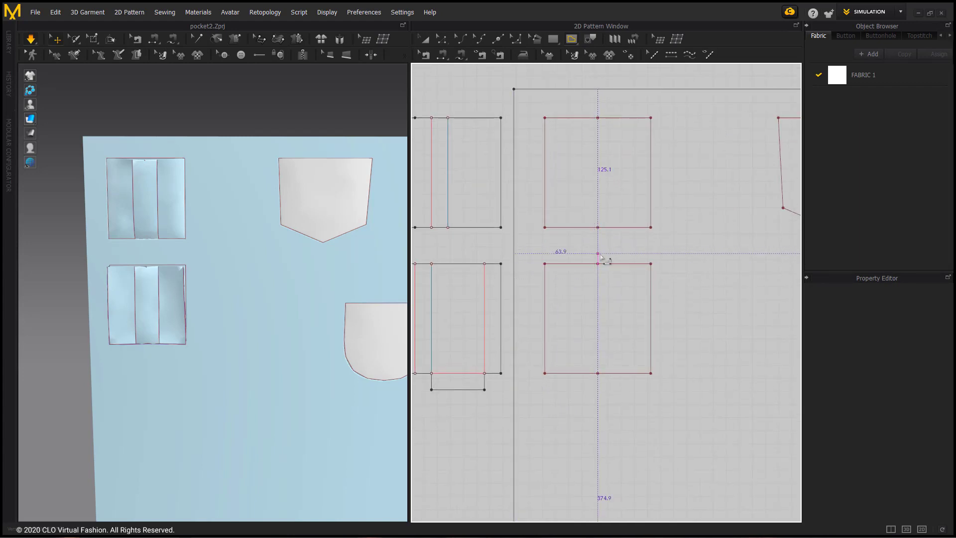
left_click_drag(598, 254, 668, 255)
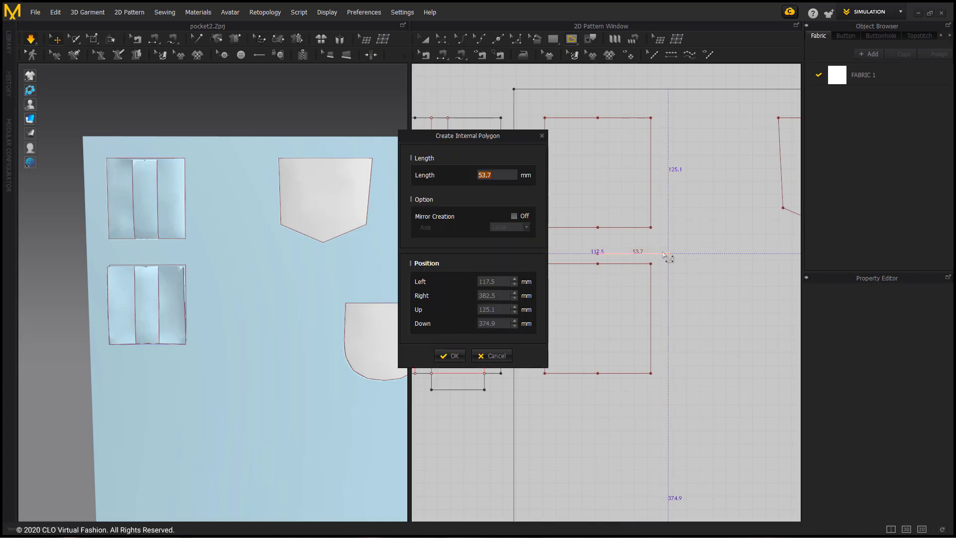
left_click(514, 216)
left_click_drag(508, 134, 350, 129)
left_click(361, 214)
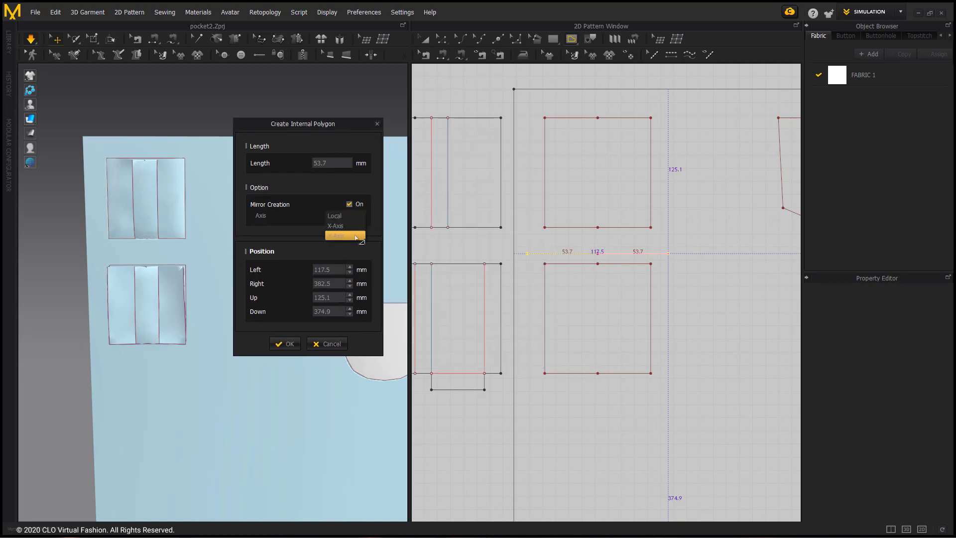
left_click(355, 237)
left_click(285, 343)
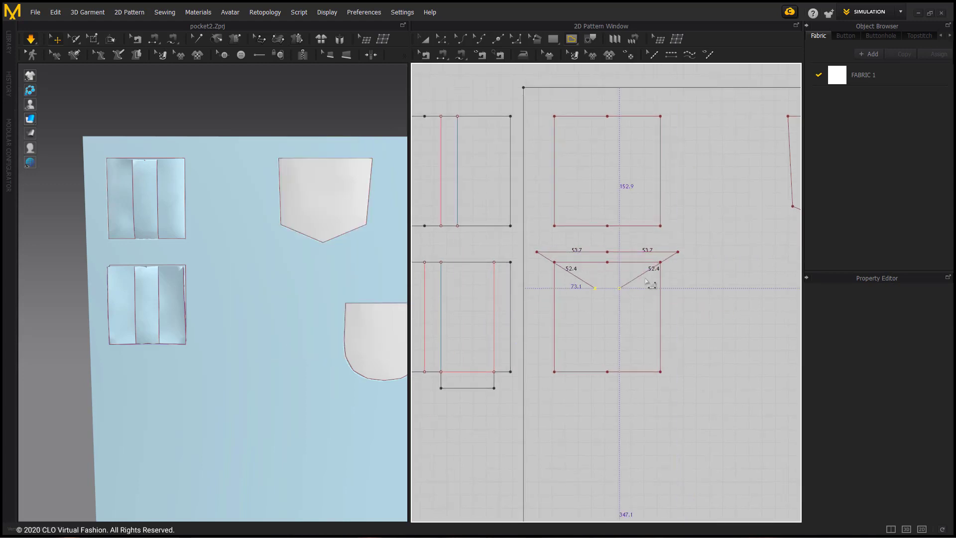
left_click(678, 280)
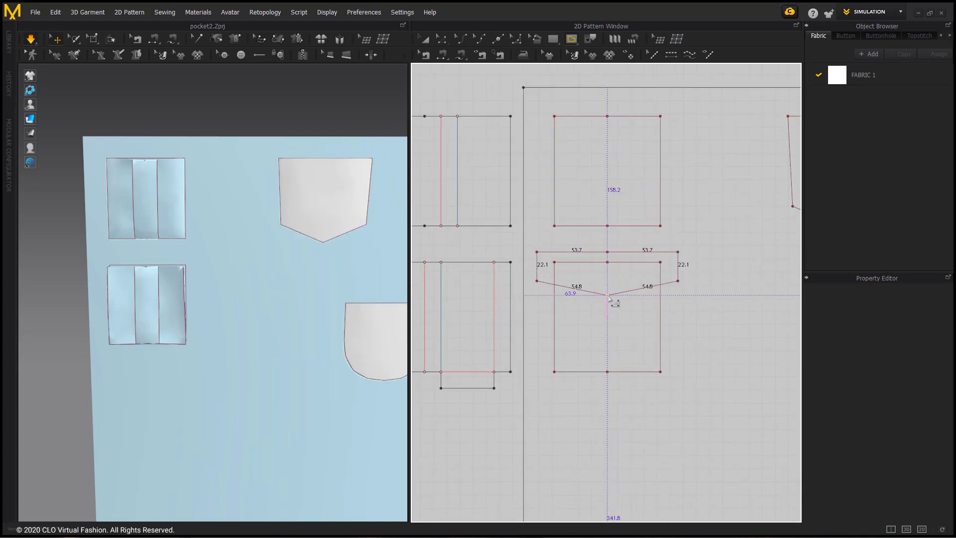
left_click(453, 332)
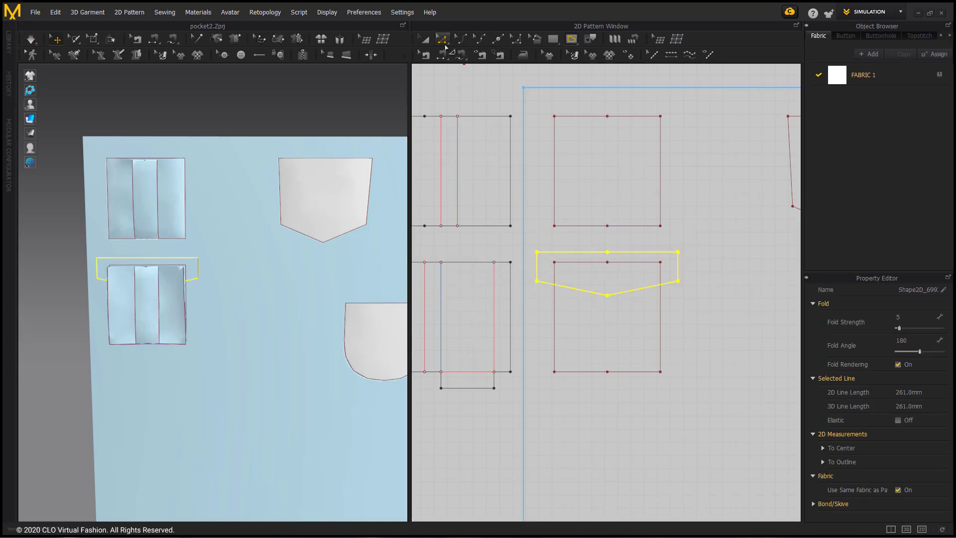
Step: Narrow the flap outline evenly by moving its two short vertical edges inward until it is about 89.5 mm wide
left_click(444, 44)
left_click(678, 268)
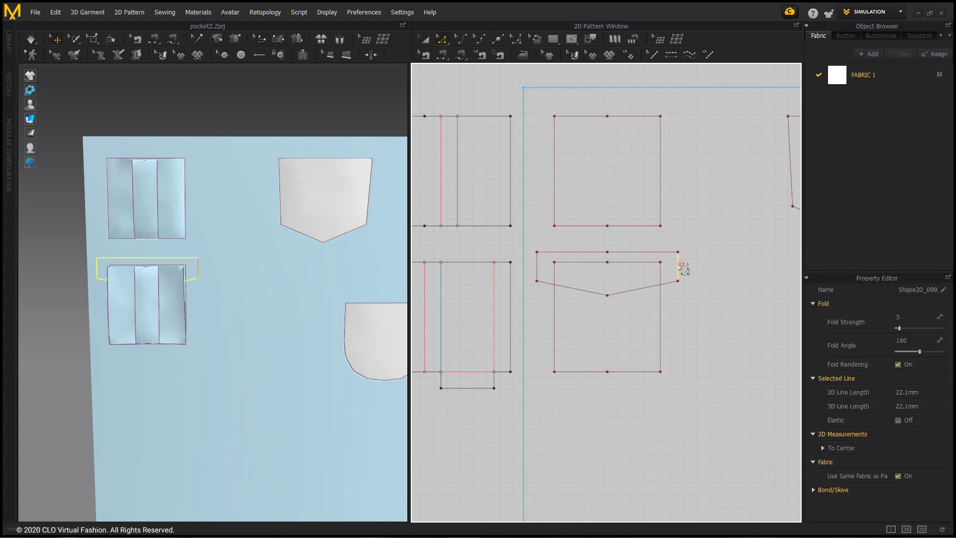
left_click_drag(683, 270, 670, 271)
left_click_drag(537, 266, 546, 266)
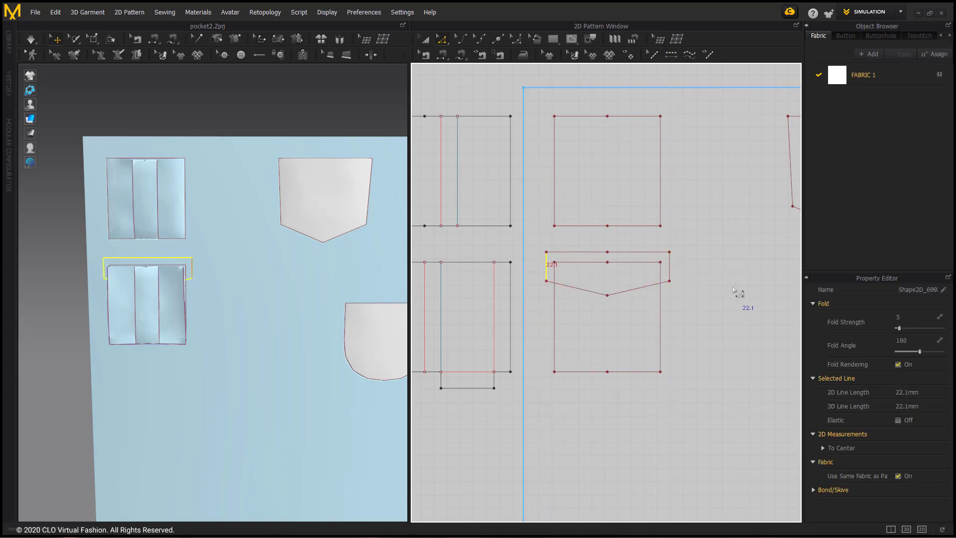
left_click_drag(670, 269, 668, 269)
left_click_drag(547, 265, 550, 264)
left_click(680, 258)
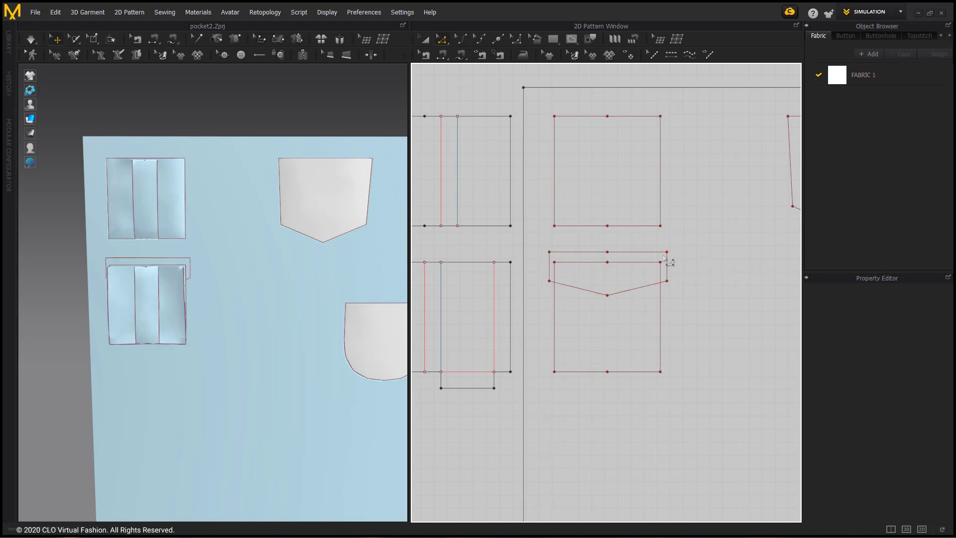
left_click(607, 252)
left_click(737, 264)
Step: Clone the flap outline as a separate pattern and place it below the lower pleated pocket's 2D pattern
key("a")
left_click(654, 255)
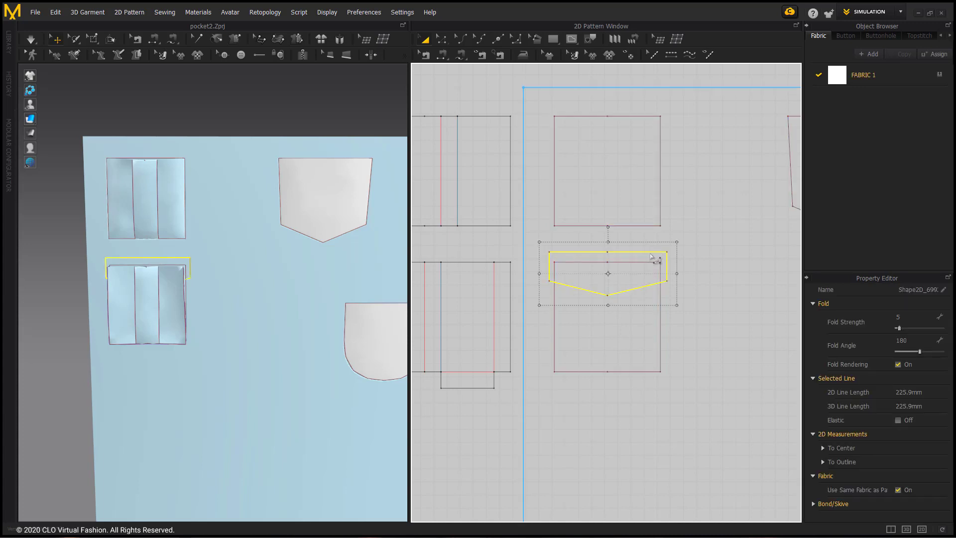
right_click(655, 255)
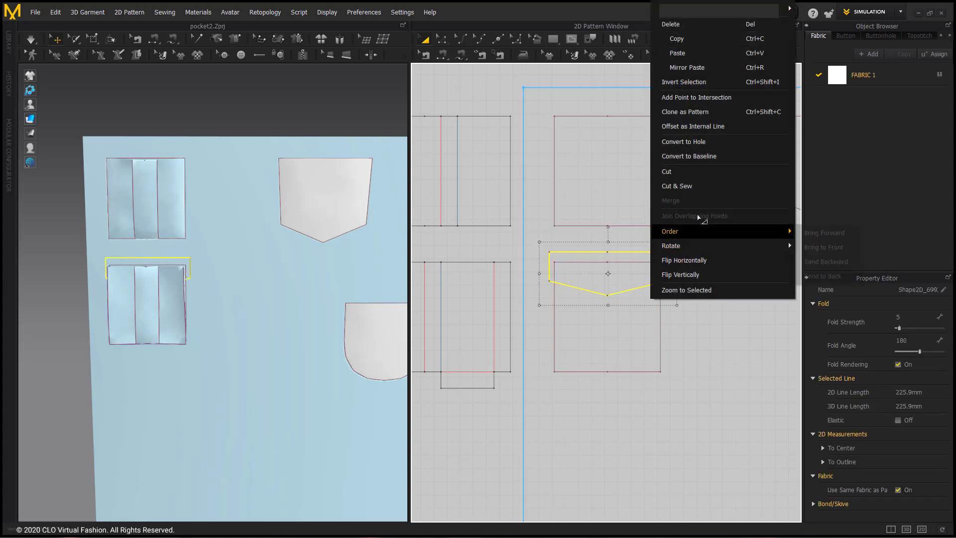
left_click(707, 114)
scroll(659, 278, "down", 3)
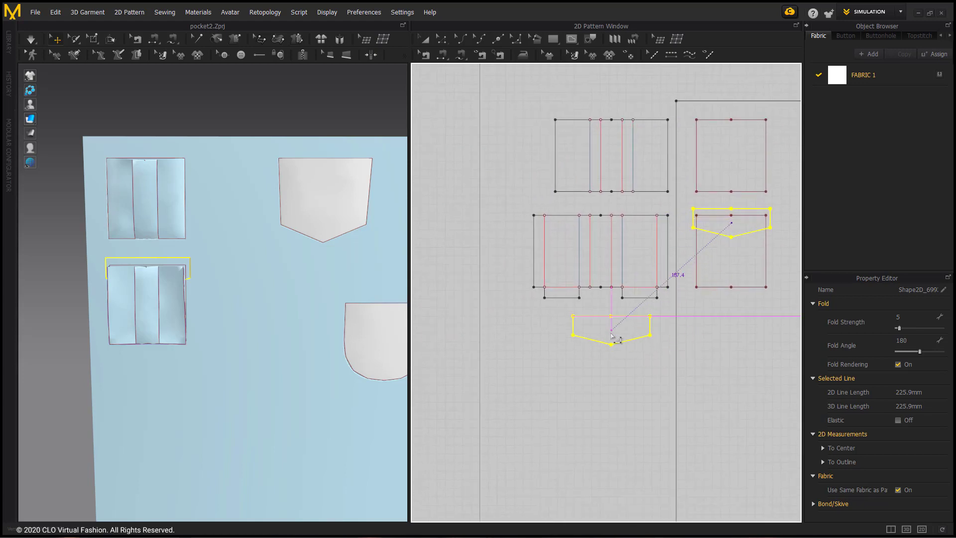
left_click(611, 339)
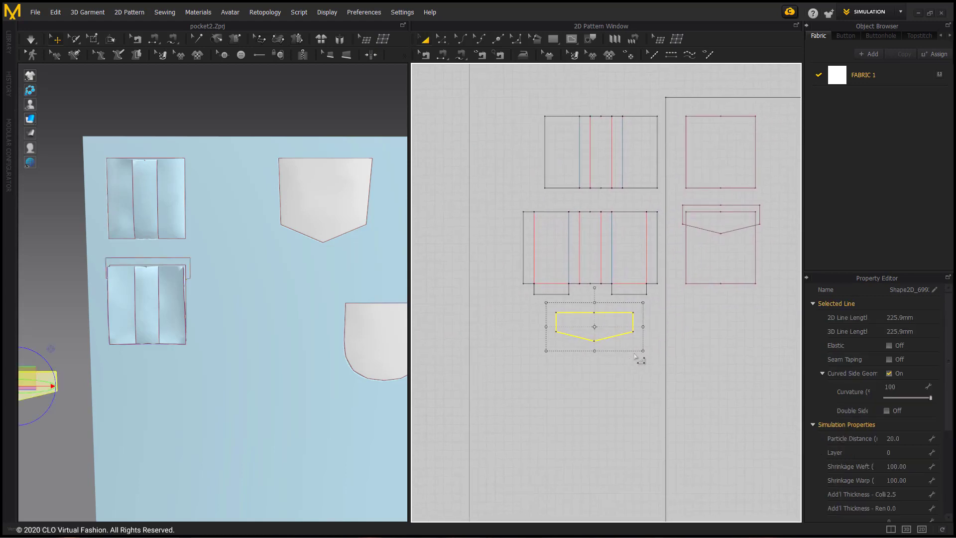
Step: Add a default buttonhole near the flap's pointed tip and a default button on the pleated pocket's upper centre panel
middle_click_drag(637, 360, 688, 321)
middle_click_drag(170, 369, 232, 340)
middle_click_drag(658, 308, 523, 304)
scroll(523, 303, "up", 2)
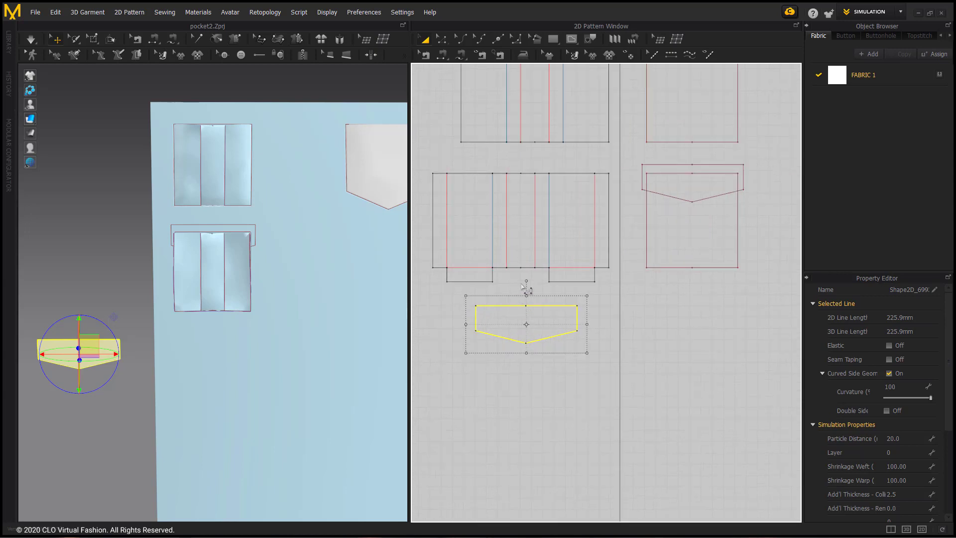
left_click(260, 59)
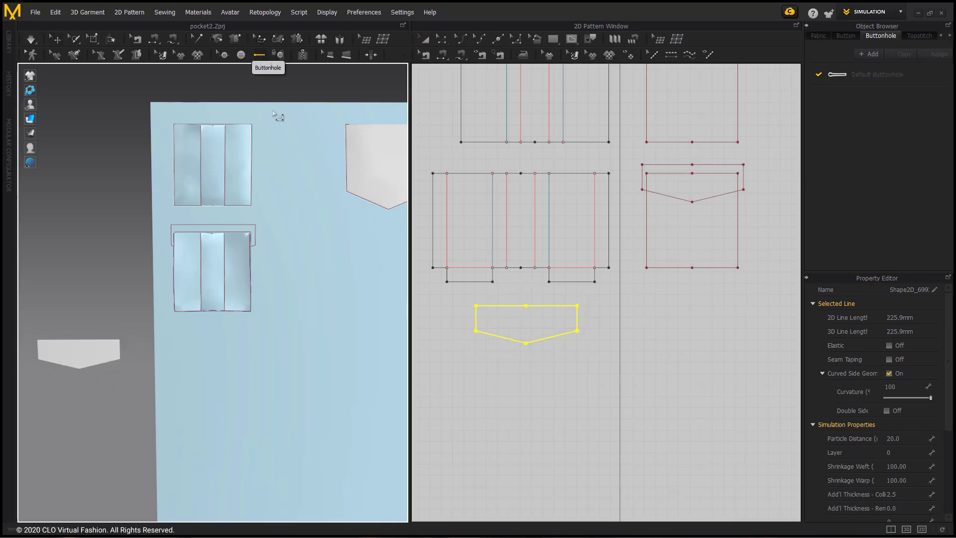
left_click(529, 333)
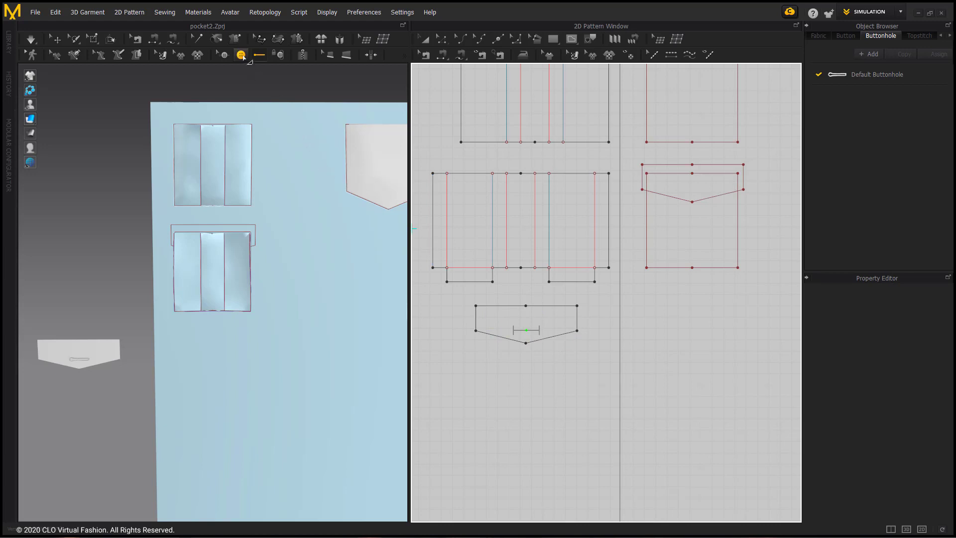
left_click(241, 54)
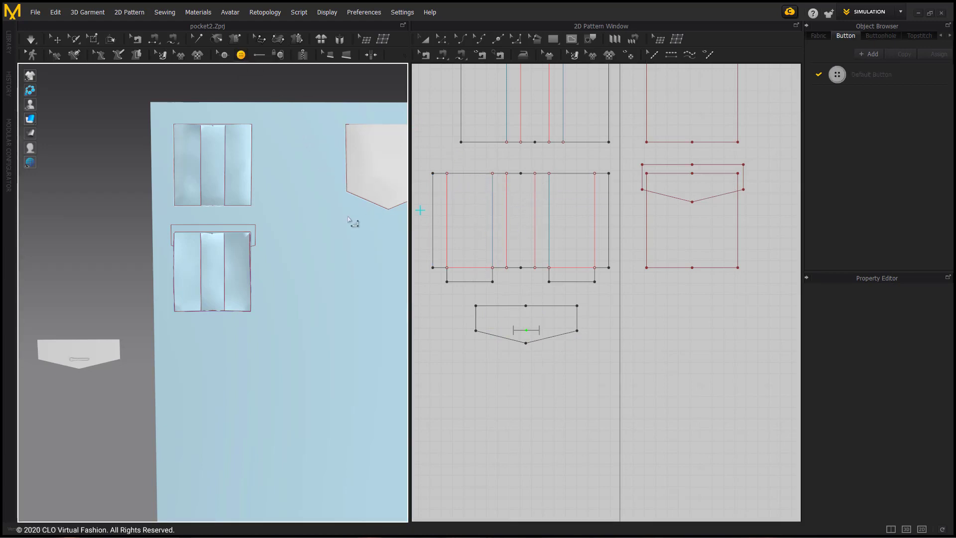
left_click(215, 251)
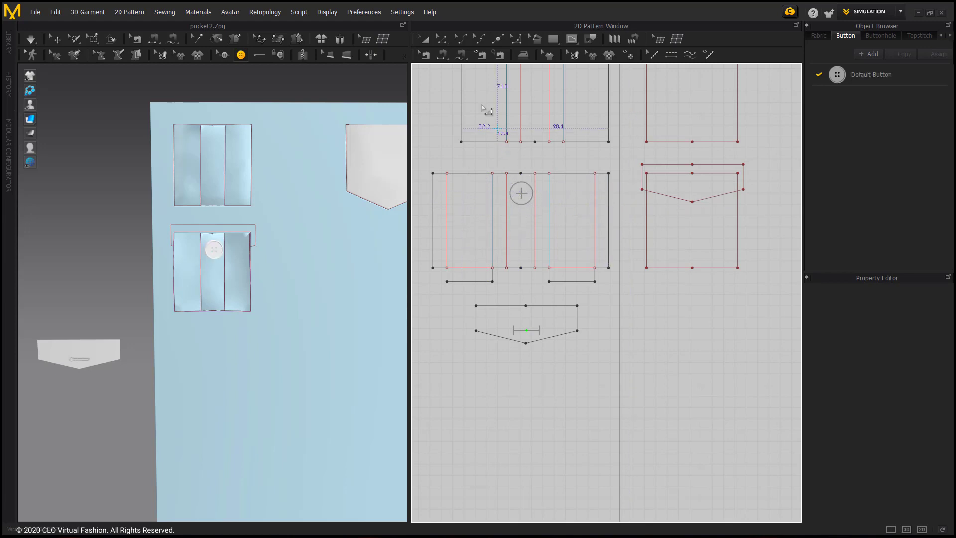
Step: Free-sew the flap pattern's 89.5 mm top edge to the top line of the flap outline on the large fabric
left_click(462, 56)
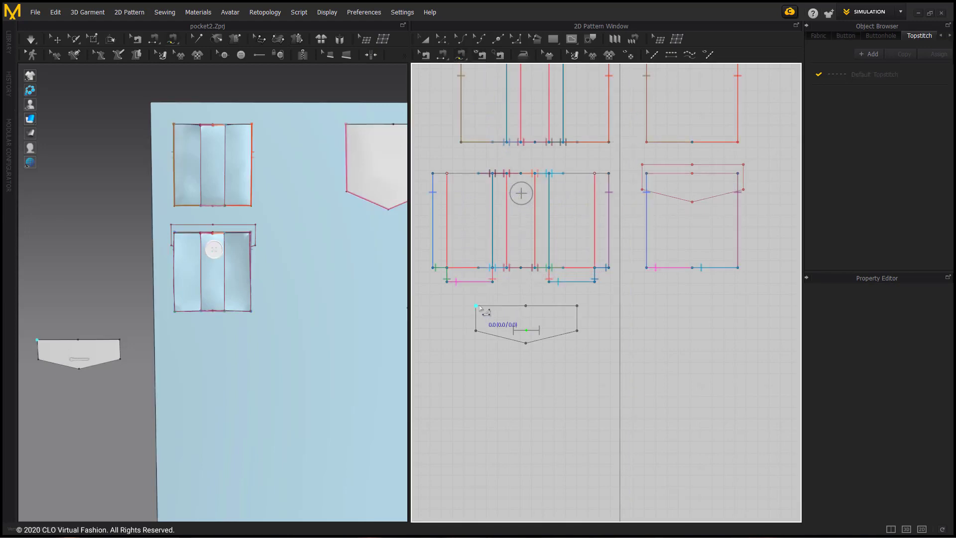
left_click(582, 307)
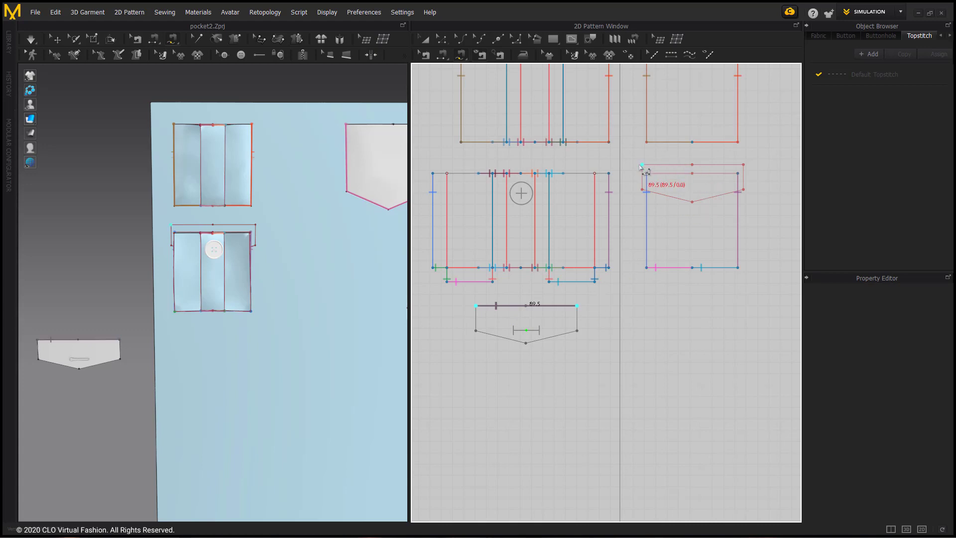
left_click(729, 188)
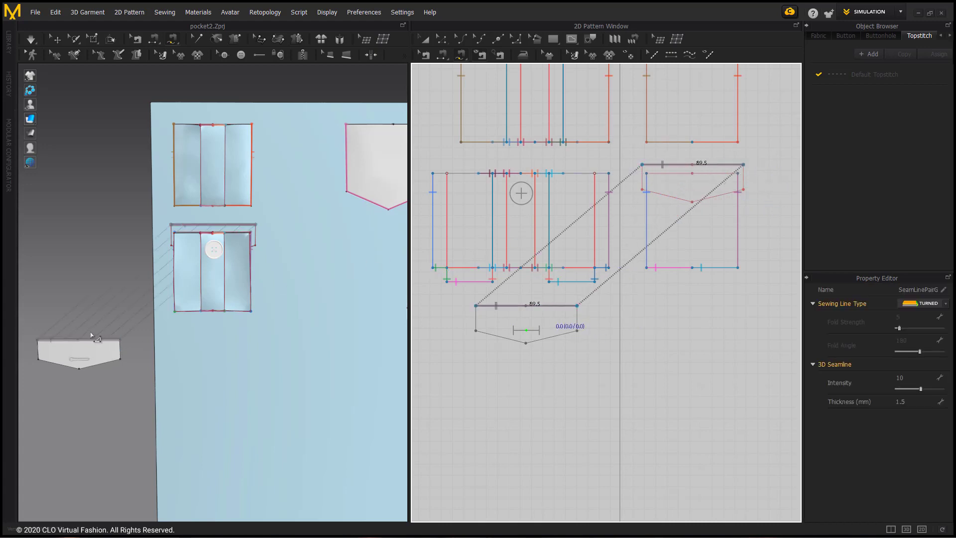
Step: Superimpose the flap on its side against the fabric in 3D and move it down and outward over the pleated pocket's opening
left_click(57, 39)
right_click(98, 355)
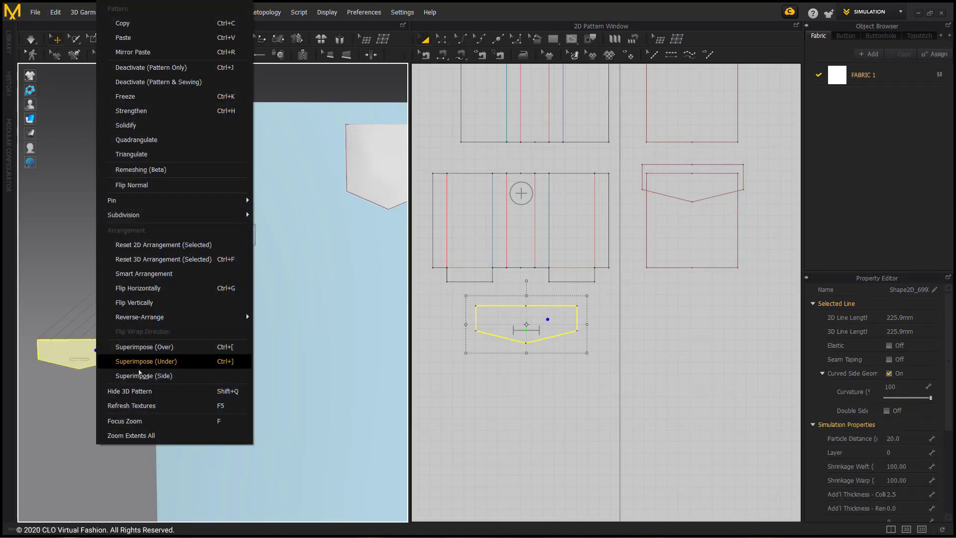
left_click(171, 378)
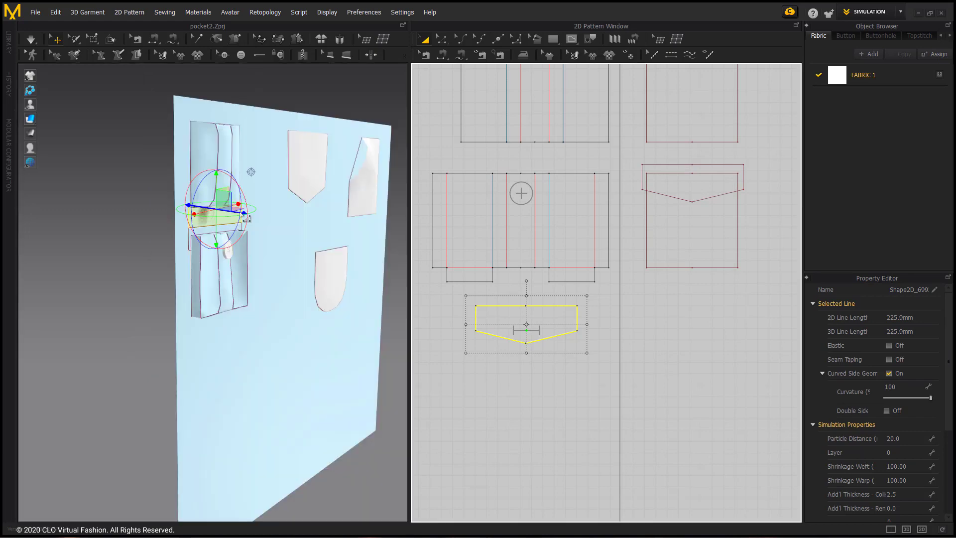
left_click_drag(269, 221, 239, 272)
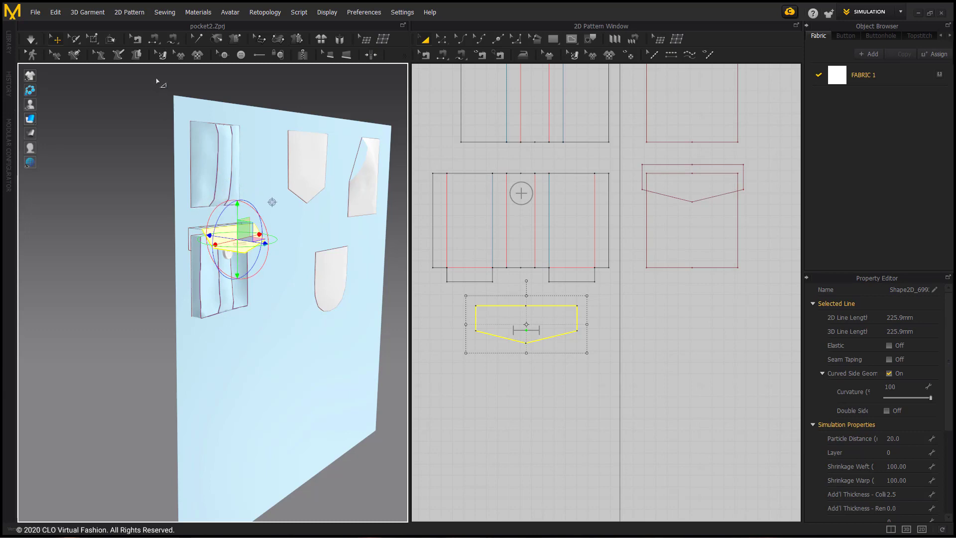
Step: Fasten the pleated pocket's button to the flap's buttonhole and start the simulation to close the flap
left_click(276, 55)
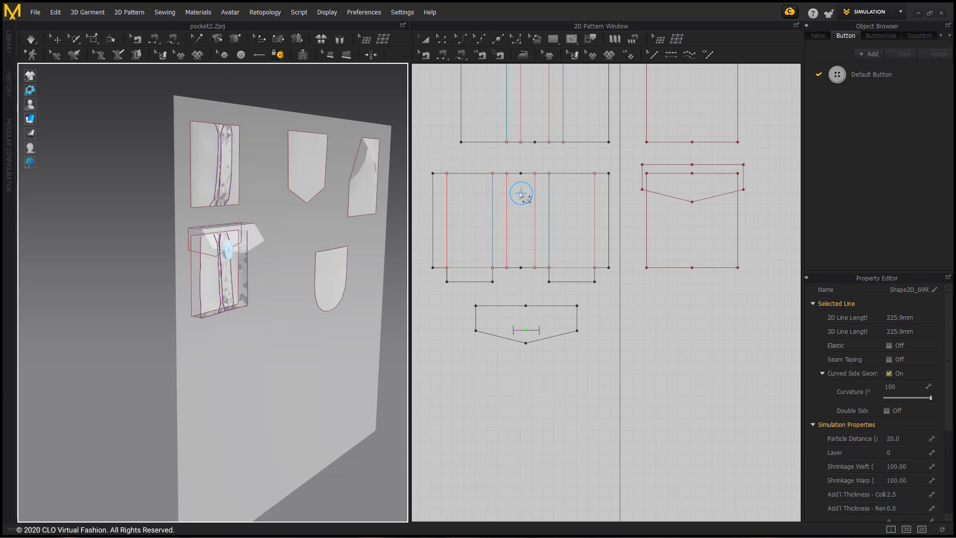
left_click(521, 194)
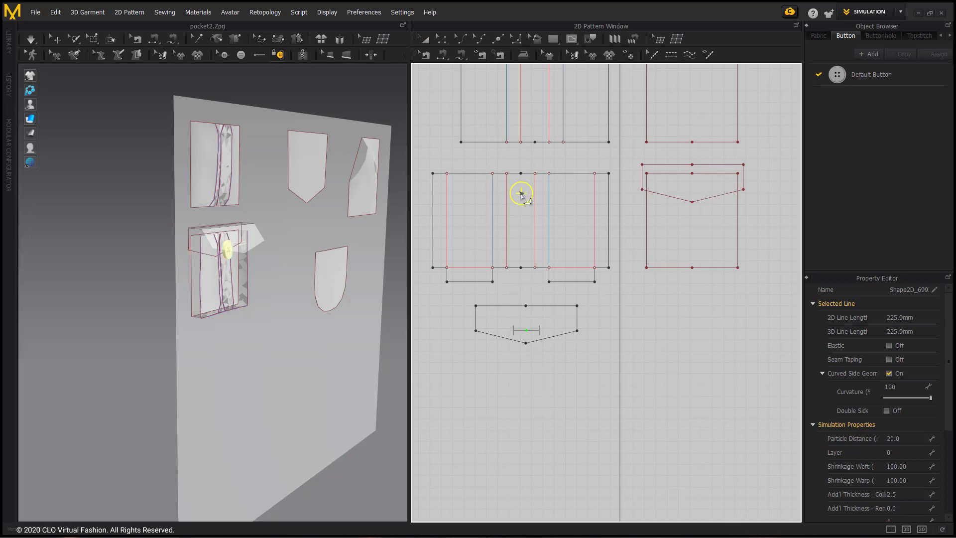
left_click(529, 337)
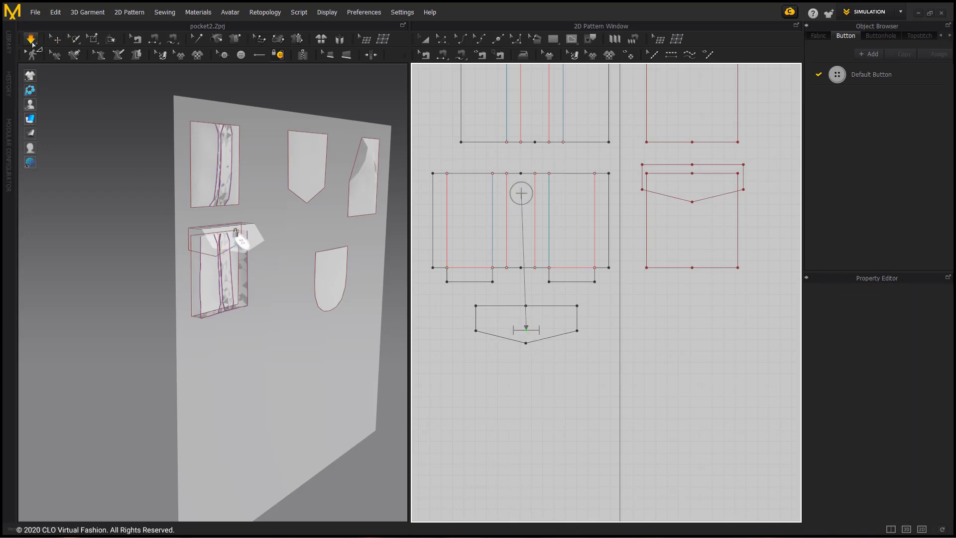
left_click(32, 42)
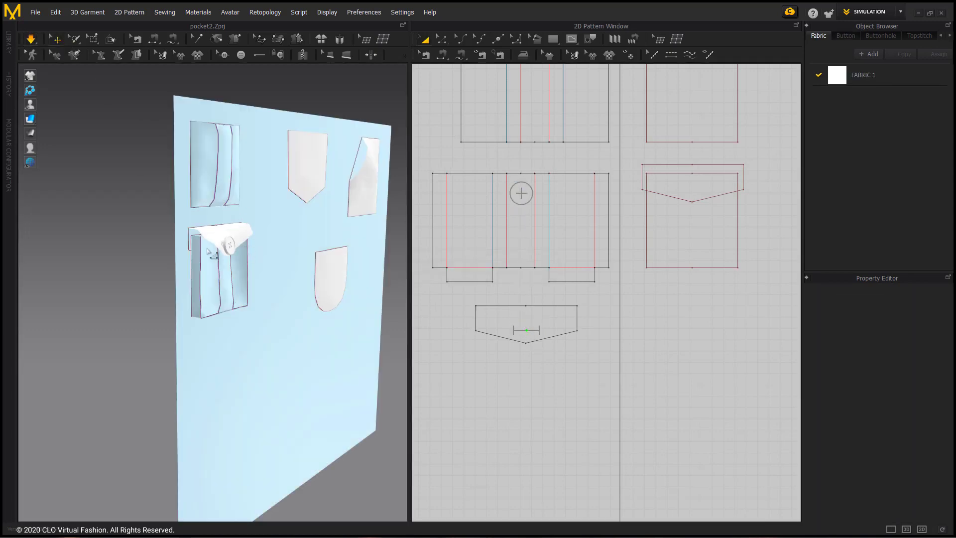
Step: Unfreeze the lower pleated pocket and tug on the pocket and its flap while the simulation runs
right_click(237, 253)
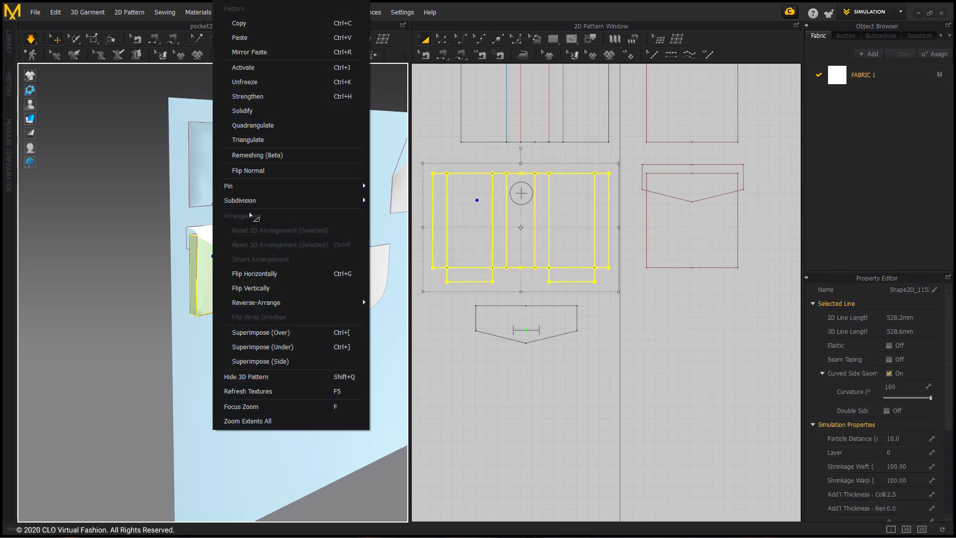
left_click(269, 82)
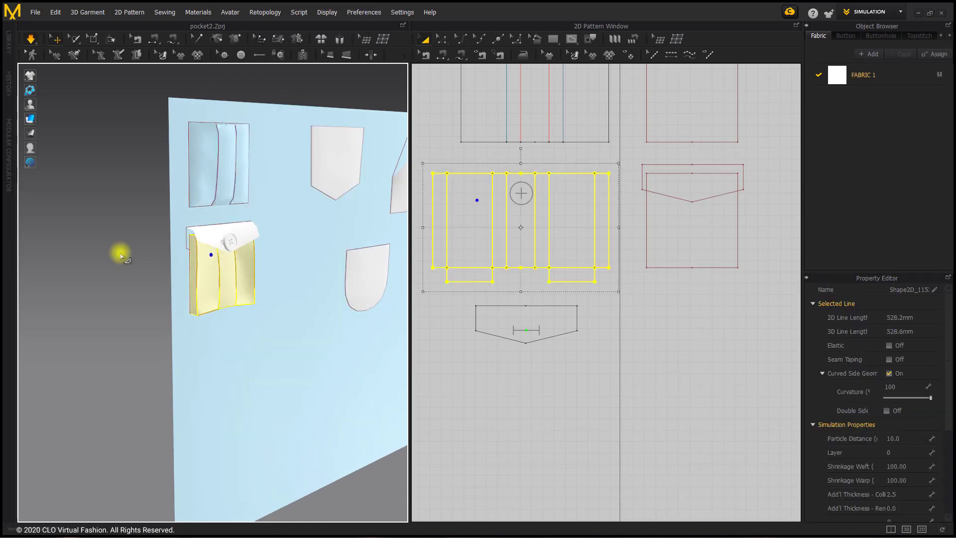
left_click(121, 257)
left_click(207, 256)
scroll(204, 258, "up", 2)
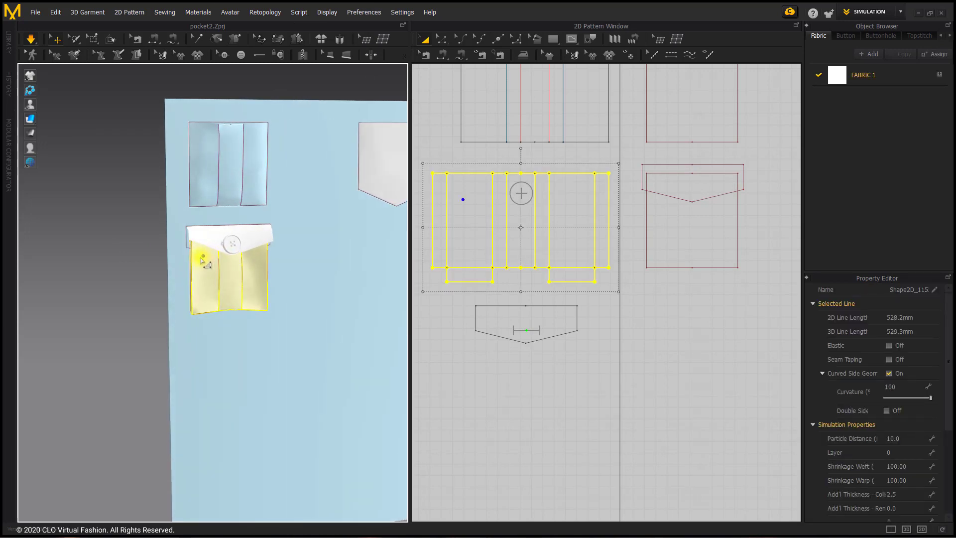
left_click(213, 245)
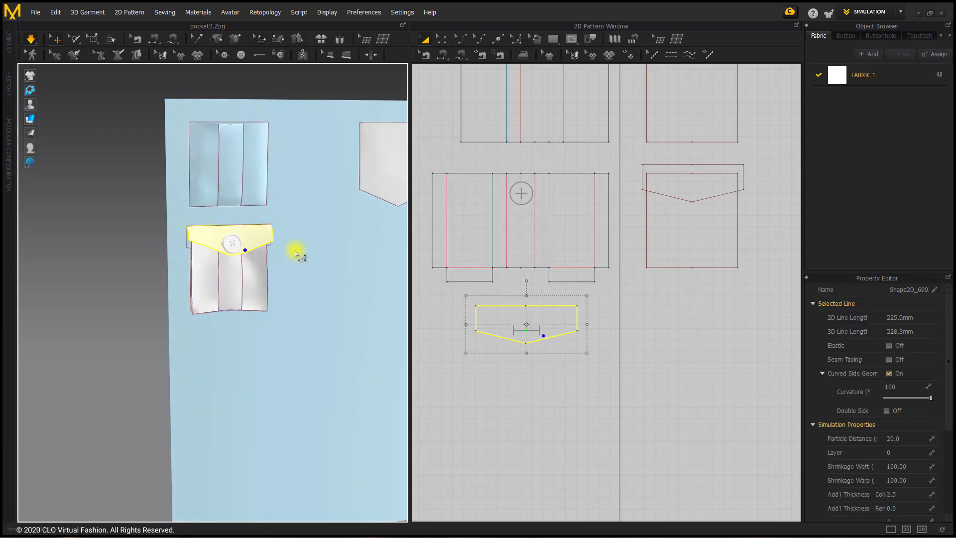
right_click_drag(299, 256, 305, 284)
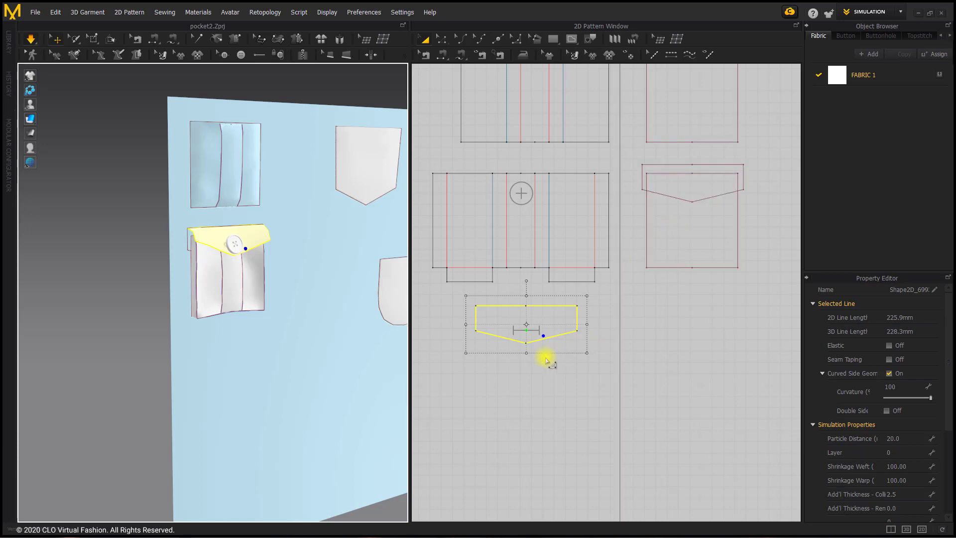
Step: Lengthen the flap pattern downward until its outline measures 233.8 mm, run the simulation to settle it, and stop
left_click_drag(526, 353, 526, 359)
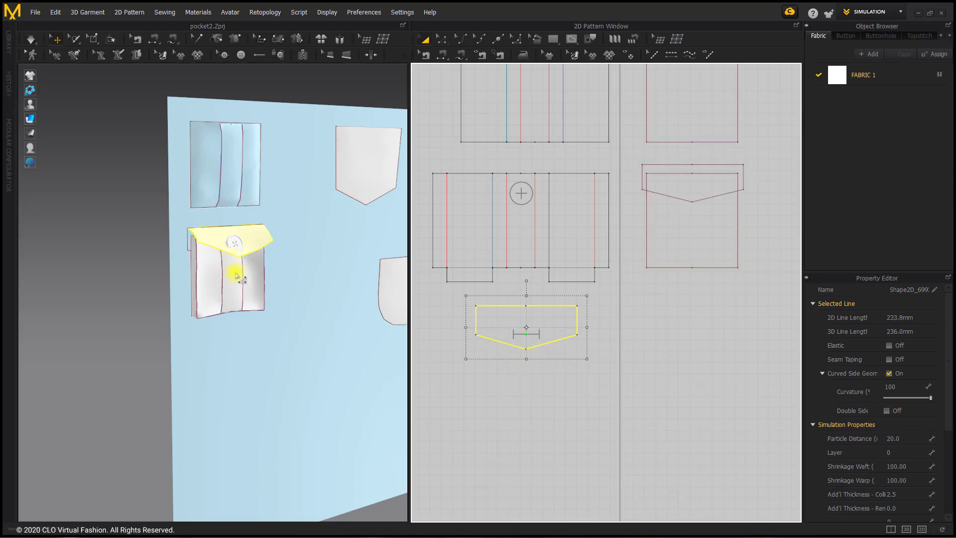
key("space")
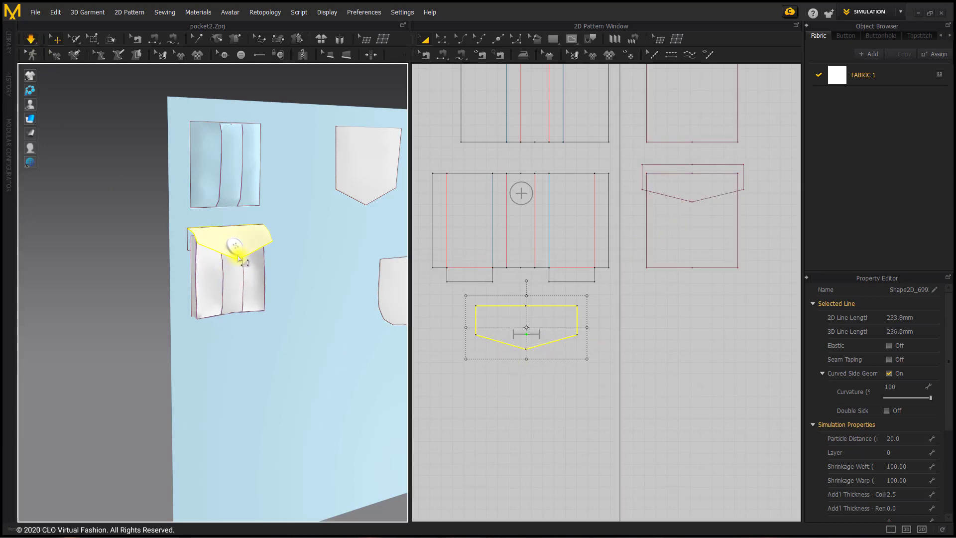
left_click(235, 247)
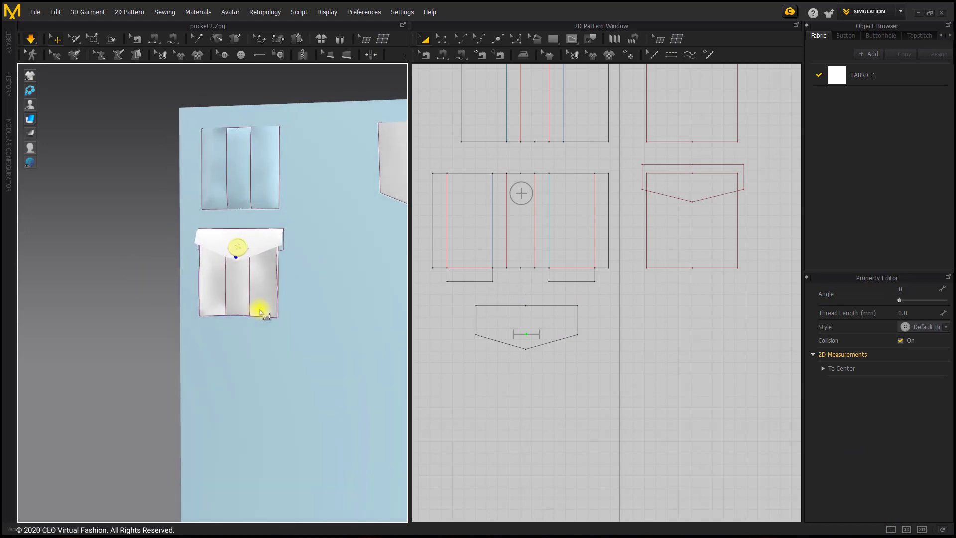
scroll(260, 312, "down", 5)
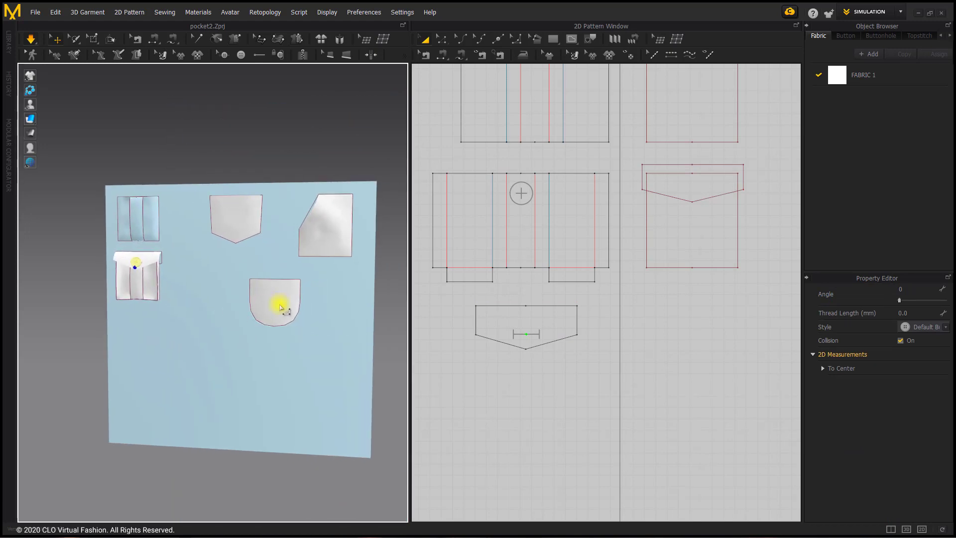
scroll(281, 309, "down", 1)
scroll(593, 333, "down", 5)
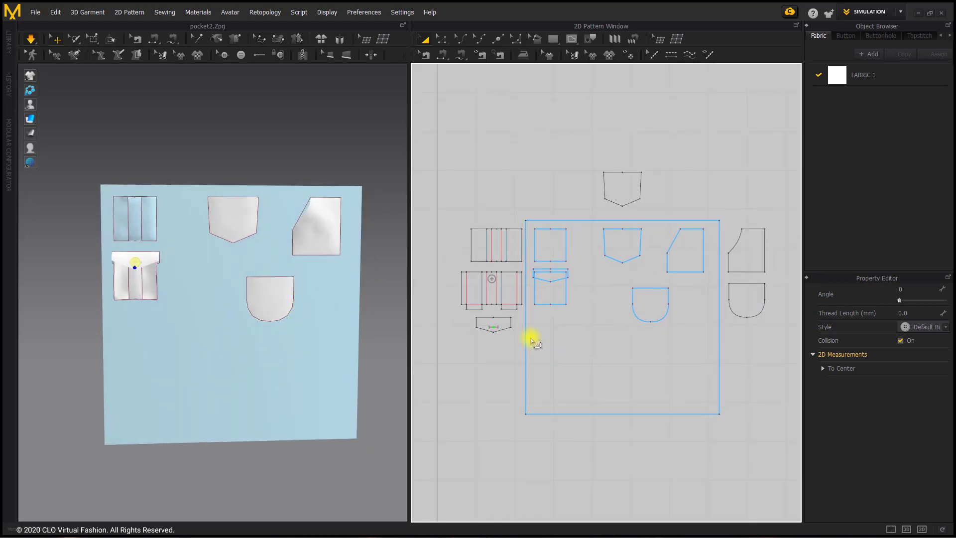
left_click(508, 320)
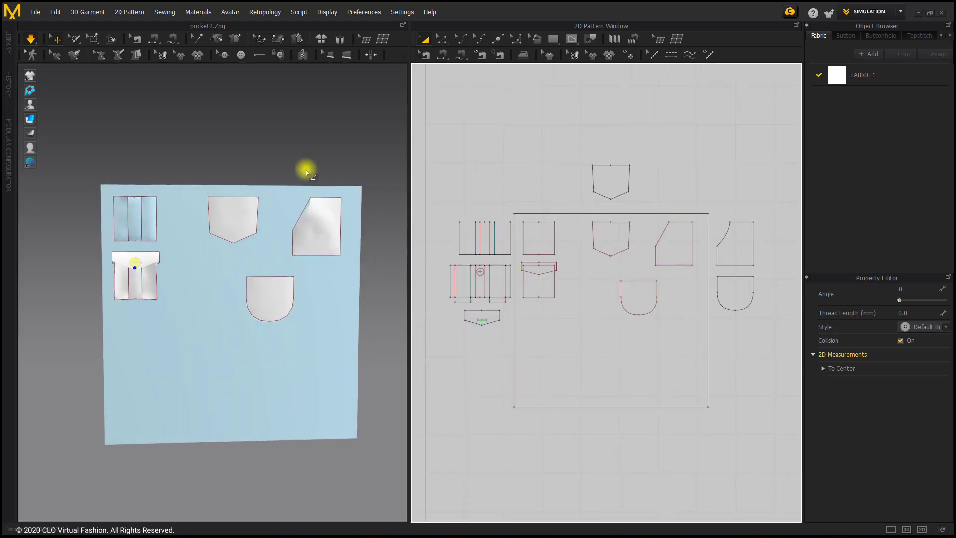
left_click(30, 39)
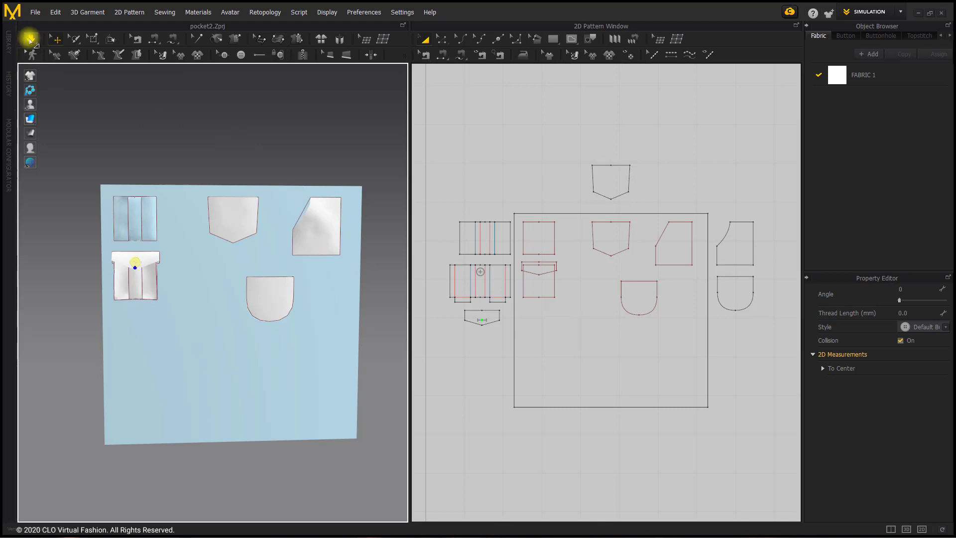
Step: Save the pockets as a garment file named pocket in the Finished Garments folder
left_click(35, 12)
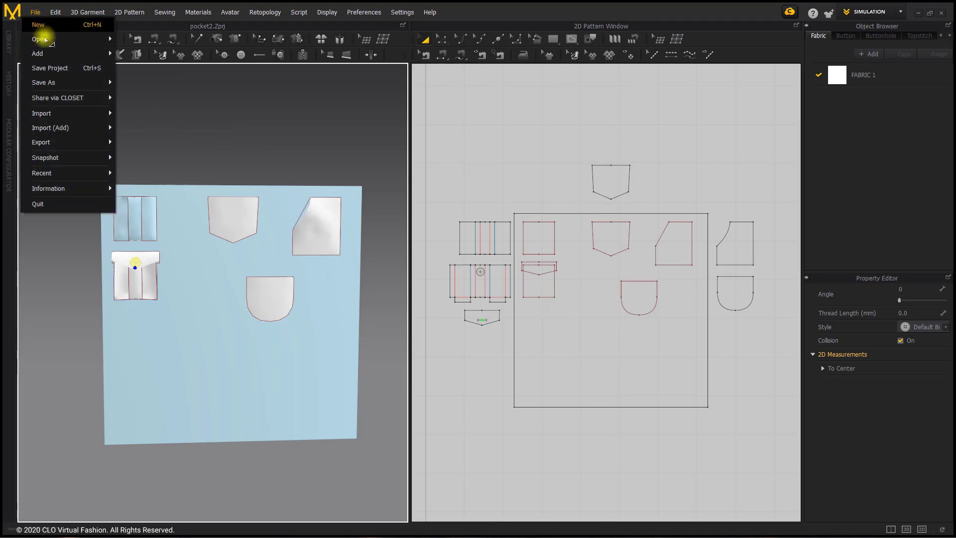
mouse_move(67, 81)
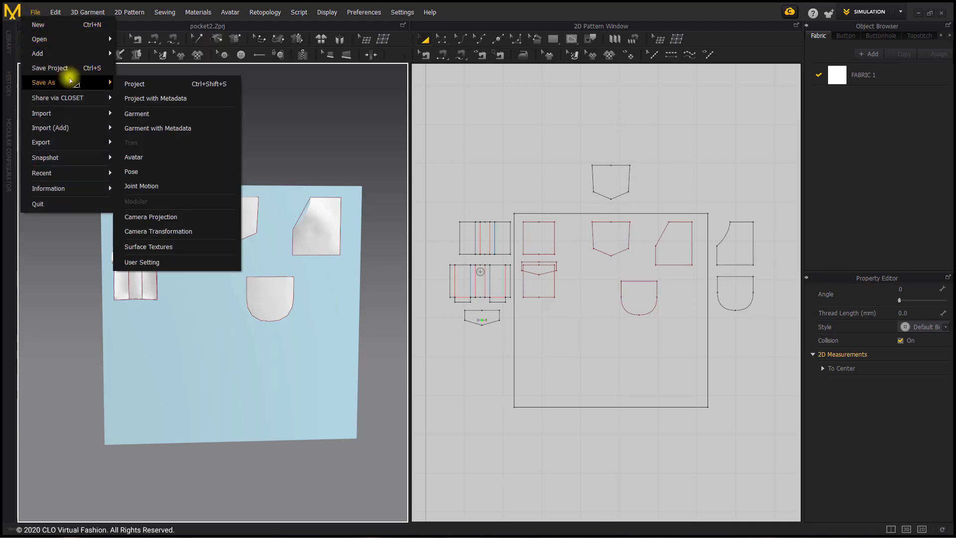
left_click(156, 119)
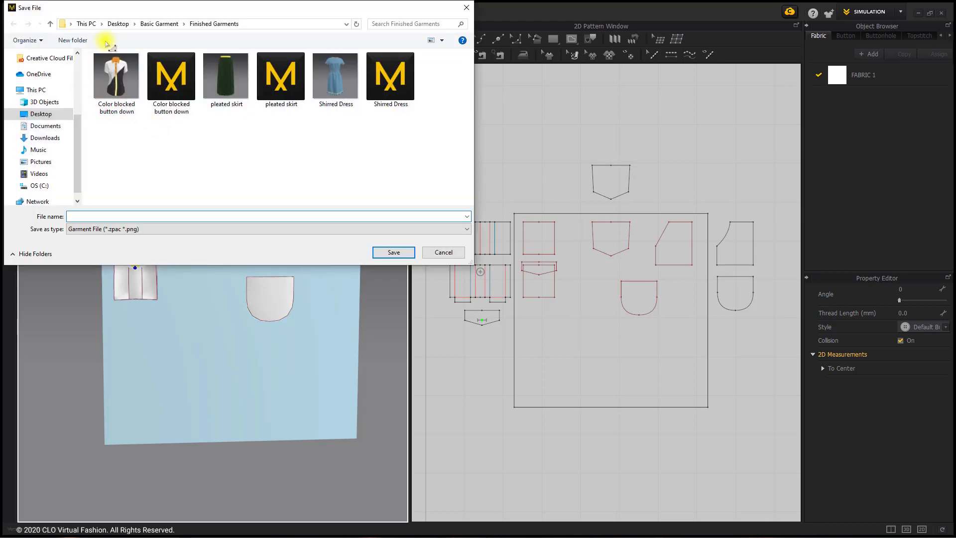
left_click(160, 24)
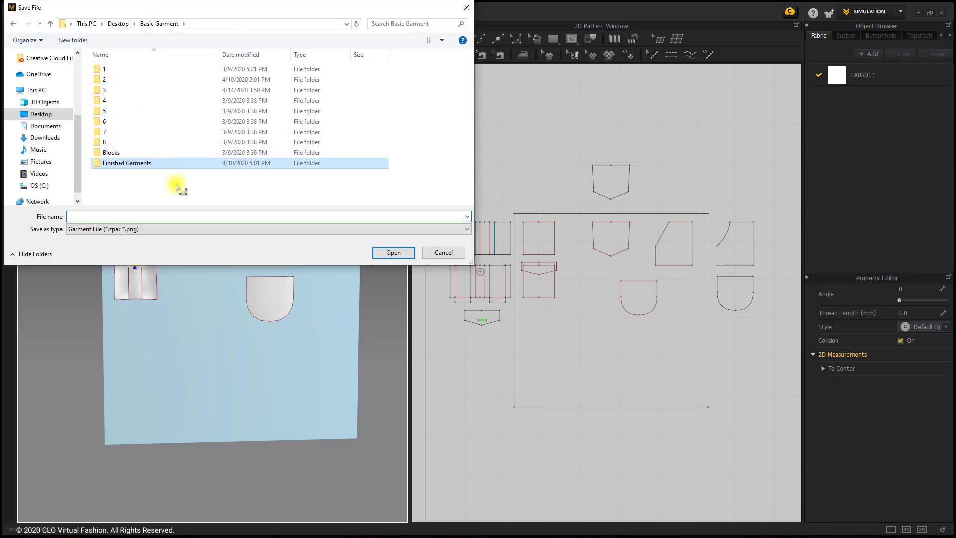
double_click(152, 166)
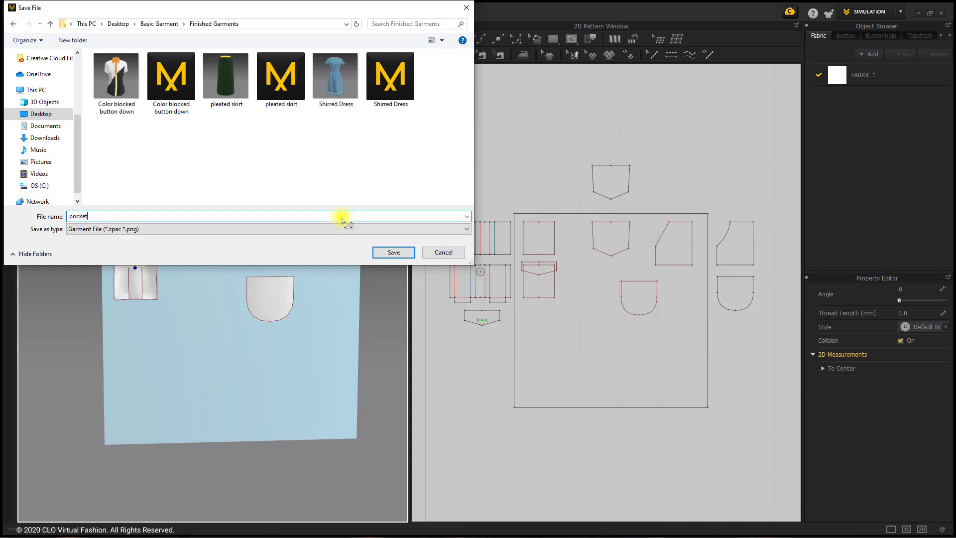
left_click(393, 252)
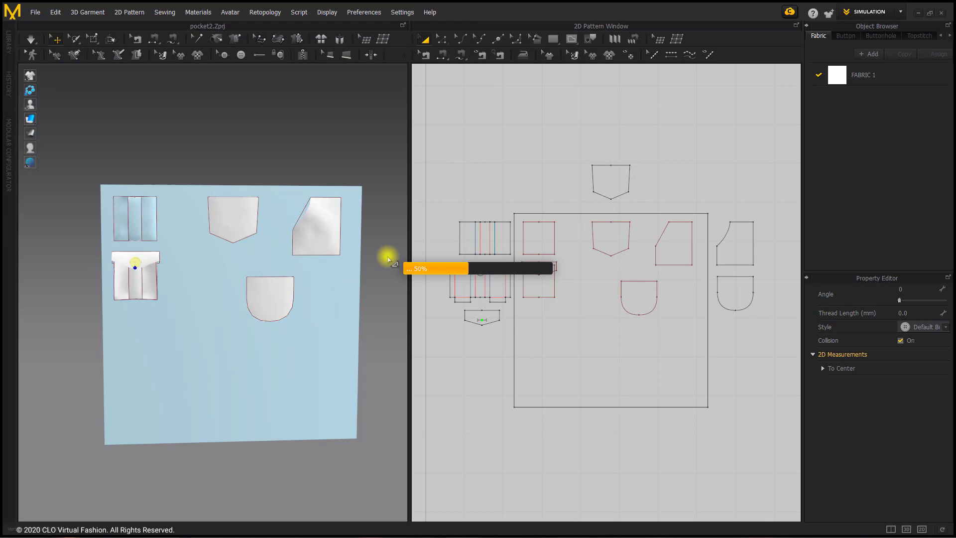